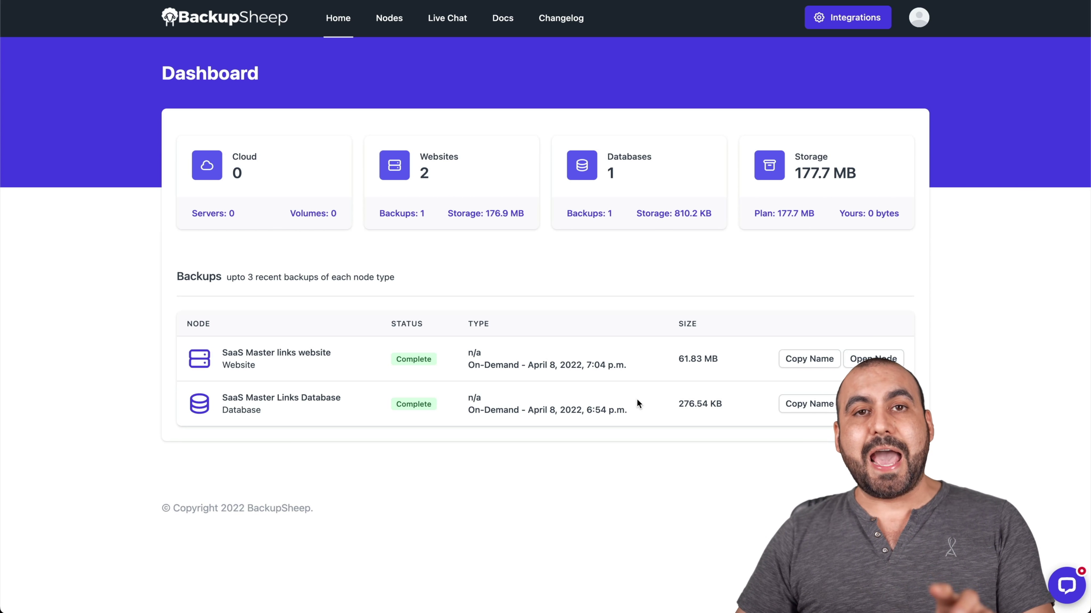
Step: Open the SFTP/FTP/SSH card under Web Servers to list the existing website integrations
click(850, 24)
scroll(588, 427, down, 12)
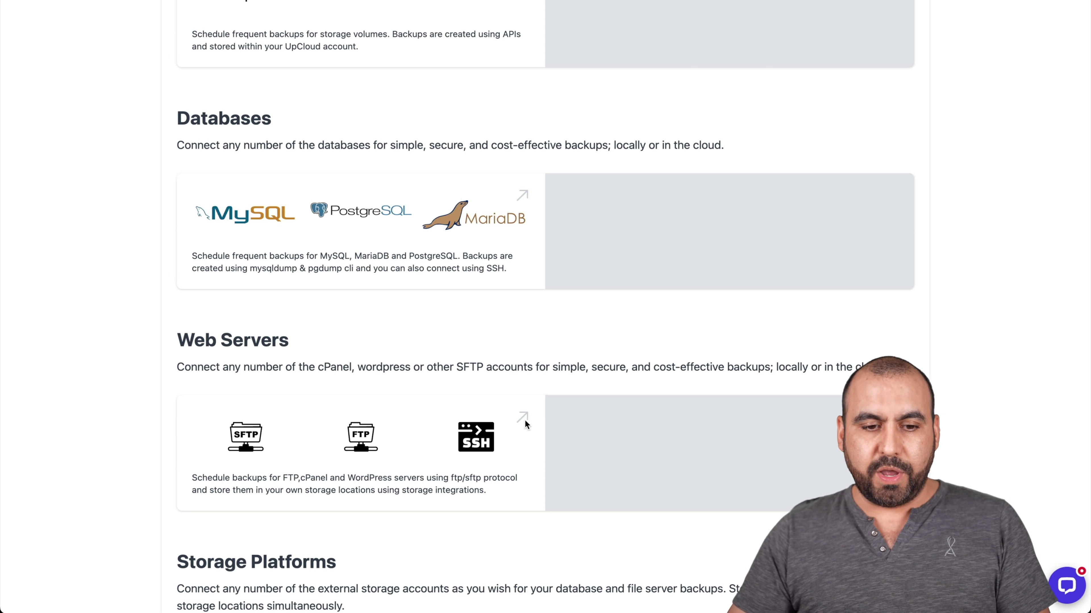
click(357, 437)
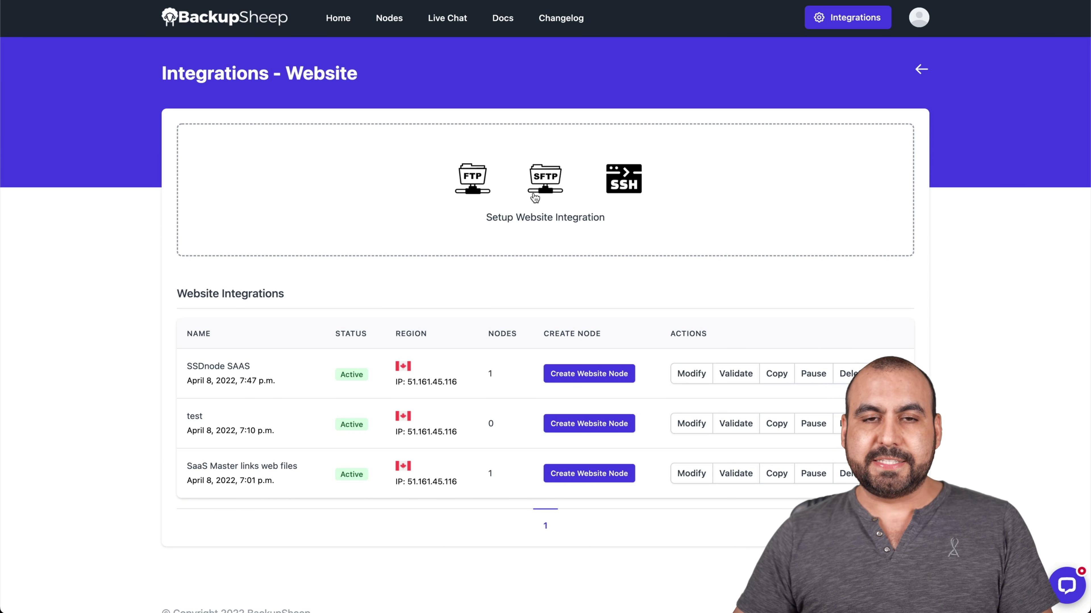
Step: Start a new FTP website integration named test using the North America endpoint
click(533, 196)
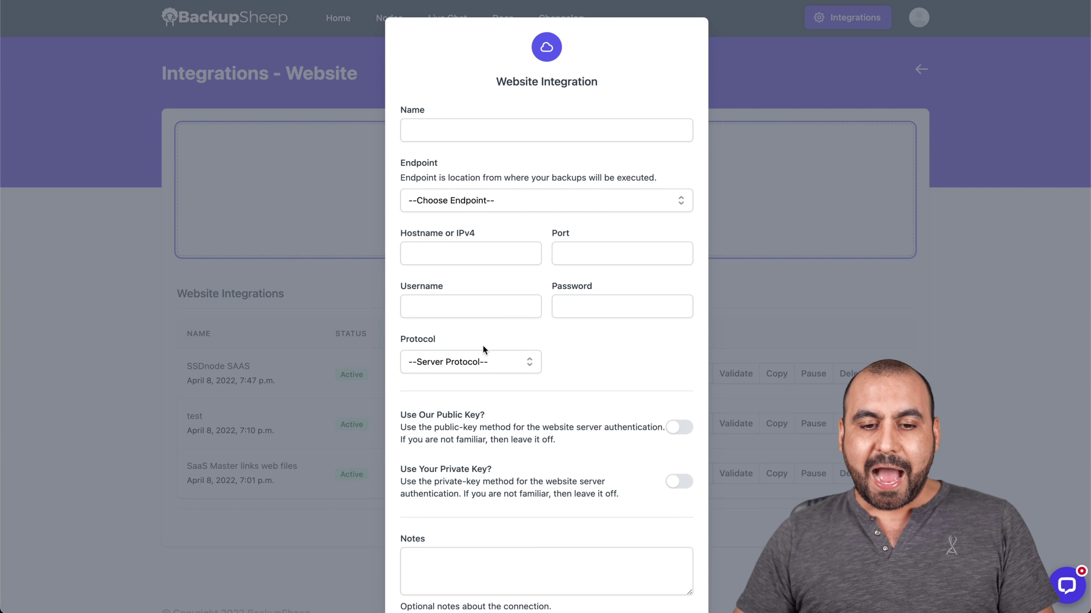
click(482, 360)
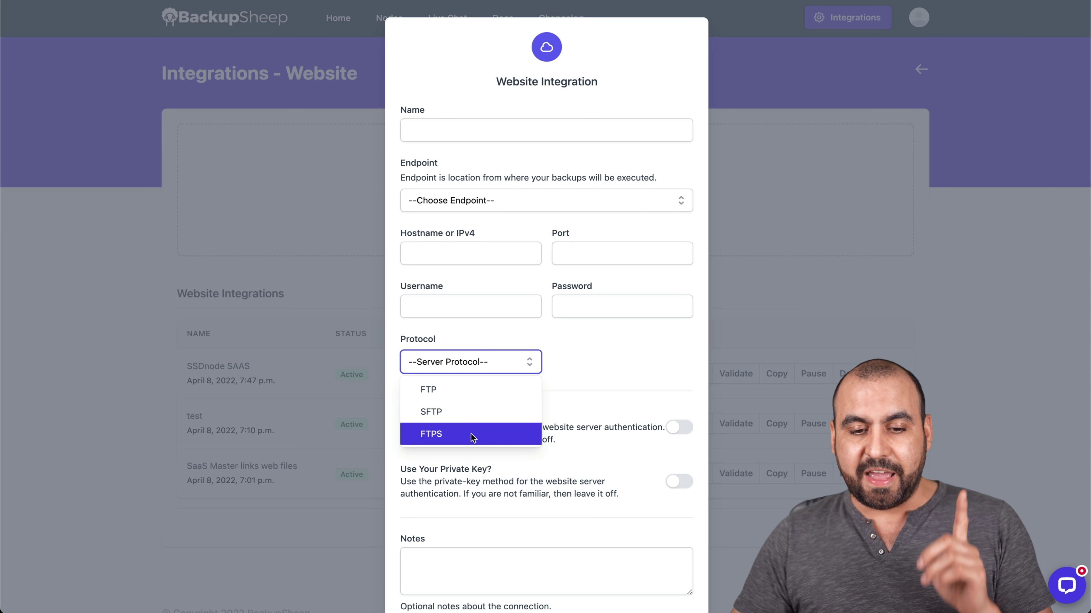
click(464, 397)
click(457, 120)
text(test)
click(501, 204)
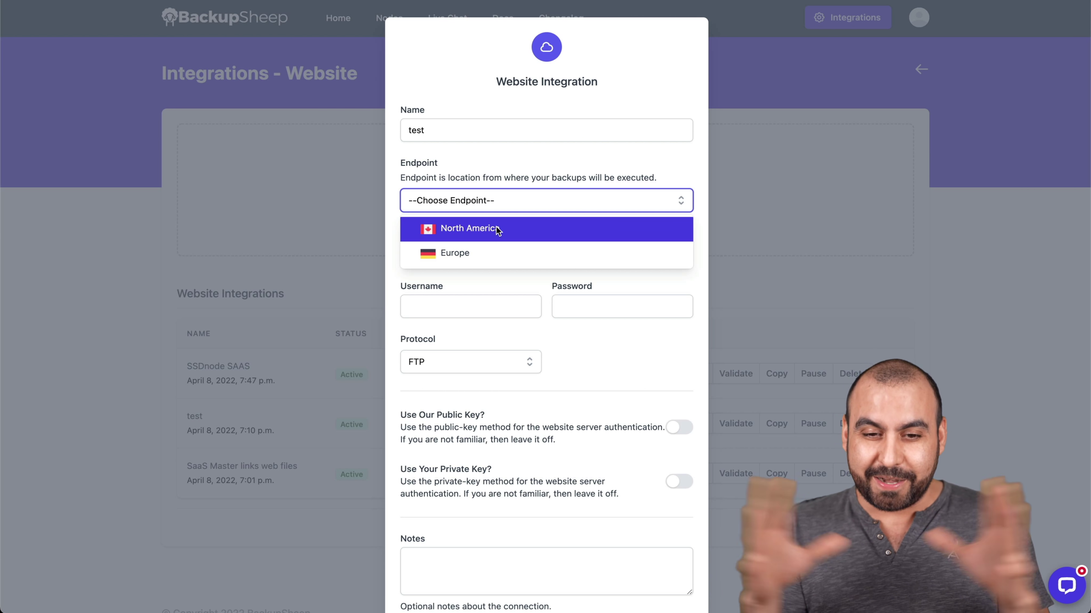
click(496, 228)
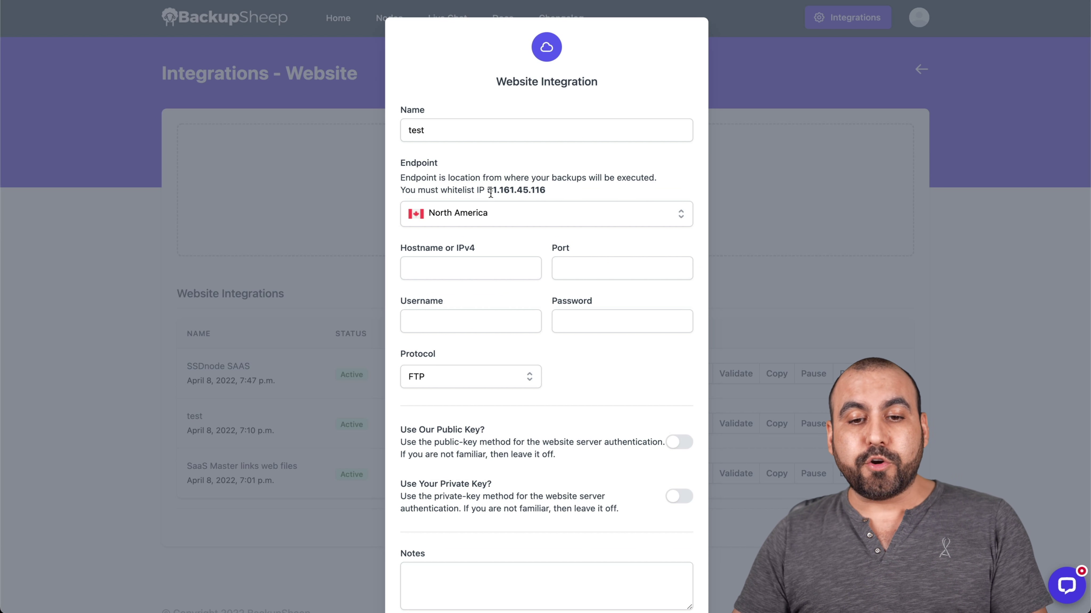
Step: Compare the Europe endpoint's whitelist IP, switch back to North America, and focus Hostname
drag(487, 191, 546, 192)
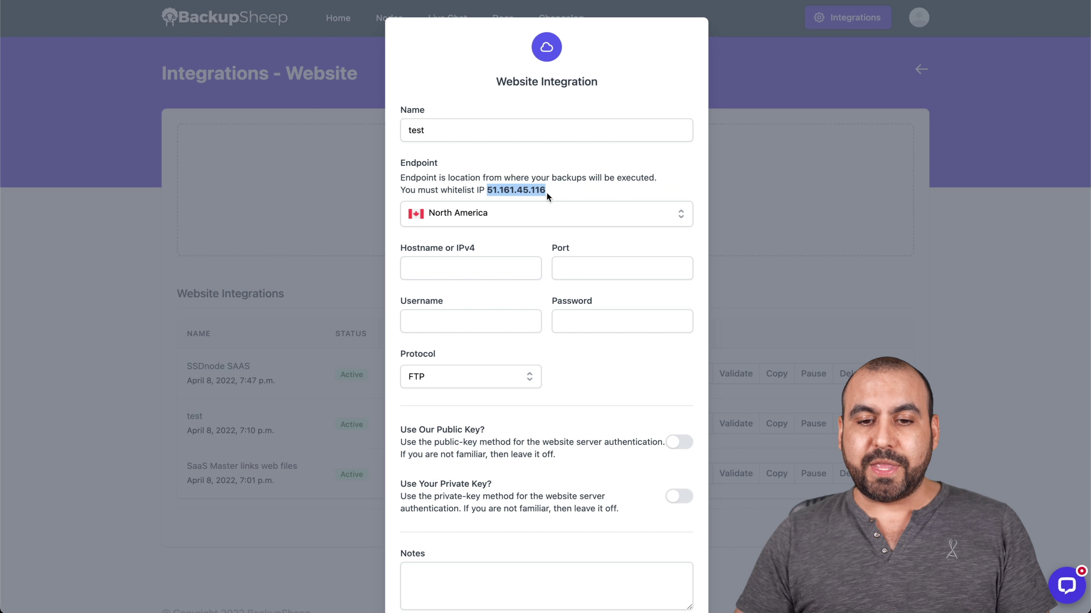
click(564, 188)
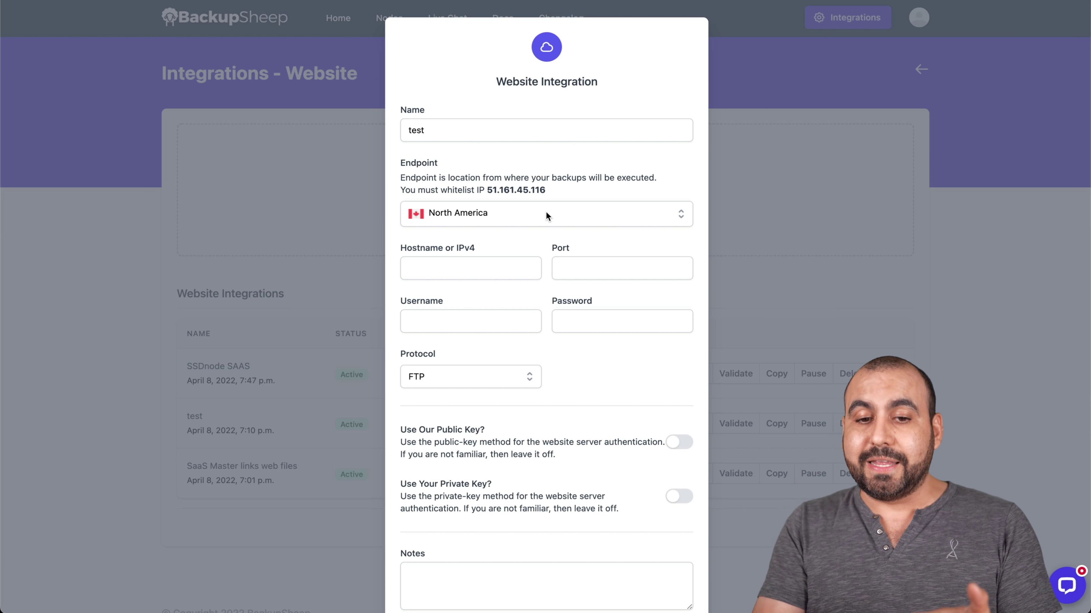
click(546, 211)
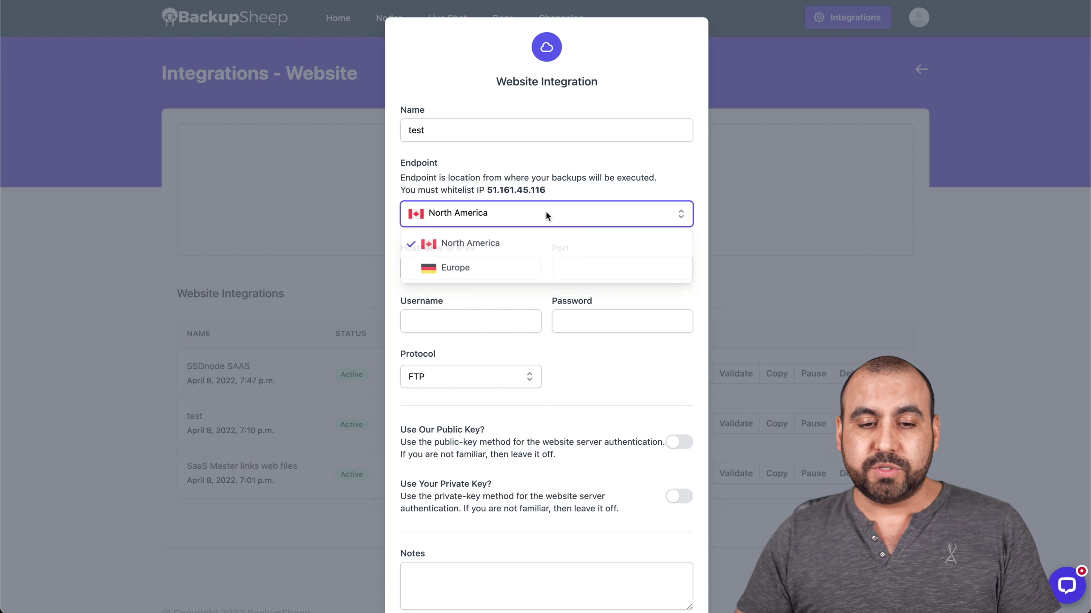
click(473, 263)
drag(485, 190, 565, 189)
click(555, 199)
click(545, 211)
click(502, 241)
scroll(498, 245, down, 1)
click(482, 232)
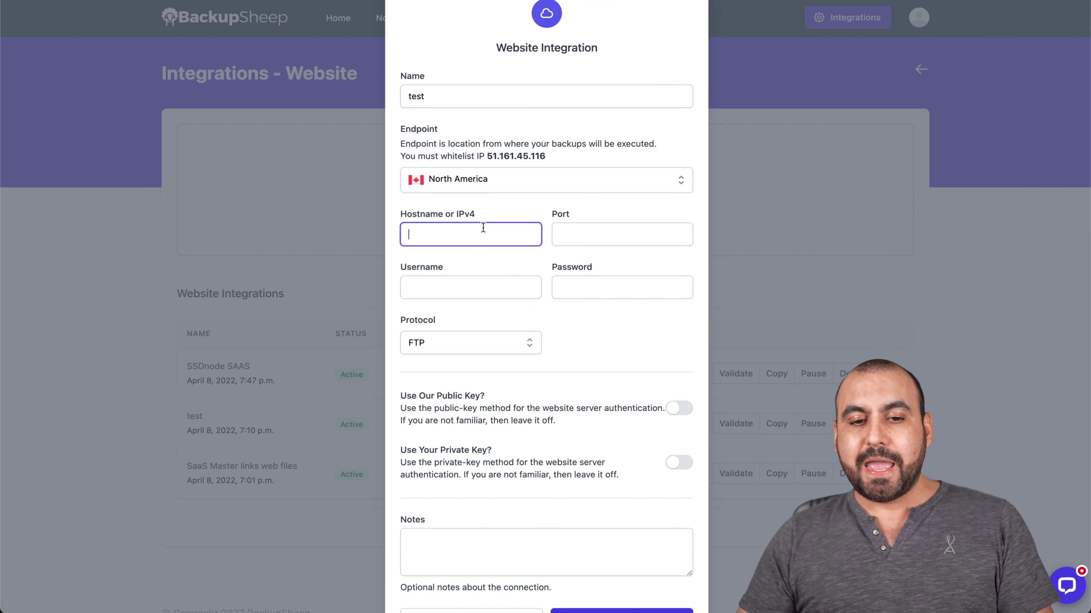
scroll(482, 229, down, 2)
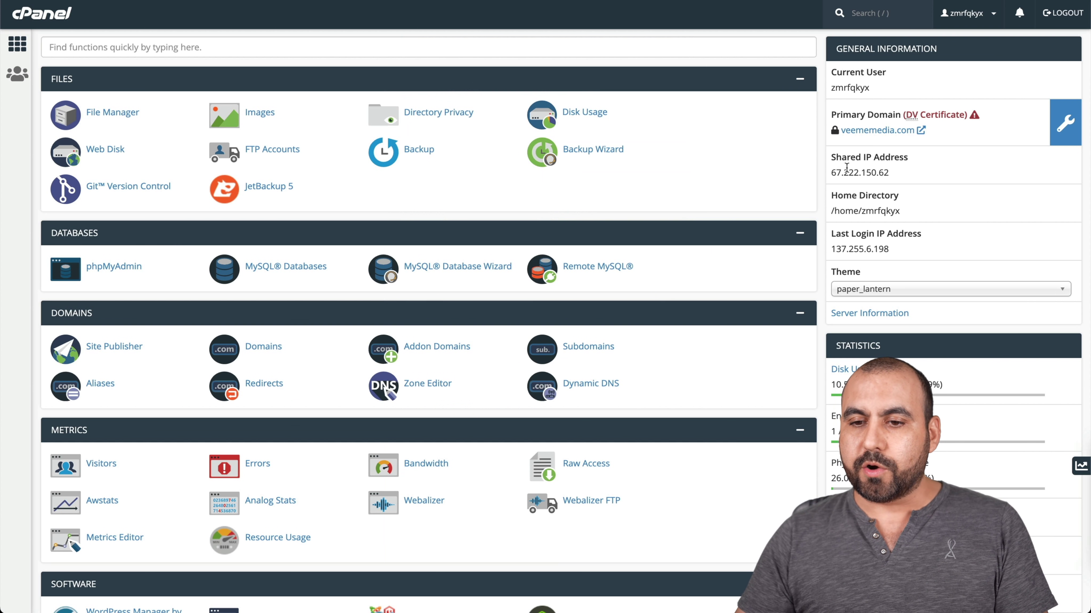
Step: Enter the cPanel shared IP 67.222.150.62 as hostname and 21 as port
double_click(845, 173)
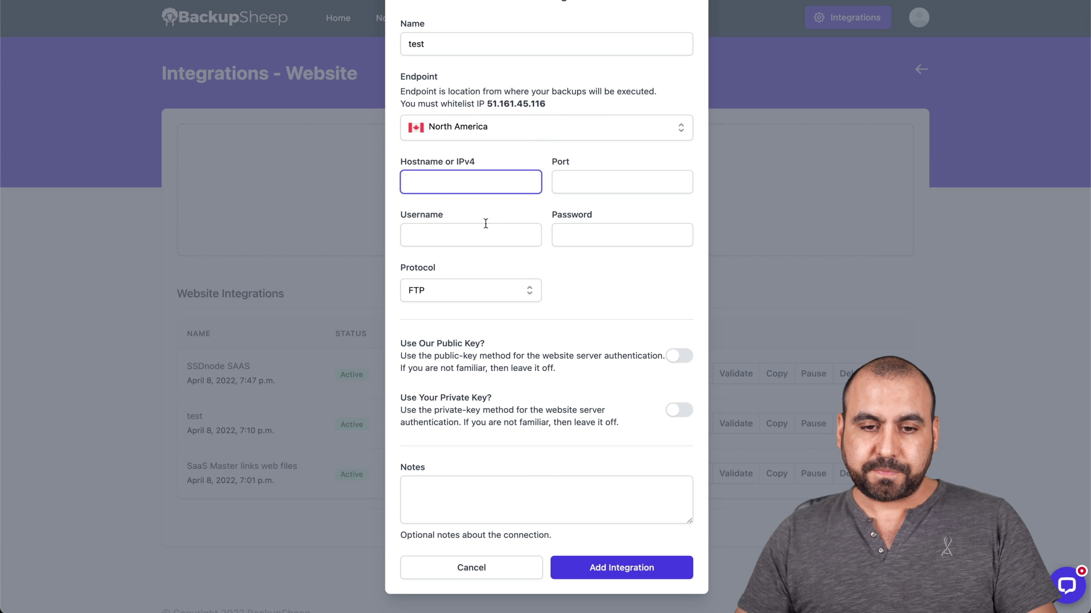
text(67.222.150.62)
click(614, 185)
text(21)
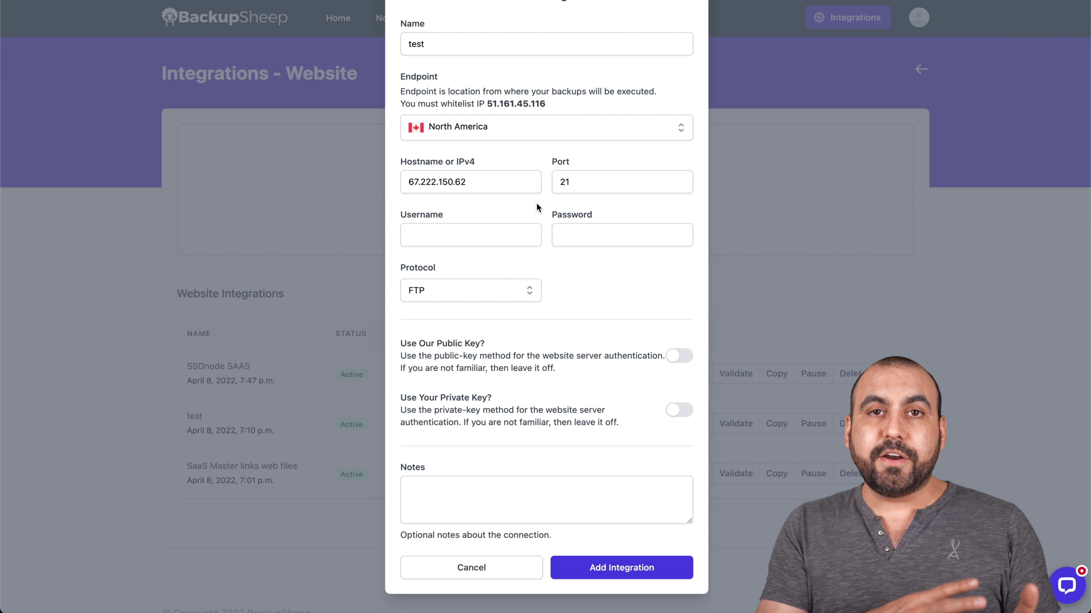
click(491, 237)
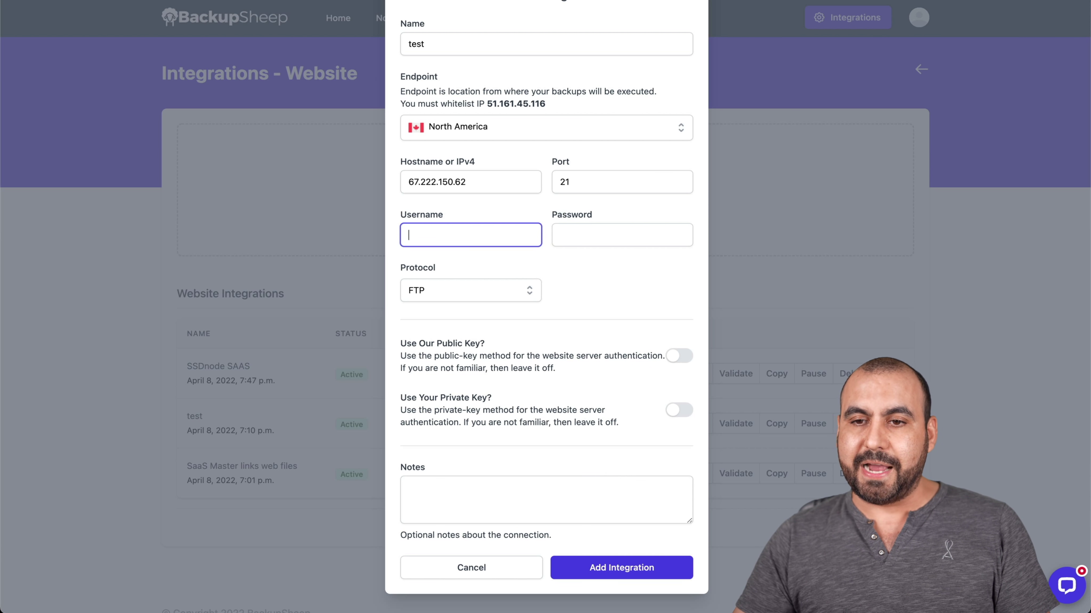
Step: On cPanel's FTP Accounts page, enter login test and a password
click(715, 4)
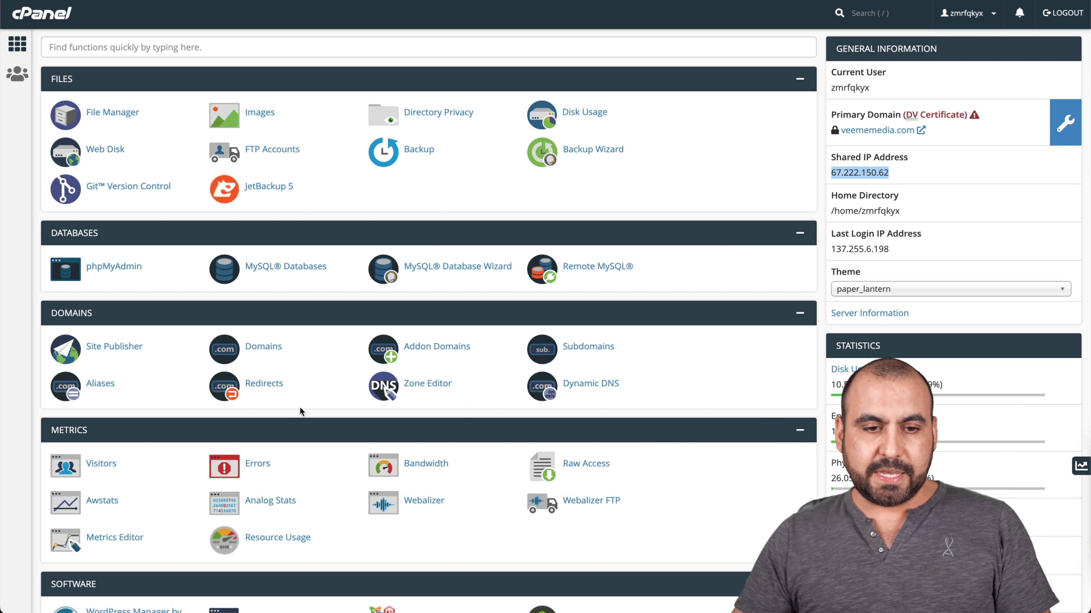
click(289, 150)
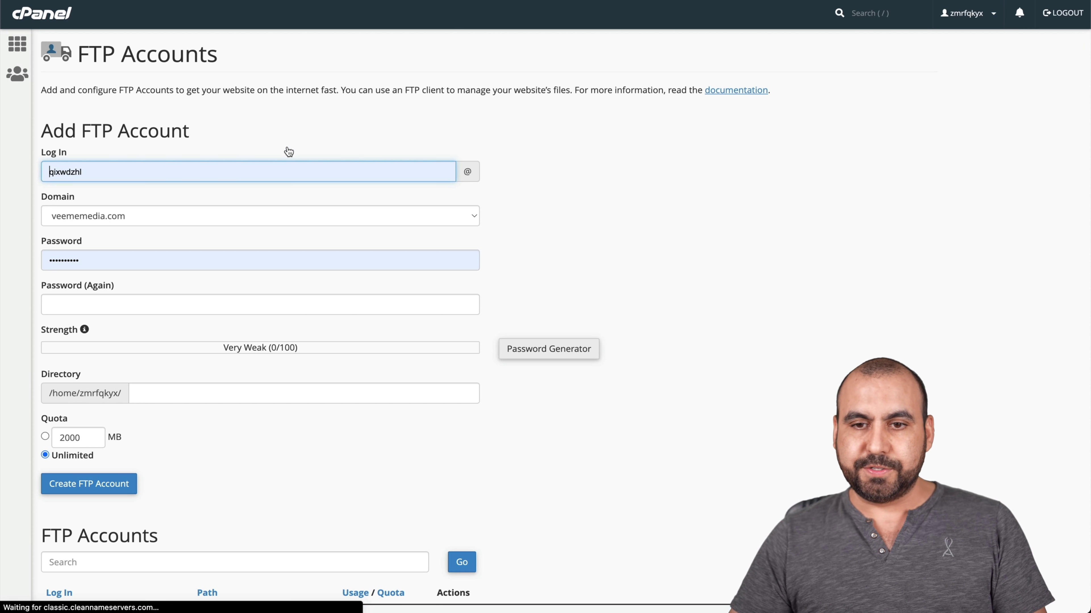
double_click(136, 169)
text(test)
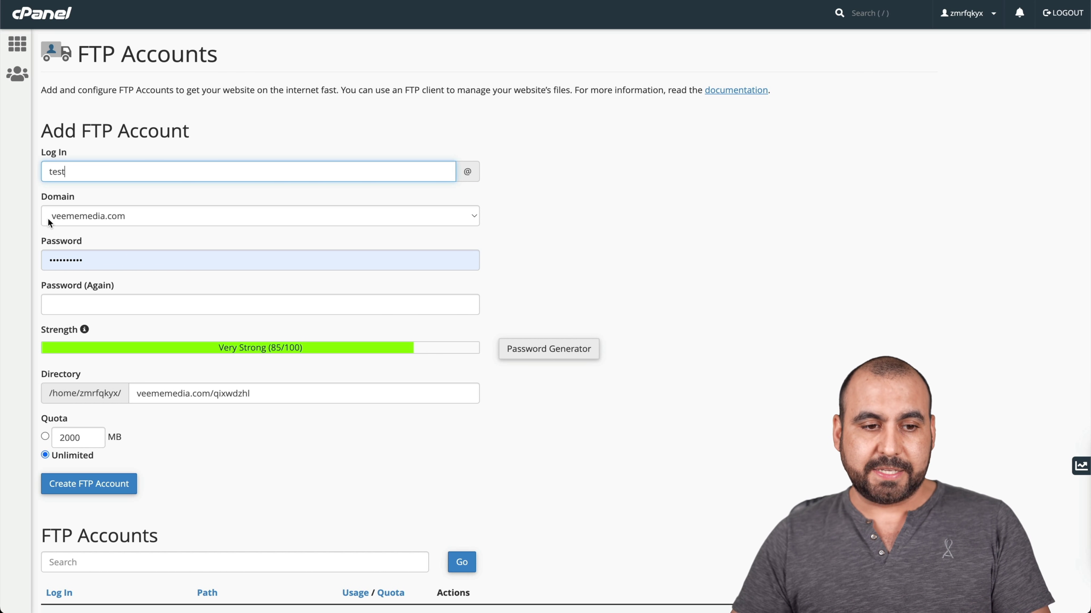
click(94, 260)
text(••••••••••)
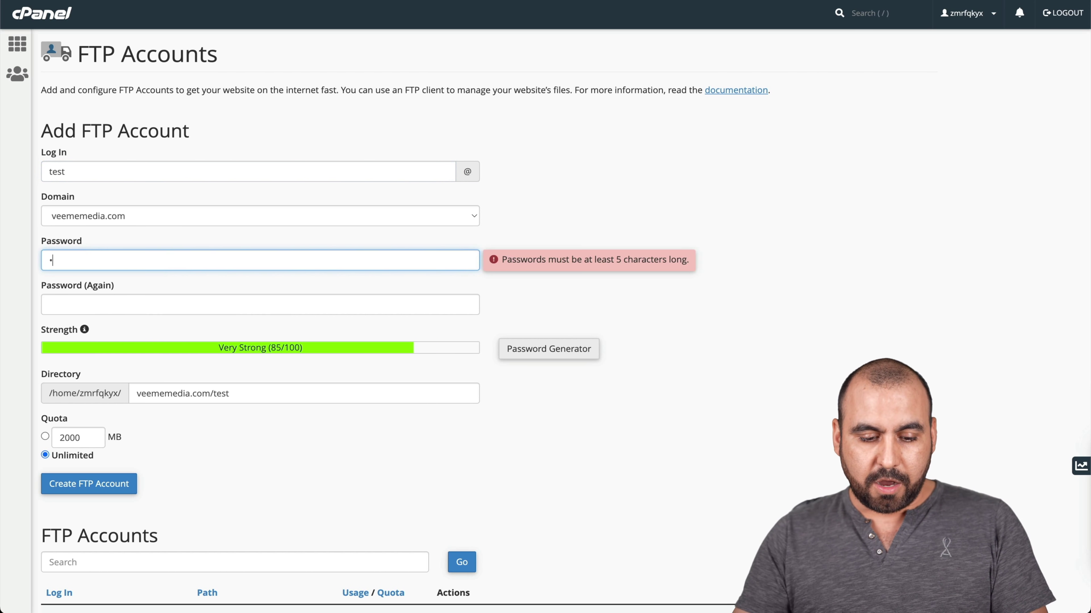
text(•)
key(Tab)
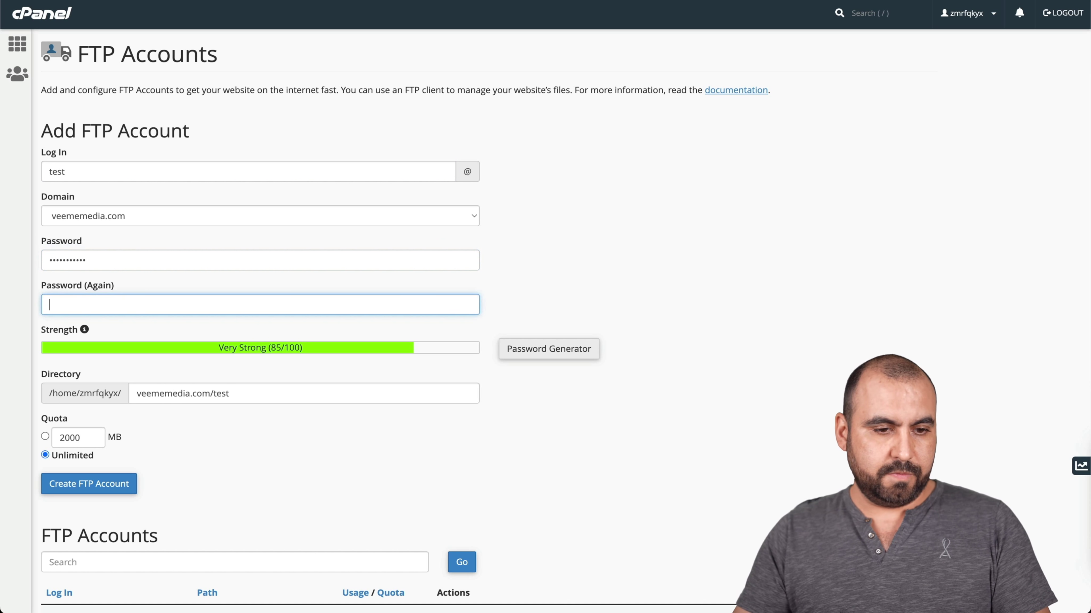
text(•••••••••)
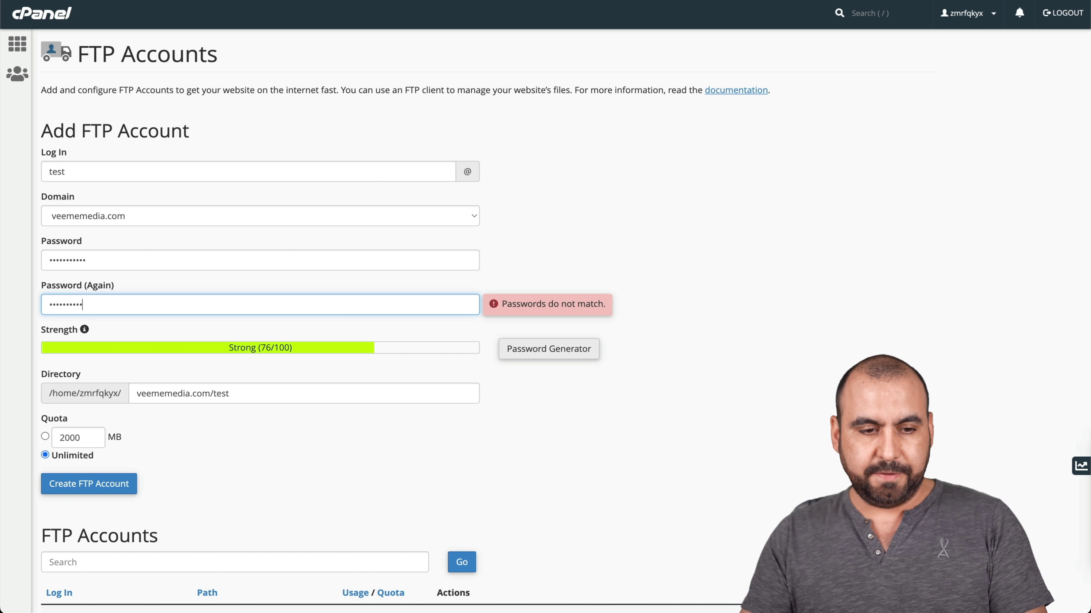
text(•)
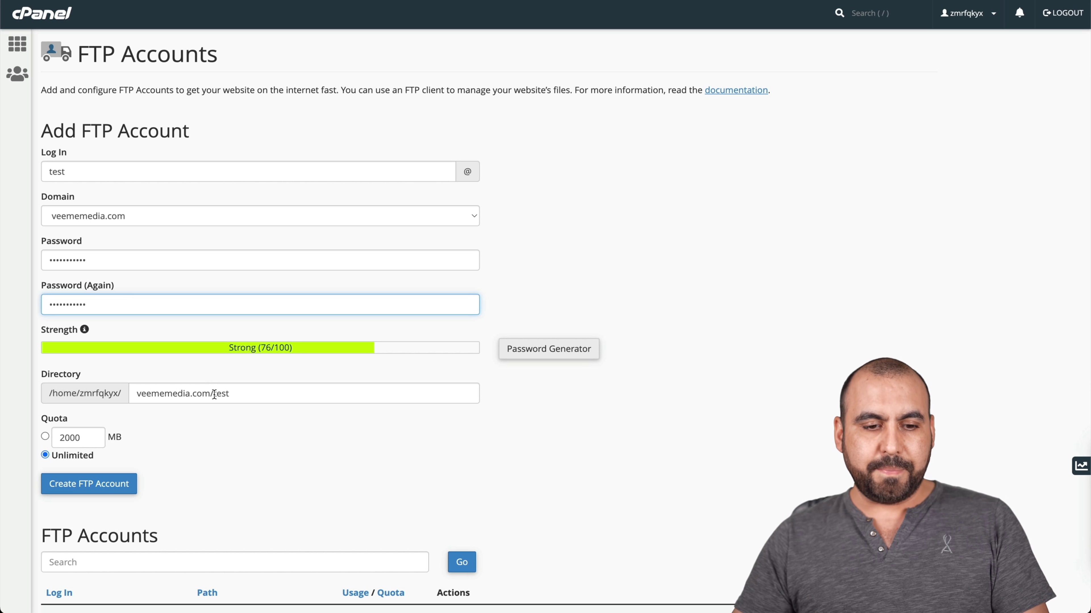
Step: Set the directory to veememedia.com/ and create the FTP account
drag(214, 394, 261, 394)
key(BackSpace)
key(BackSpace)
text(/)
click(353, 475)
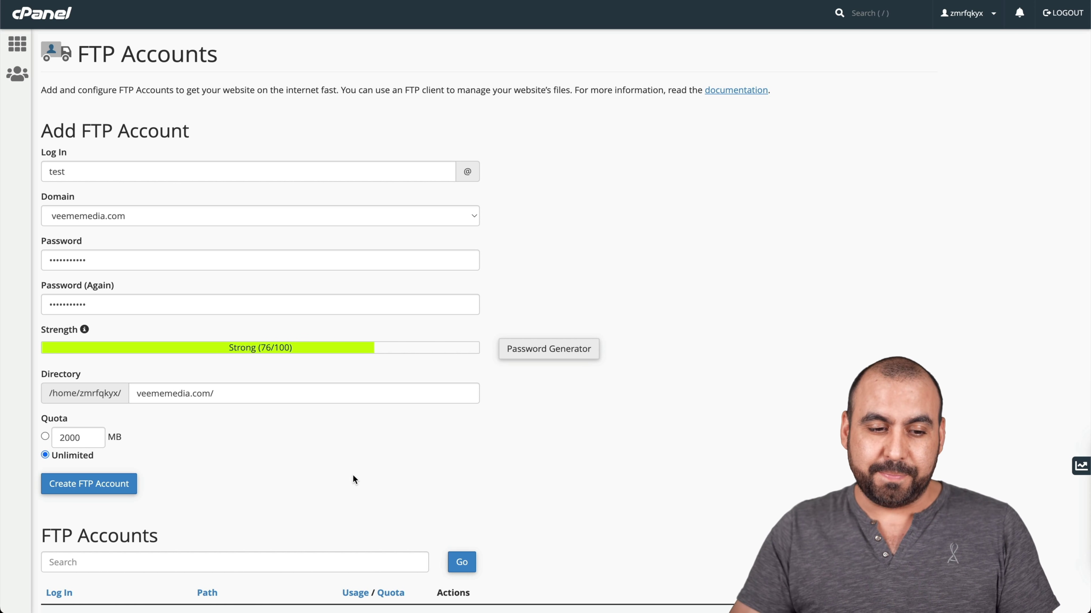
scroll(347, 474, down, 3)
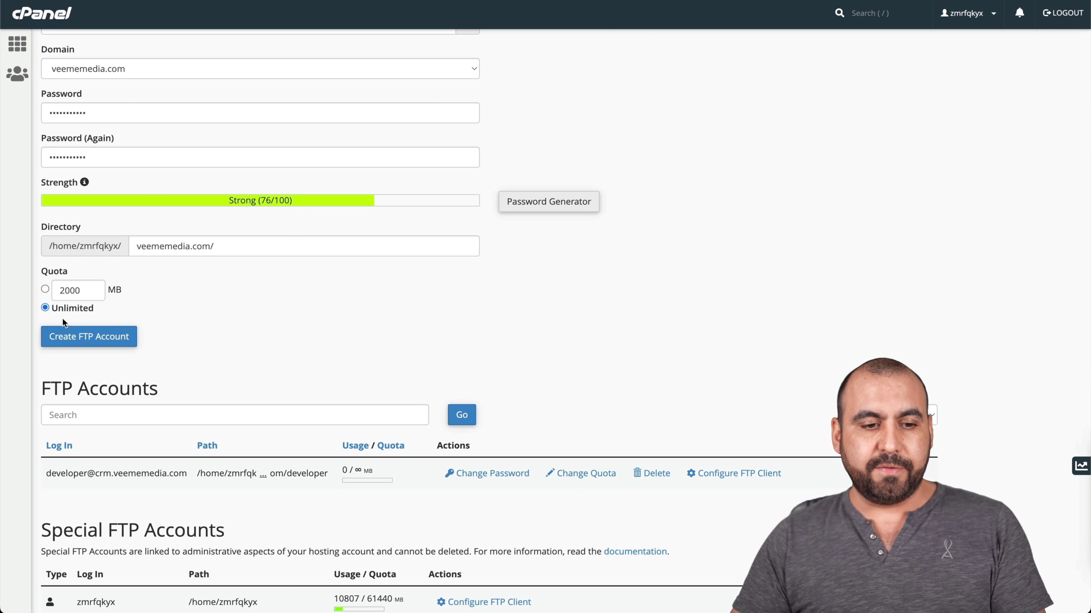
click(99, 339)
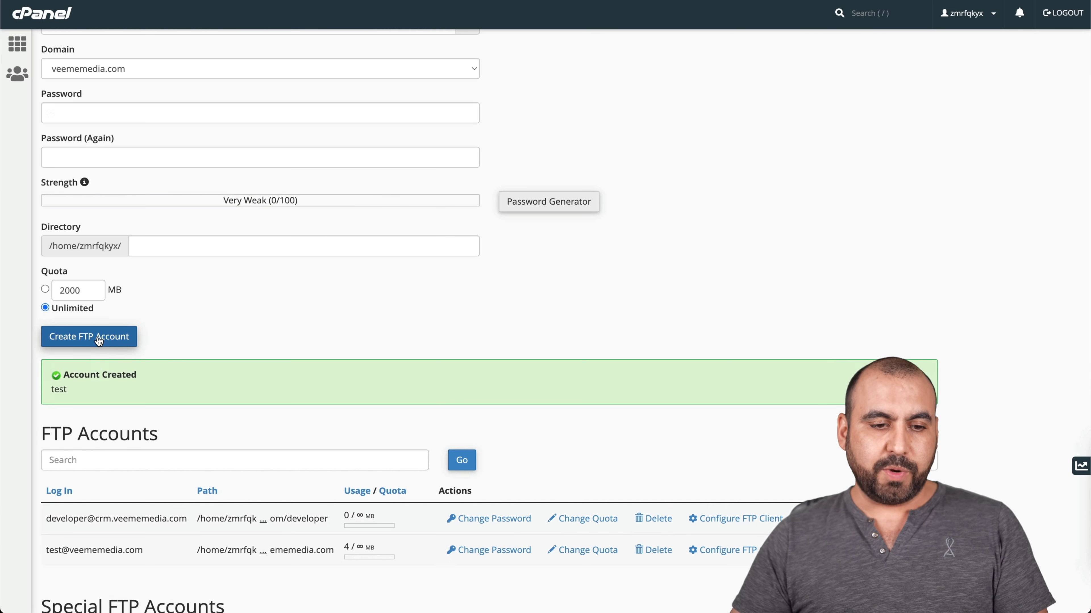
scroll(142, 452, down, 2)
scroll(142, 452, down, 1)
drag(147, 415, 47, 416)
key(super+c)
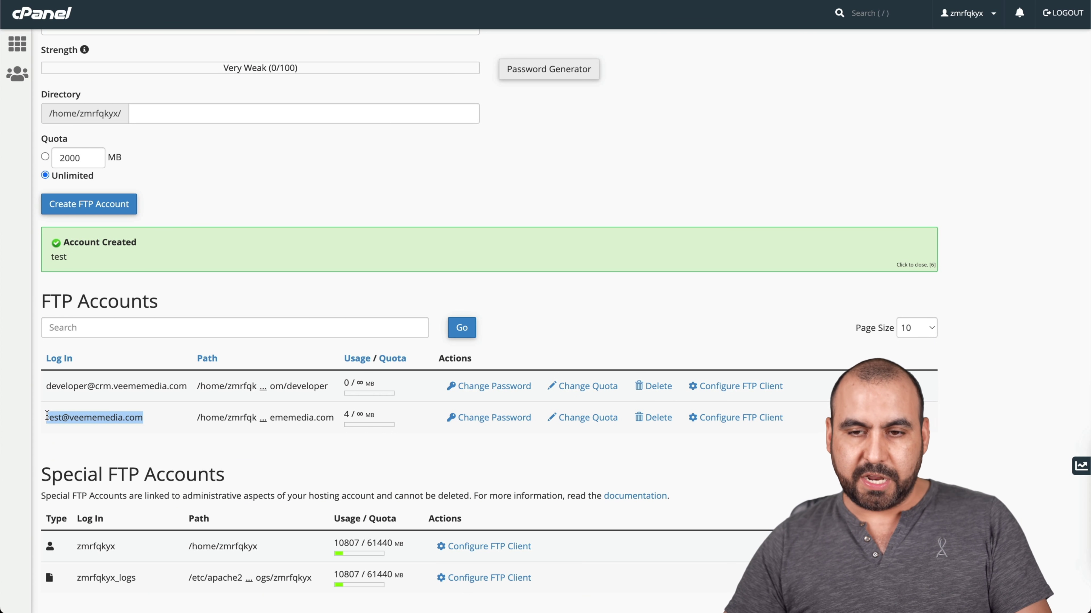
Step: Fill in the new FTP account's username and password, then add the test integration
click(748, 1)
key(super+v)
click(628, 225)
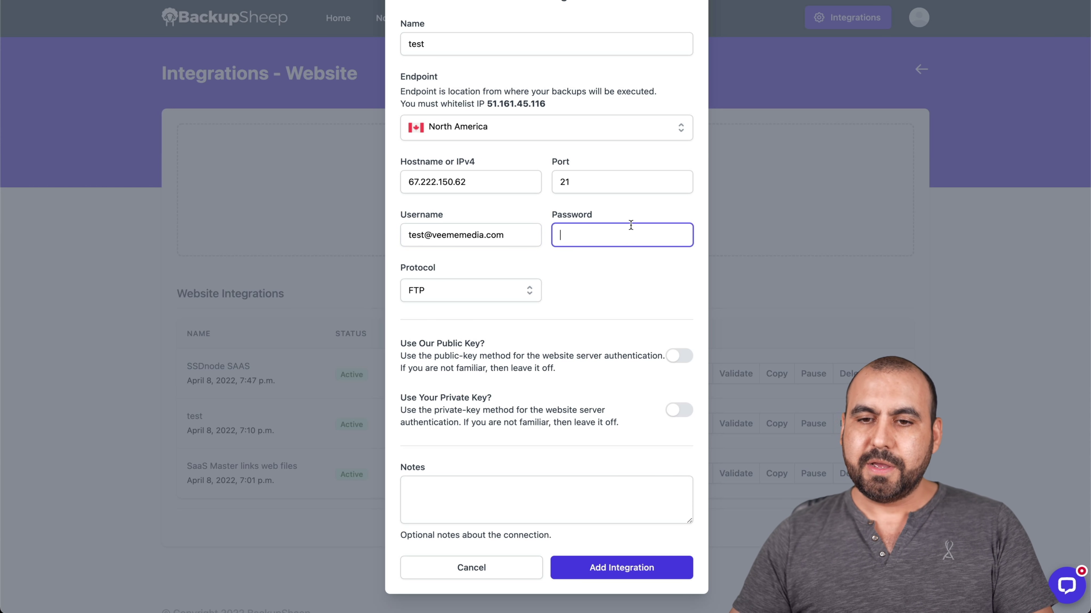
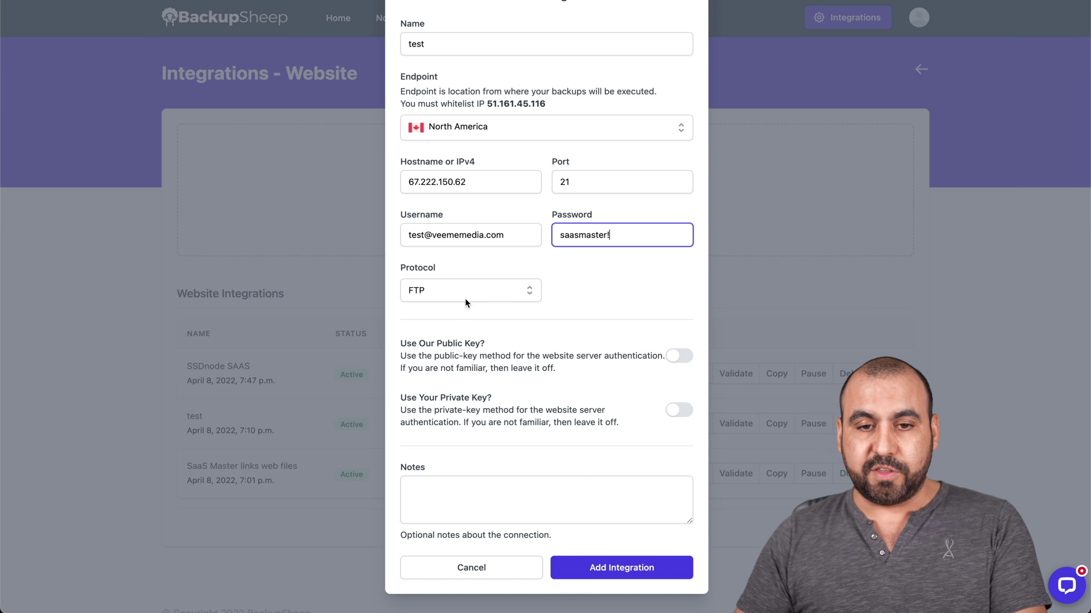
scroll(466, 300, up, 3)
scroll(467, 299, down, 3)
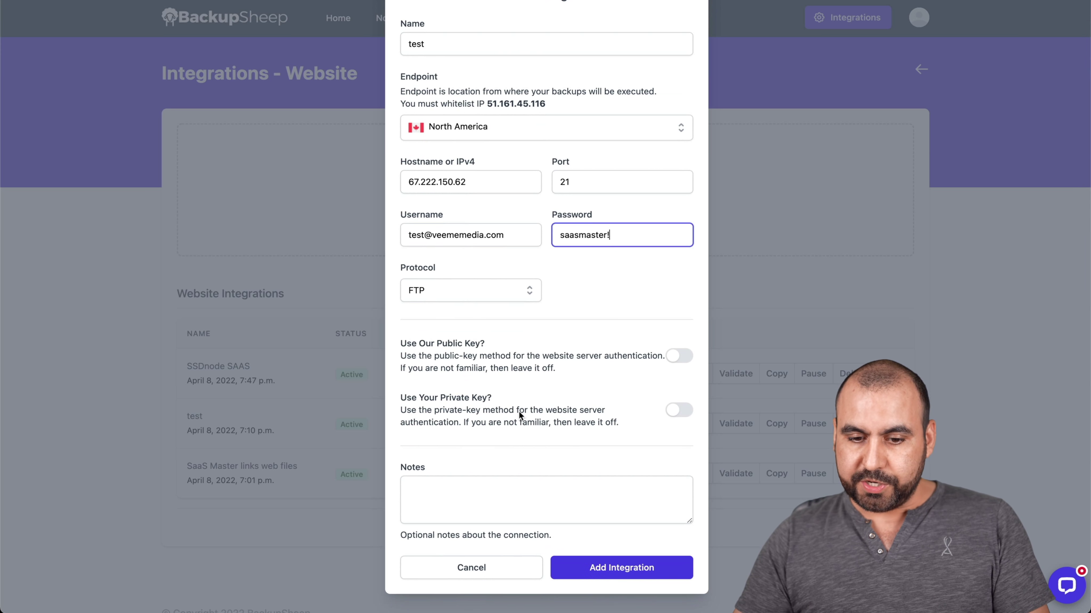
click(602, 566)
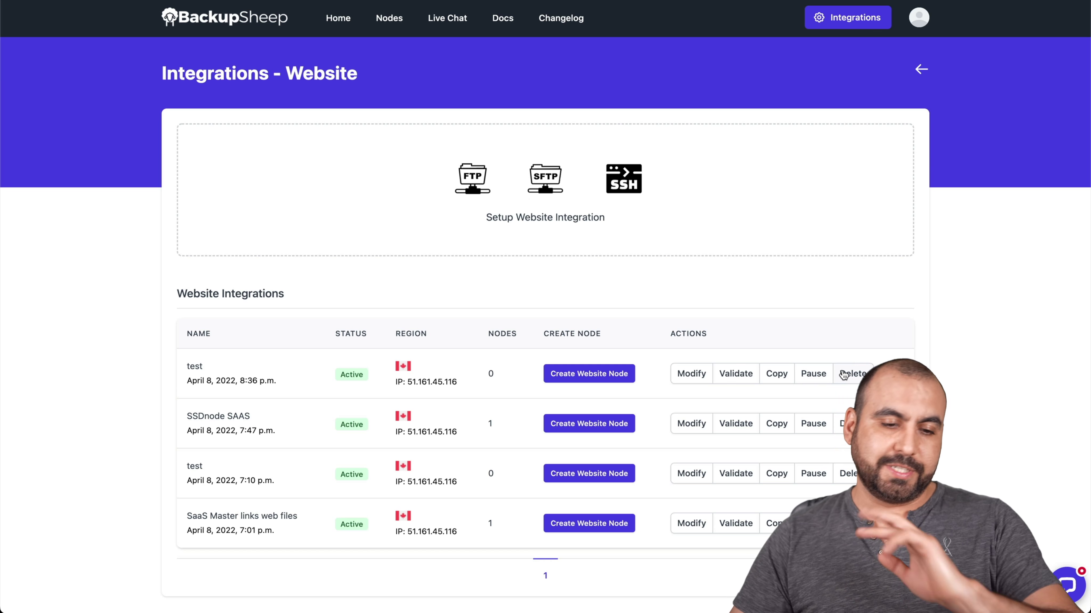
Step: Create a node named test for the FTP integration with Backup Everything enabled
click(598, 377)
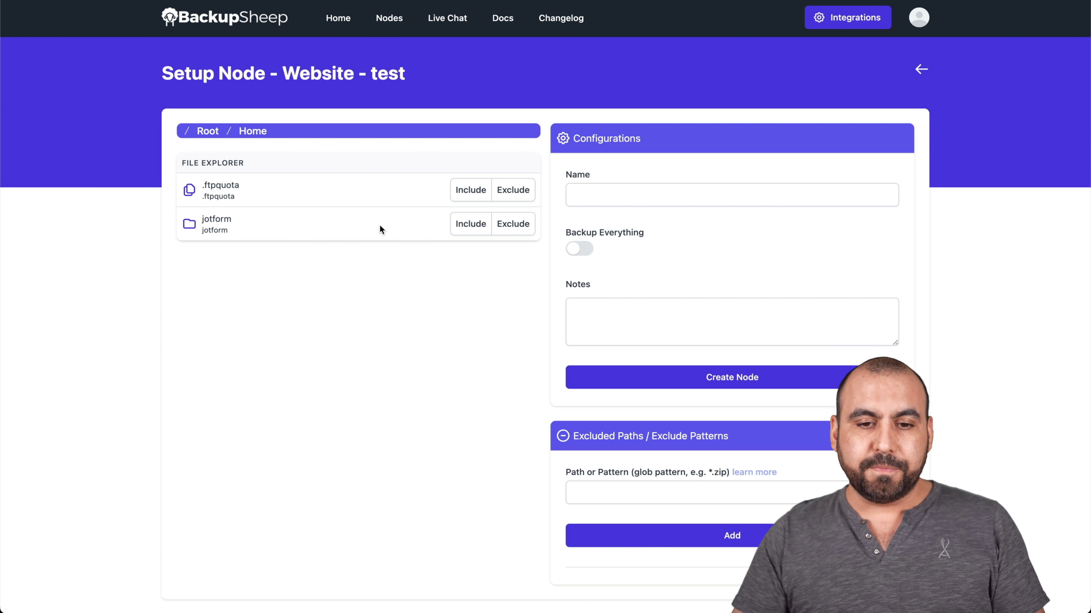
click(575, 248)
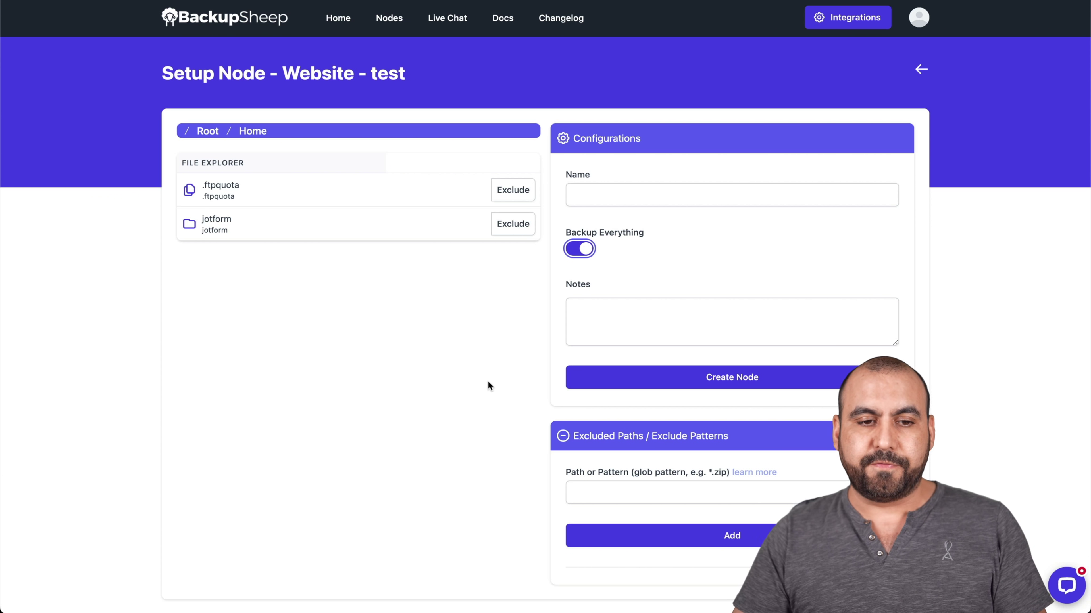
click(214, 132)
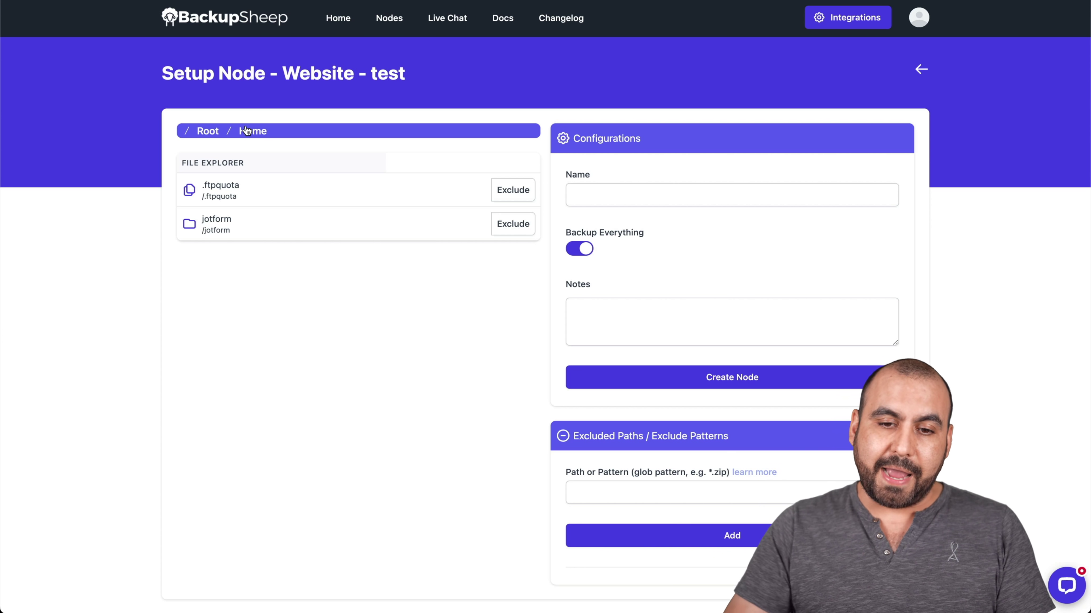
click(617, 197)
text(test)
scroll(627, 251, down, 2)
click(618, 233)
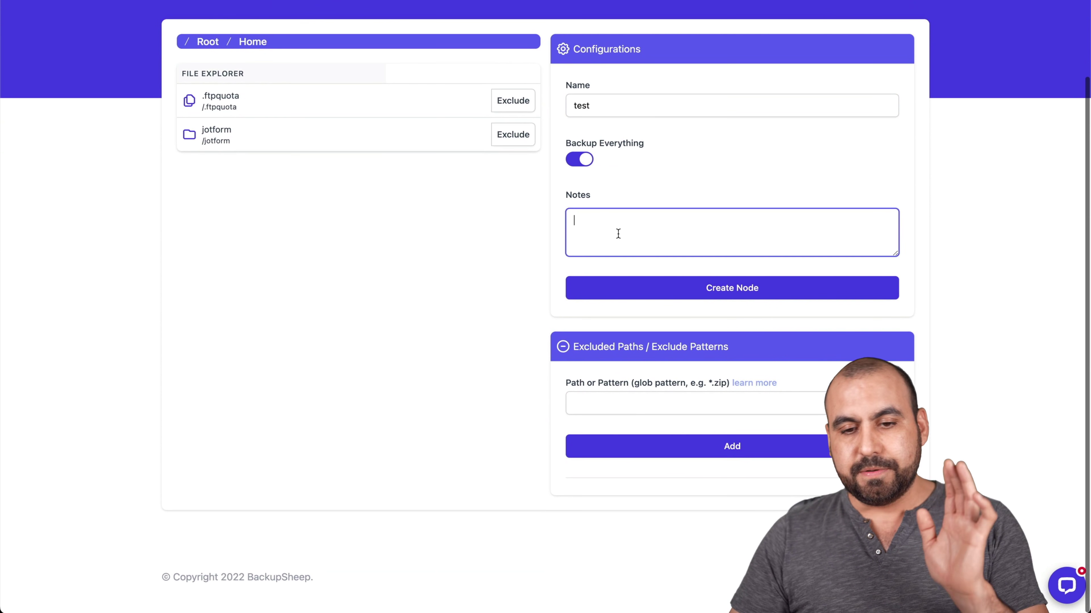
click(677, 284)
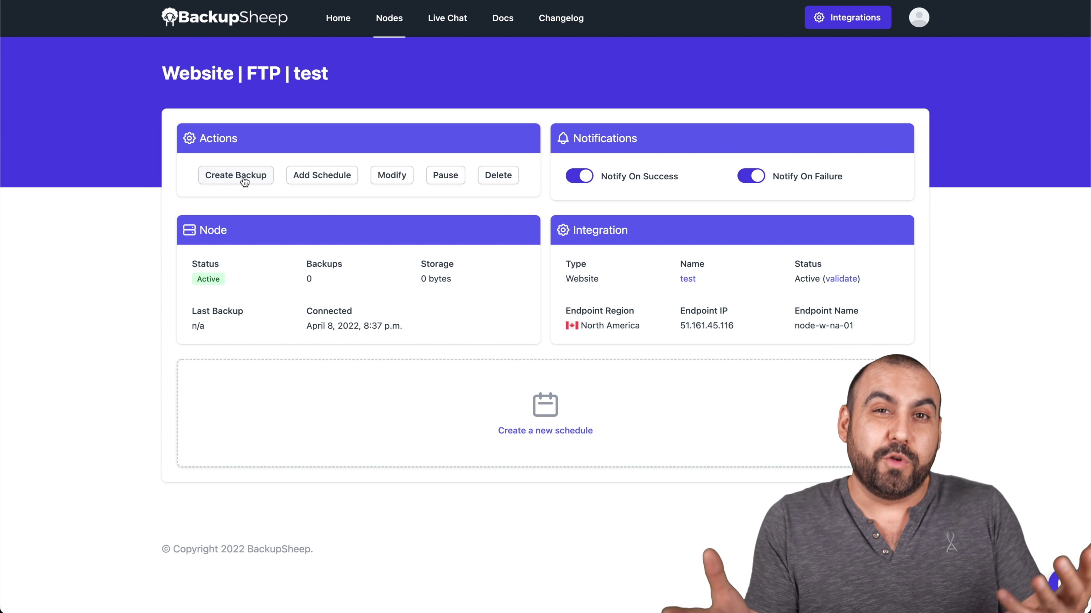
Step: Start a new schedule named test using the once-a-day timing preset
click(533, 416)
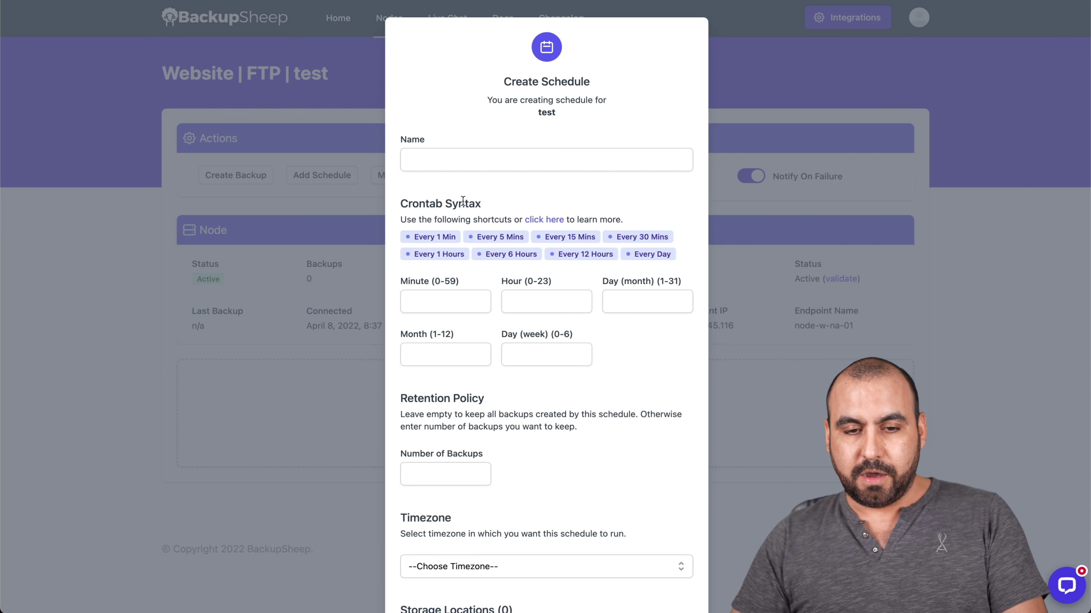
click(451, 166)
text(test)
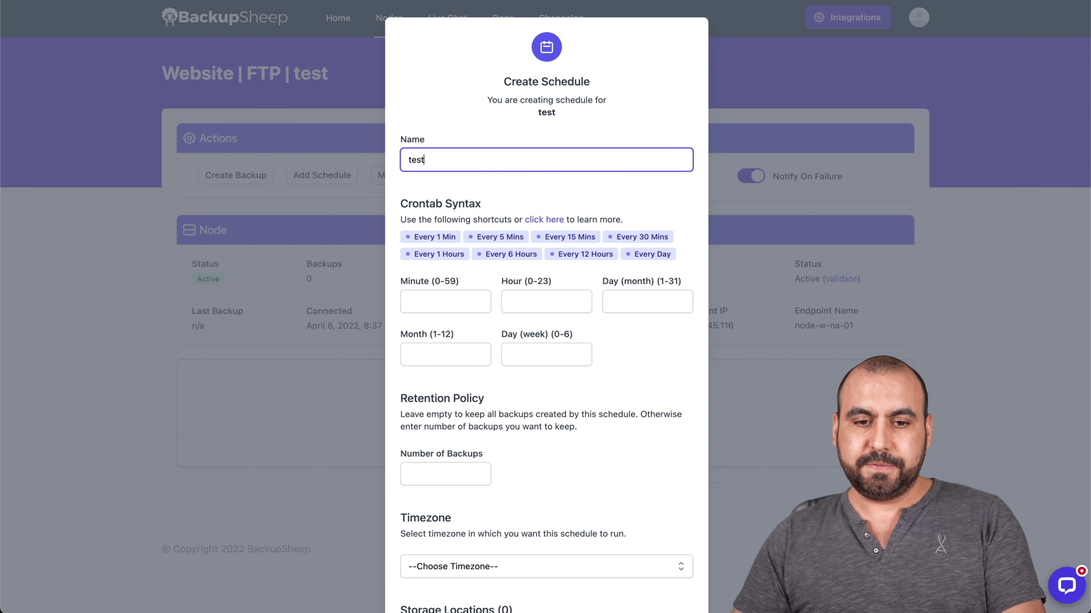
scroll(478, 245, down, 2)
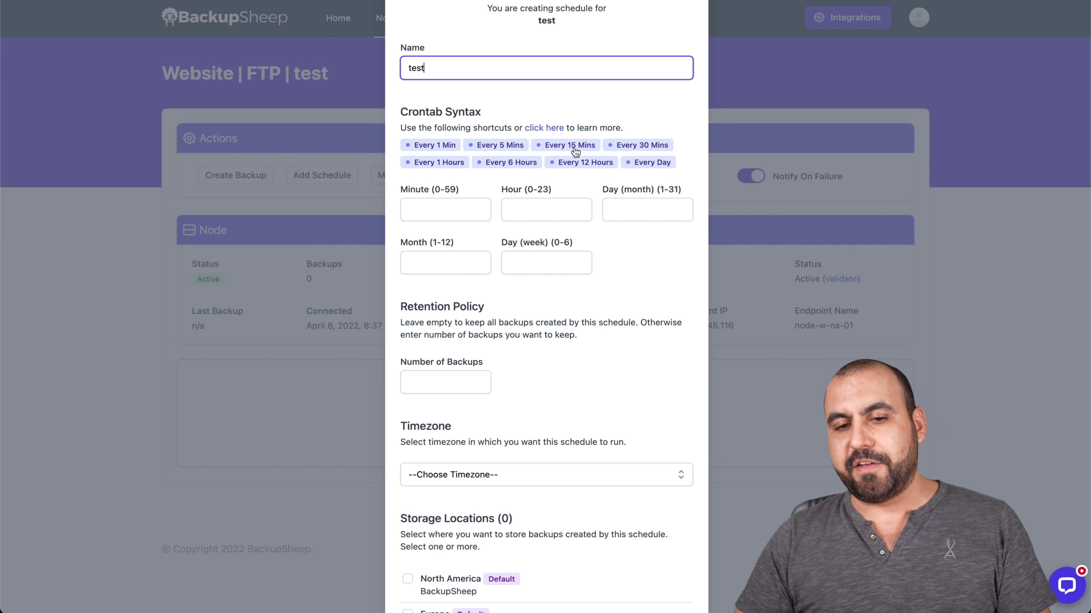
click(659, 164)
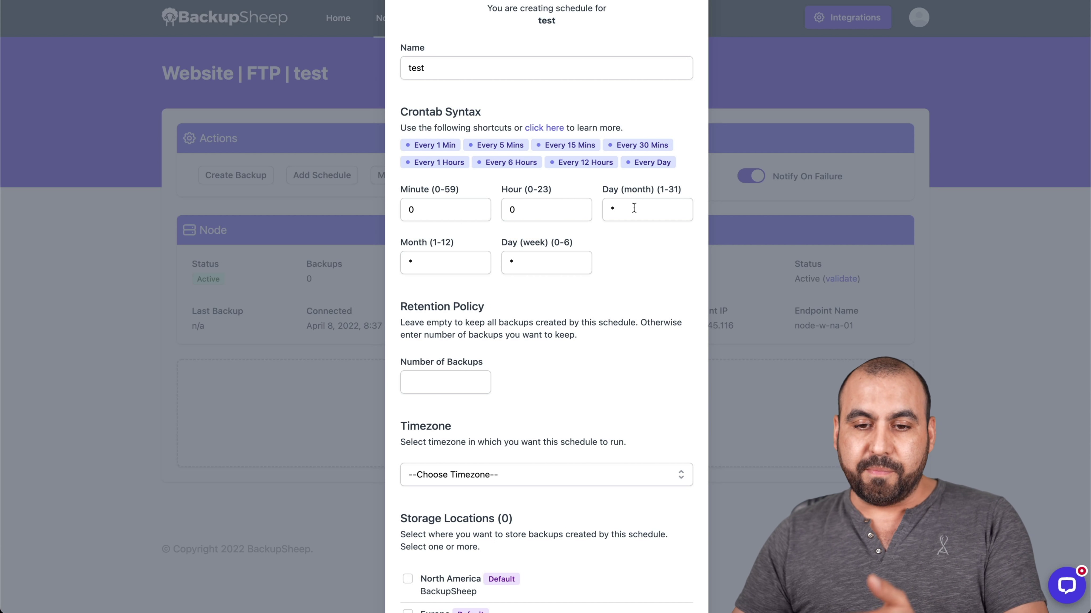
Step: Set day-of-month to 3, keep month as every month, and retain 5 backups
drag(631, 209, 610, 209)
text(3)
click(652, 244)
drag(435, 260, 405, 265)
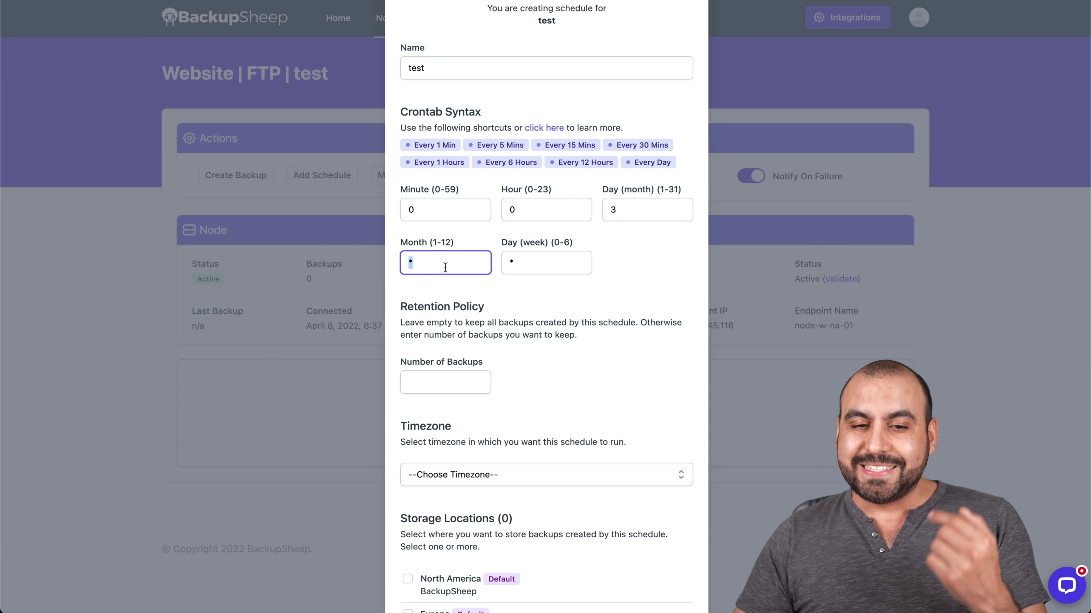
text(1)
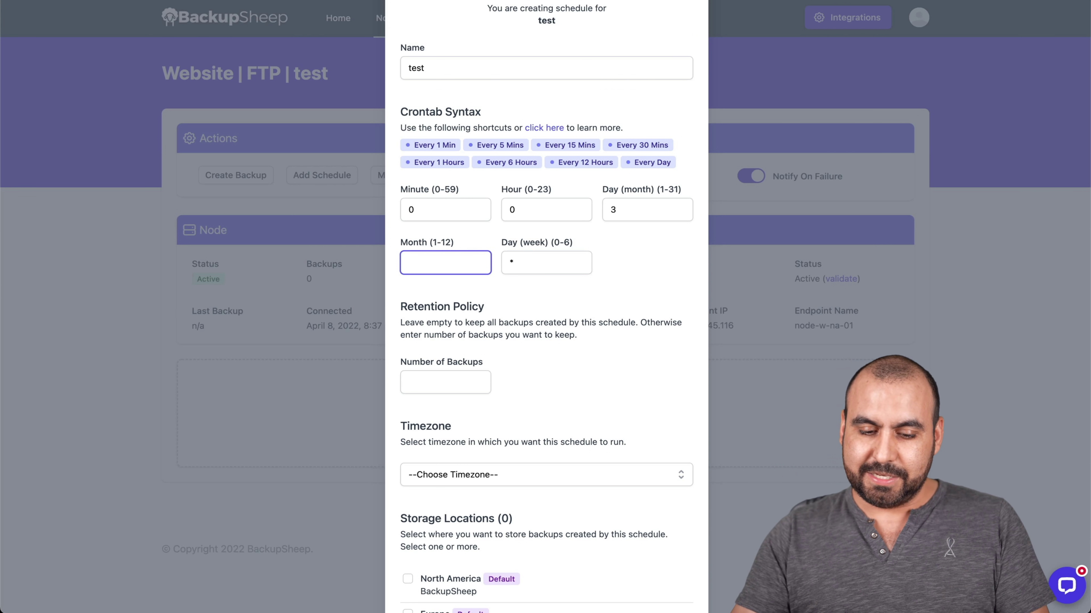
text(*)
click(623, 253)
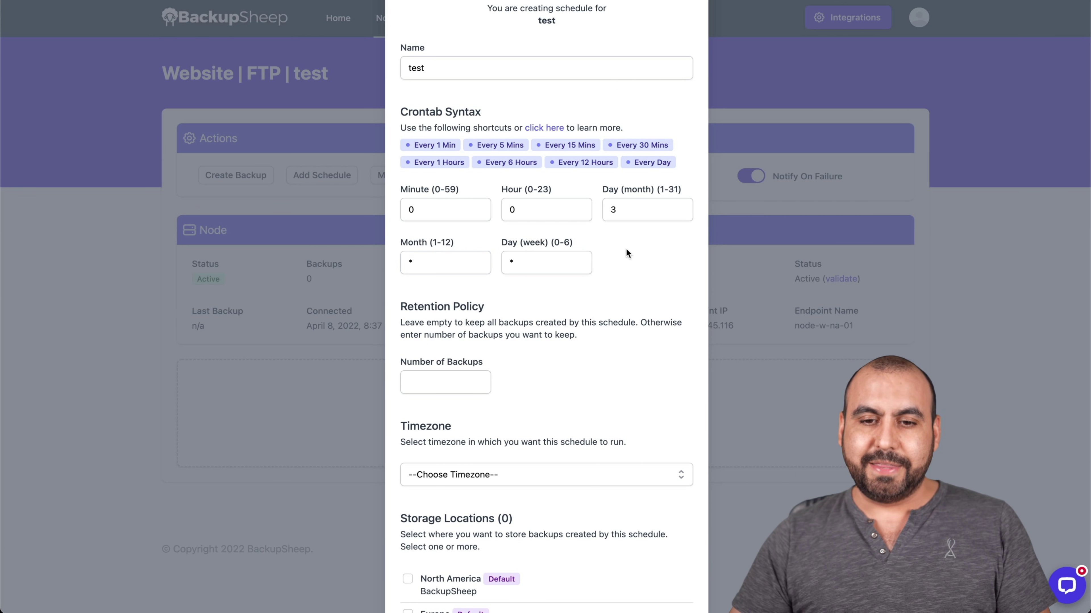
click(624, 209)
click(642, 237)
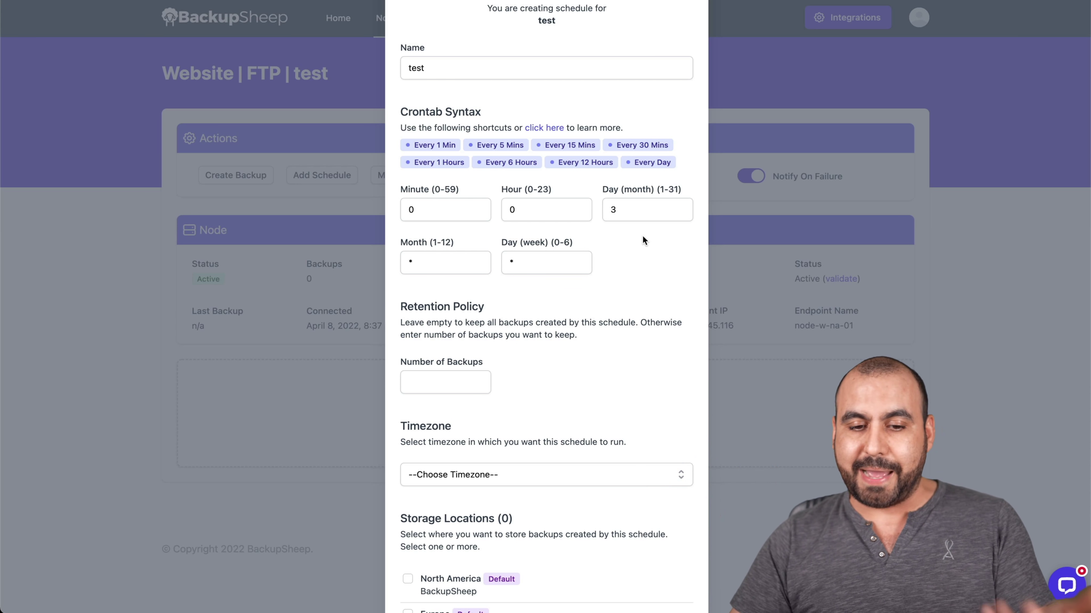
scroll(643, 237, down, 2)
scroll(642, 237, down, 2)
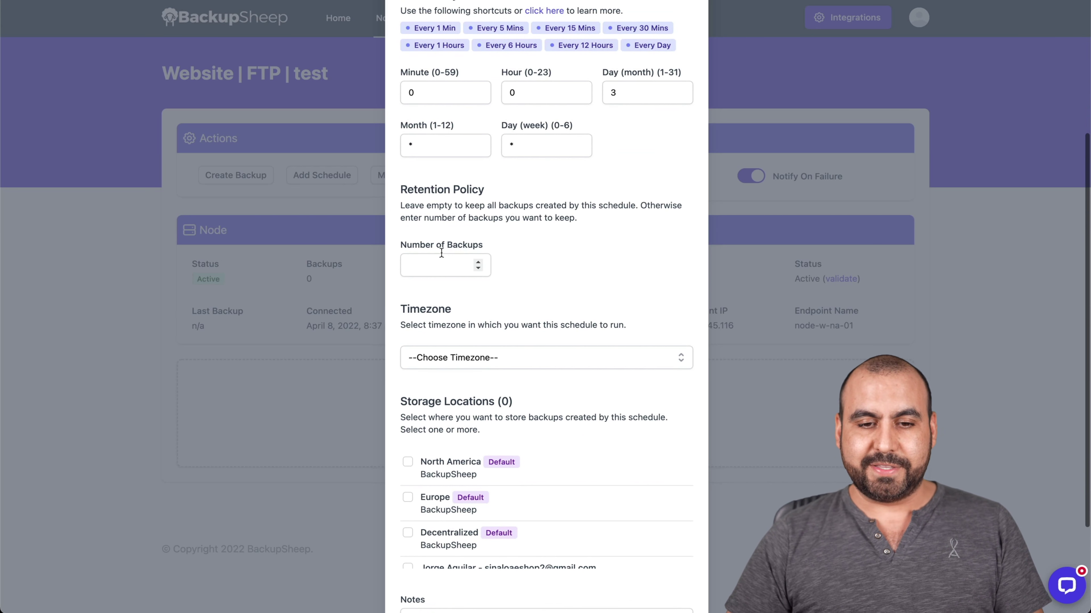
click(442, 266)
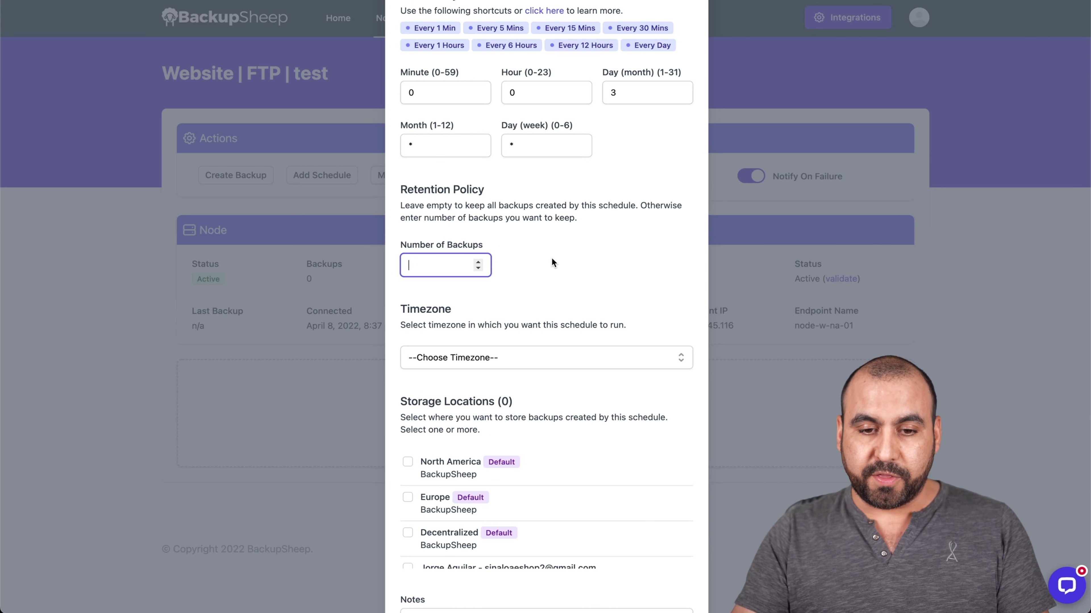
text(5)
click(584, 268)
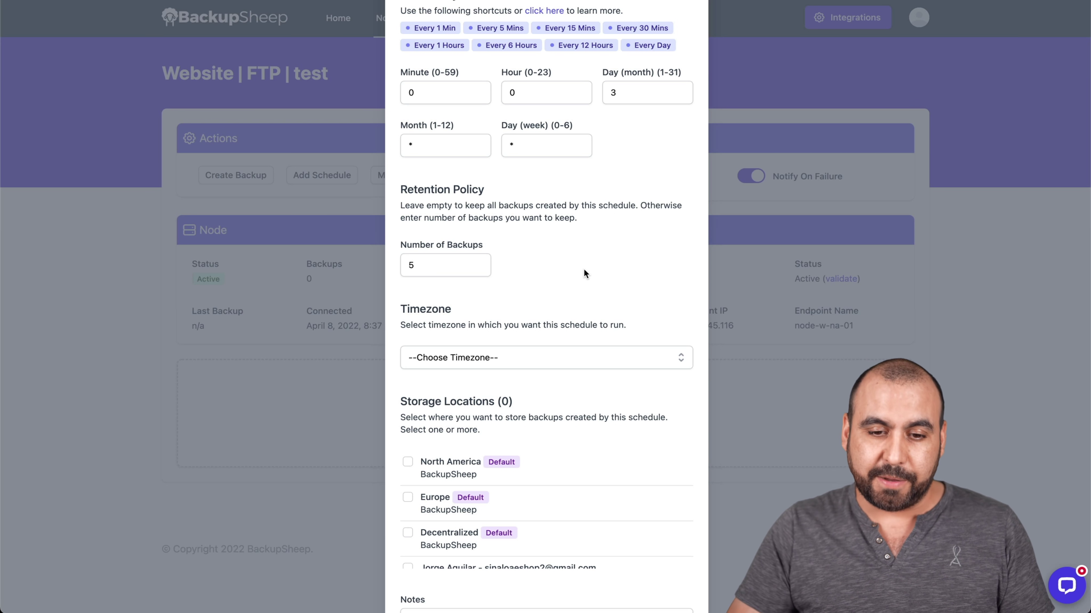
Step: Set the schedule's timezone to Africa/Algiers
scroll(580, 268, down, 2)
click(477, 289)
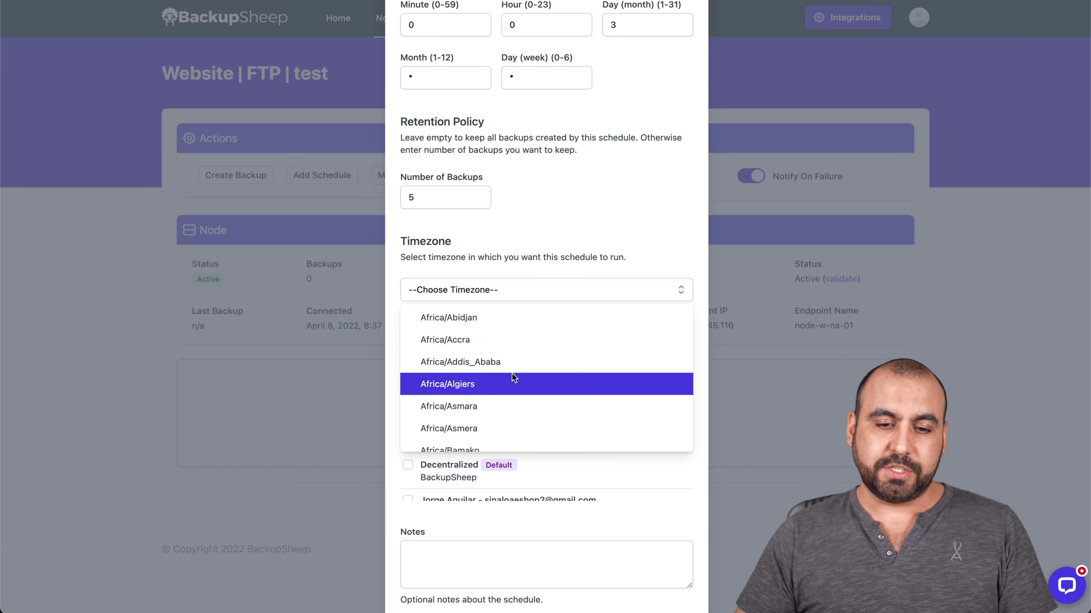
click(512, 372)
scroll(512, 374, down, 2)
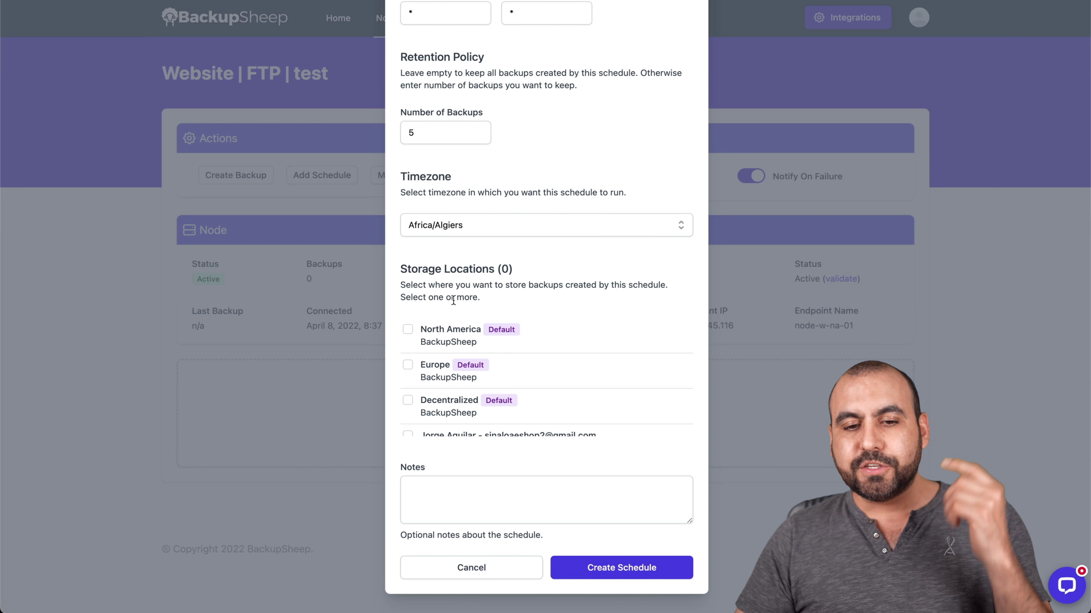
drag(411, 285, 571, 302)
click(573, 298)
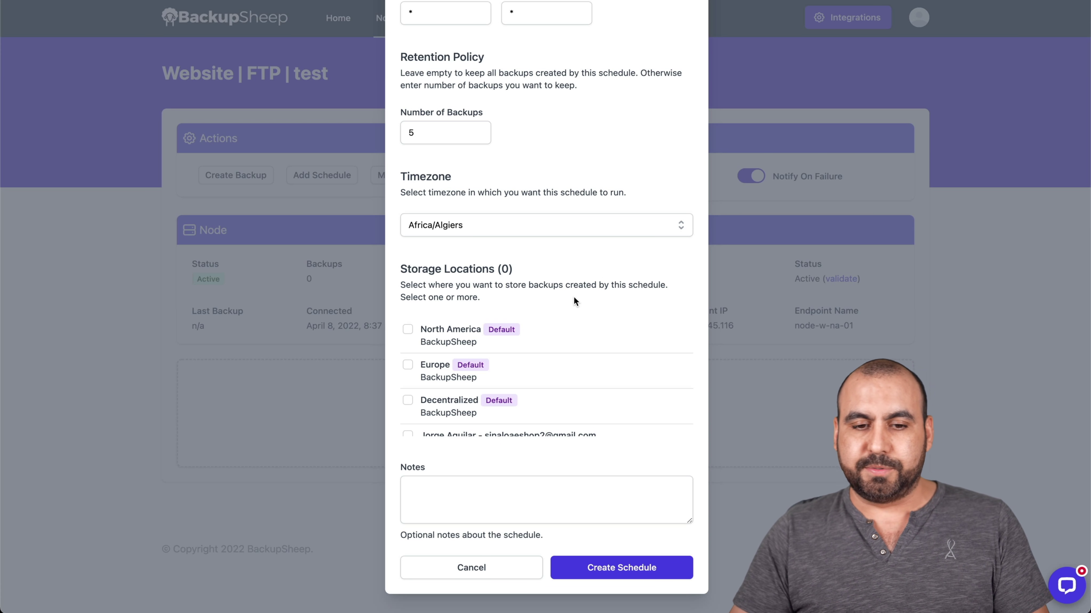
Step: Store backups in North America, Europe and Decentralized, and create the schedule
click(407, 329)
click(408, 365)
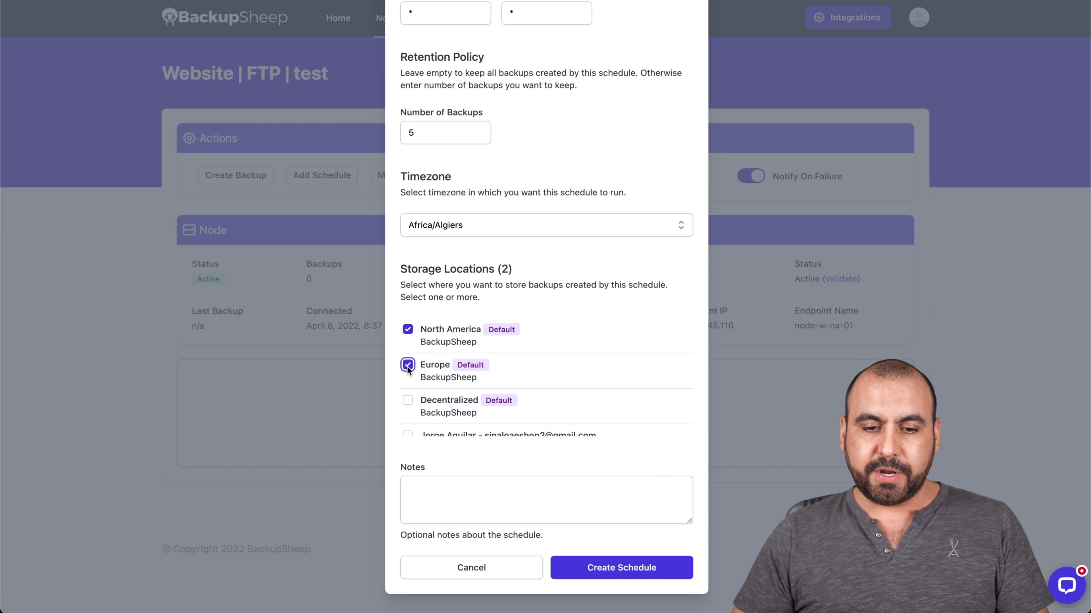
click(408, 401)
scroll(418, 388, down, 1)
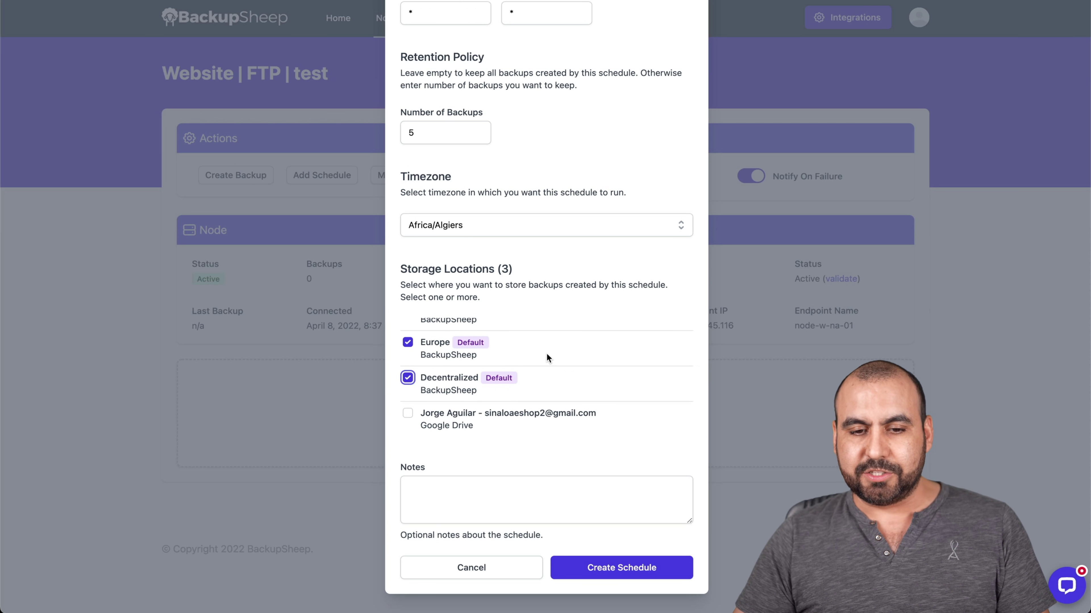
scroll(547, 353, up, 1)
scroll(496, 412, down, 1)
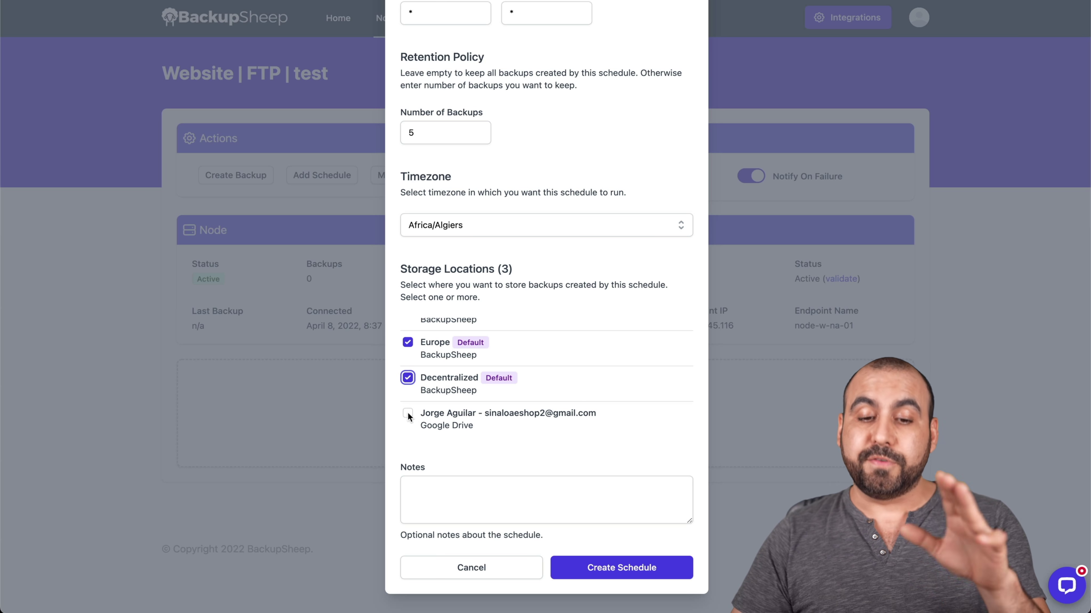
scroll(410, 415, up, 2)
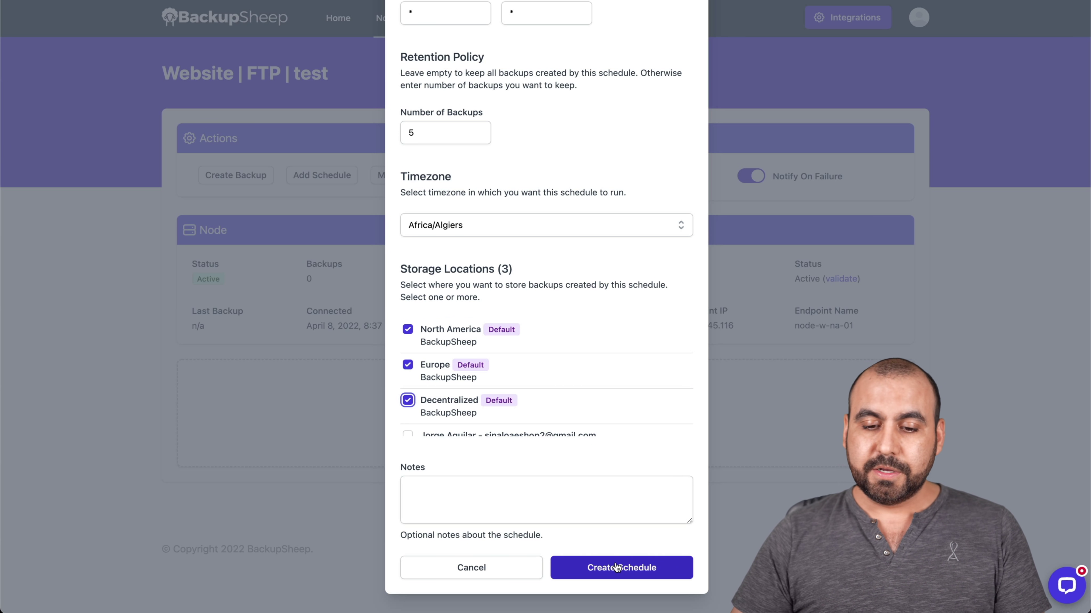
click(616, 565)
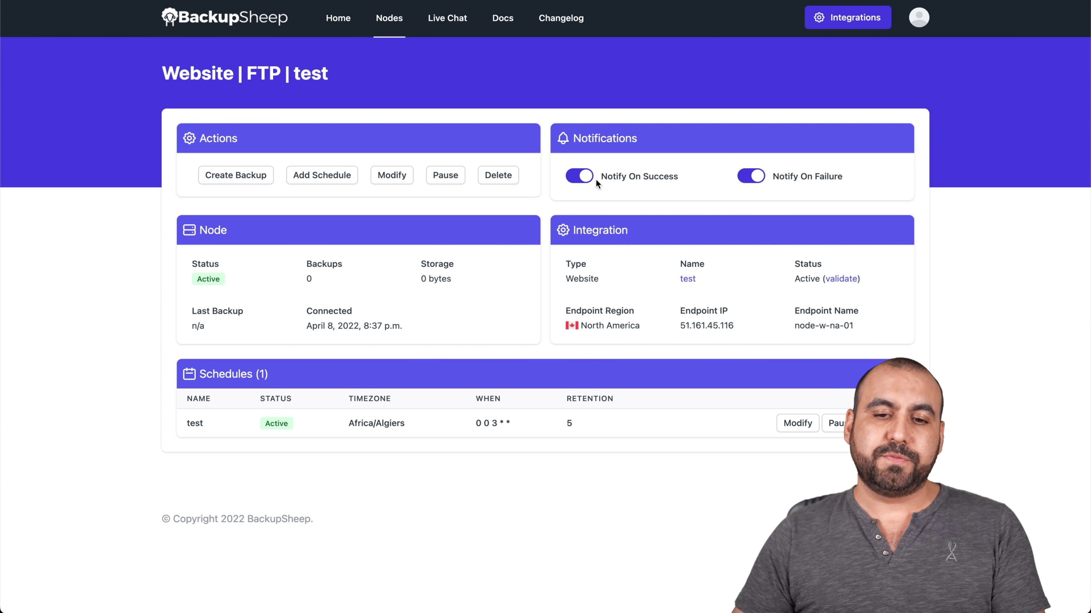
Step: Toggle Notify On Success off and back on, then go to Integrations
click(579, 177)
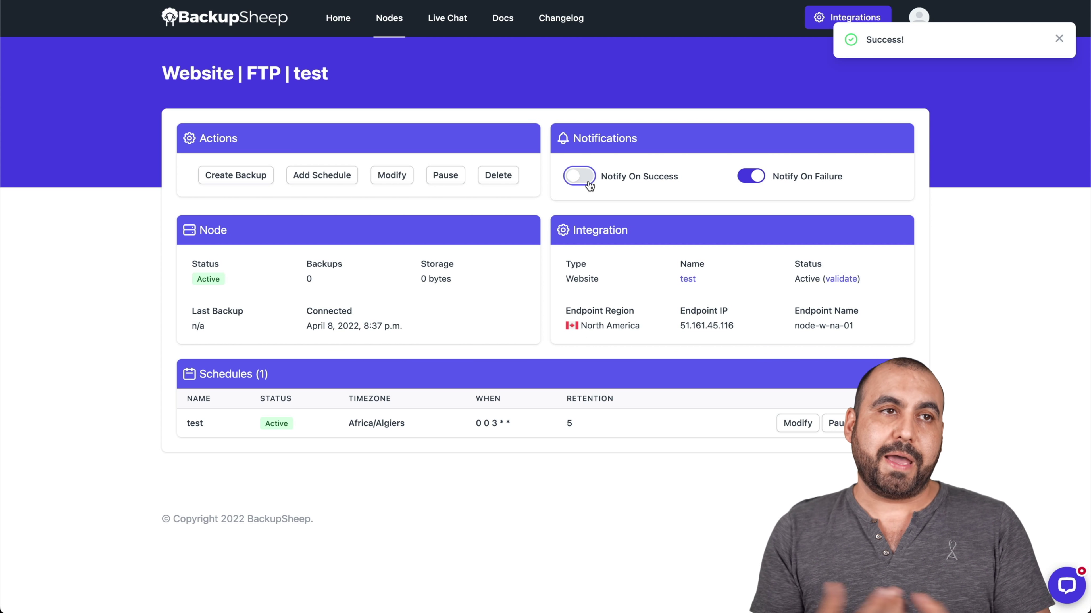
click(580, 176)
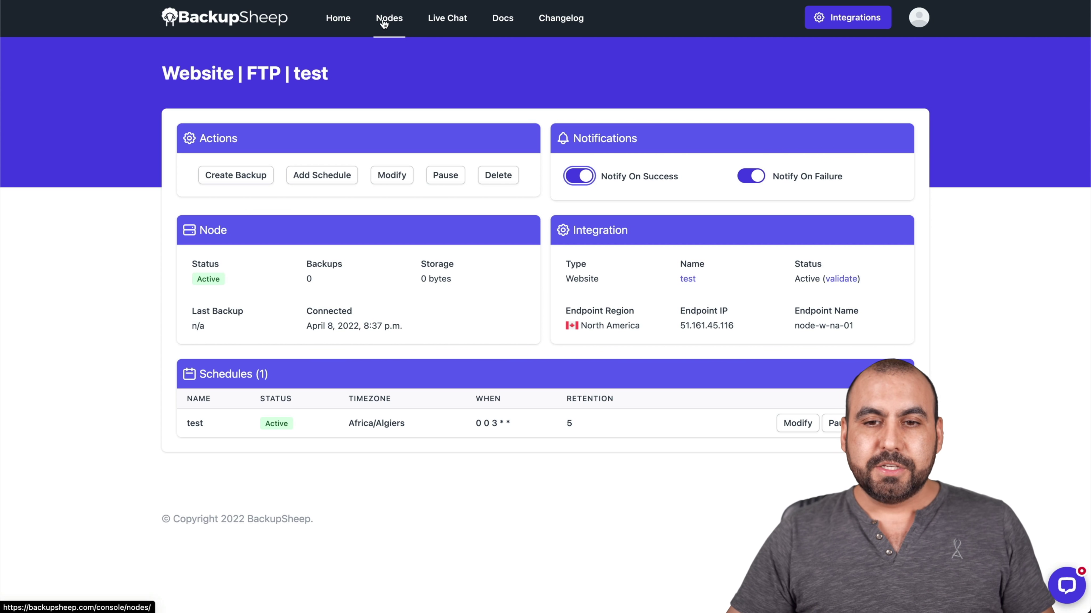
click(848, 17)
Step: Open the Databases integrations card and start a new database integration
scroll(533, 313, down, 10)
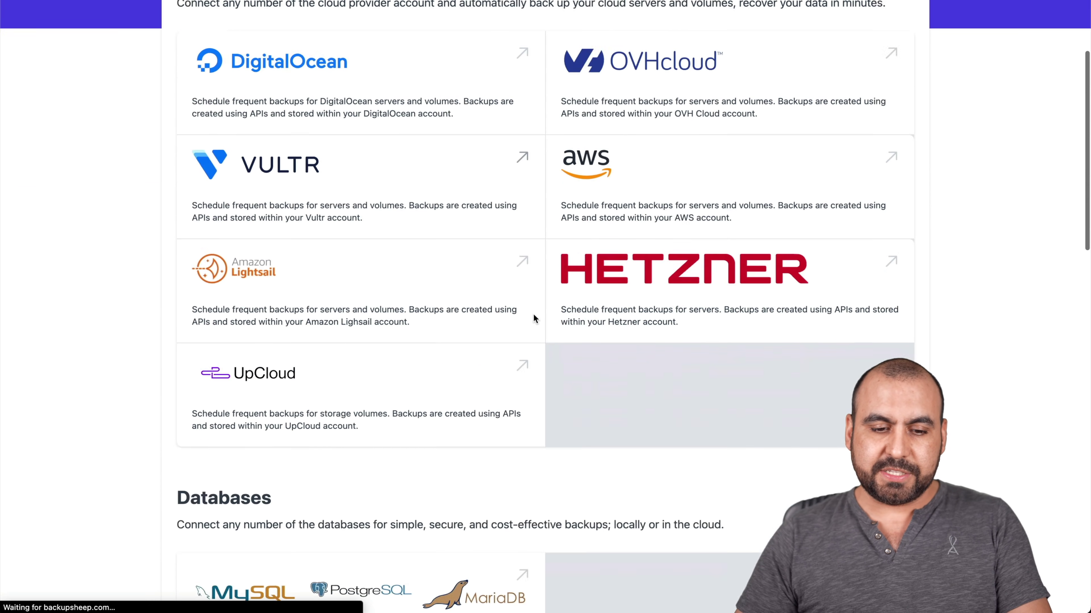
click(556, 247)
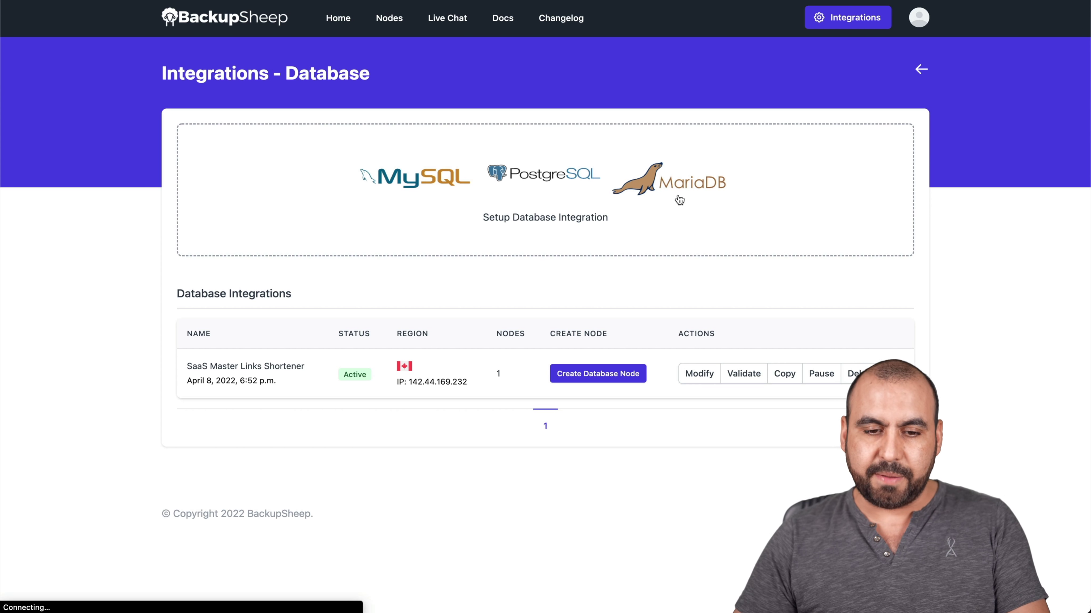
click(574, 163)
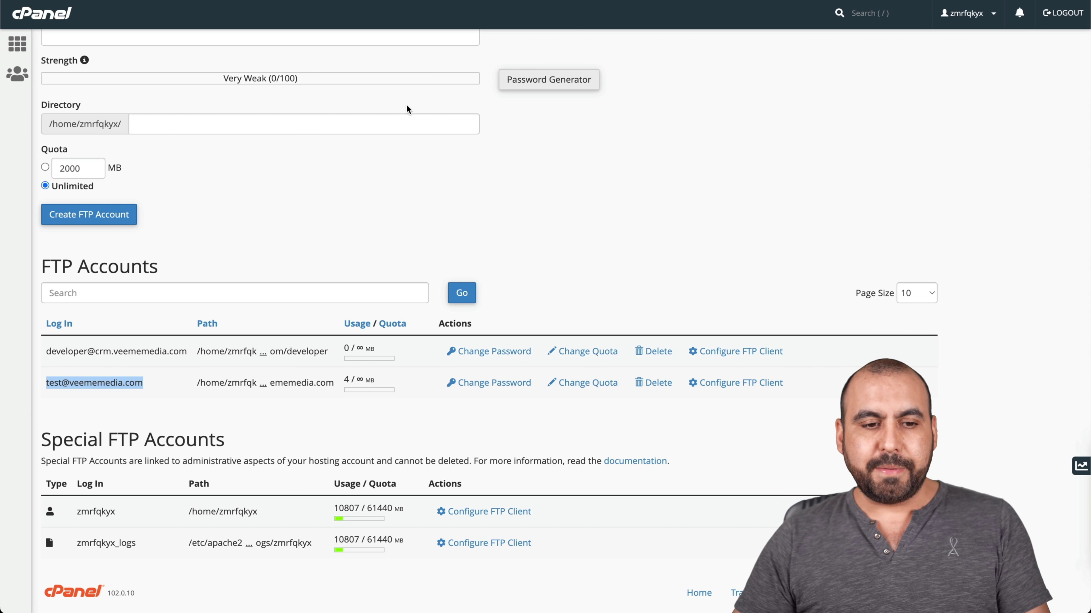
Step: Return to the cPanel home dashboard, review its Databases tools, and start naming the database integration
scroll(548, 51, up, 5)
click(60, 15)
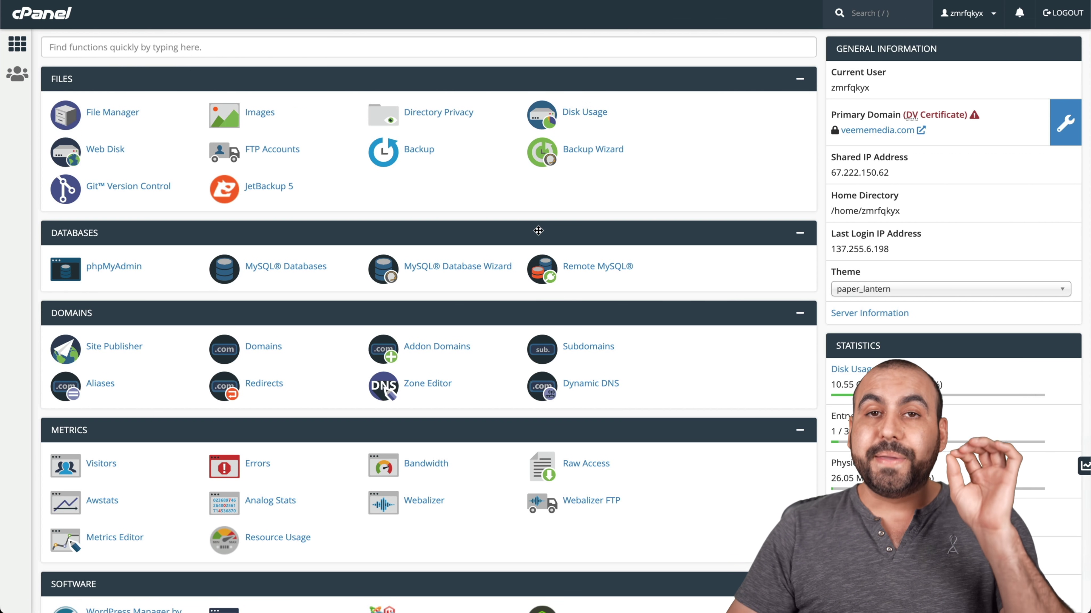
scroll(538, 231, down, 10)
scroll(537, 229, down, 9)
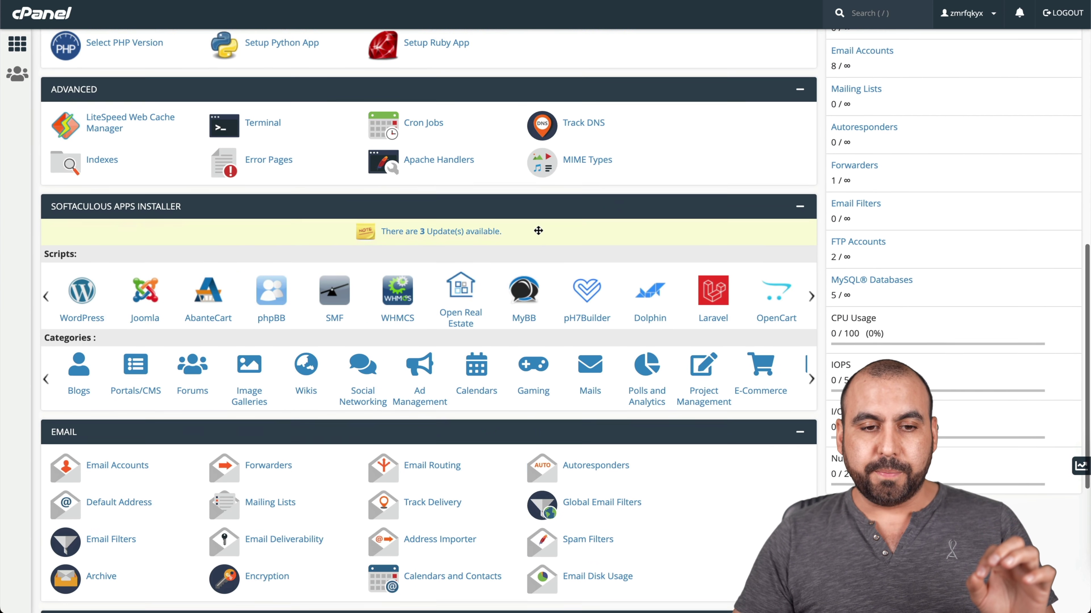
scroll(538, 229, up, 3)
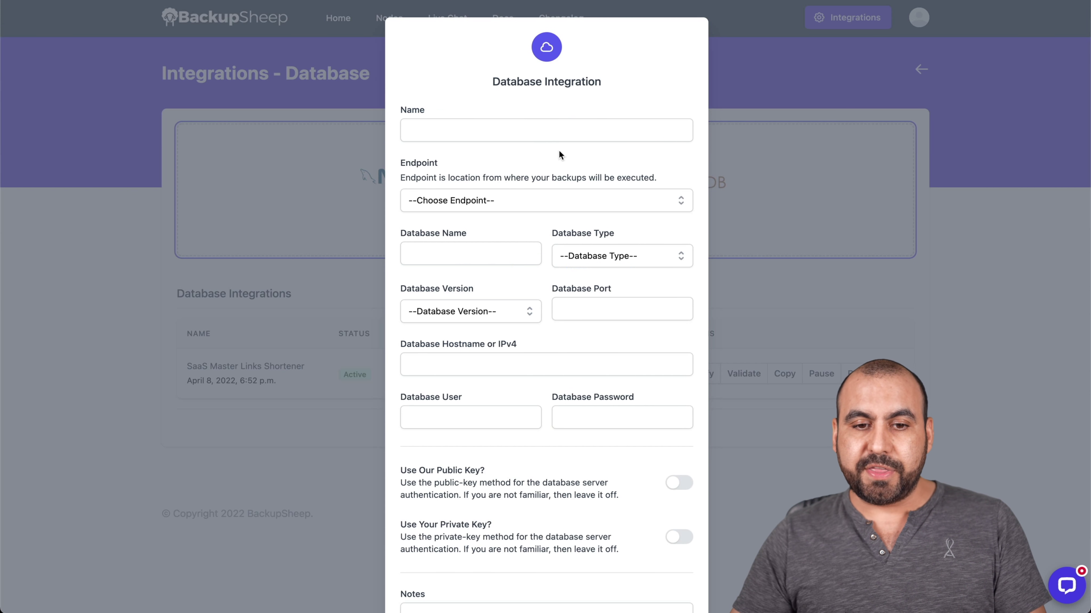
click(493, 135)
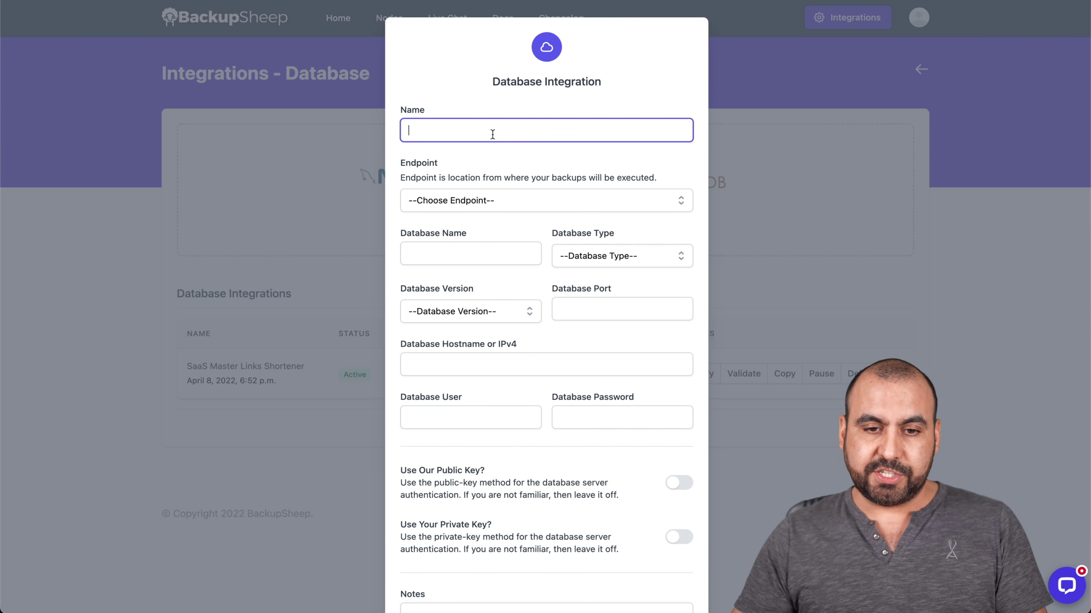
Step: Name the database integration test and set its endpoint to North America
text(test)
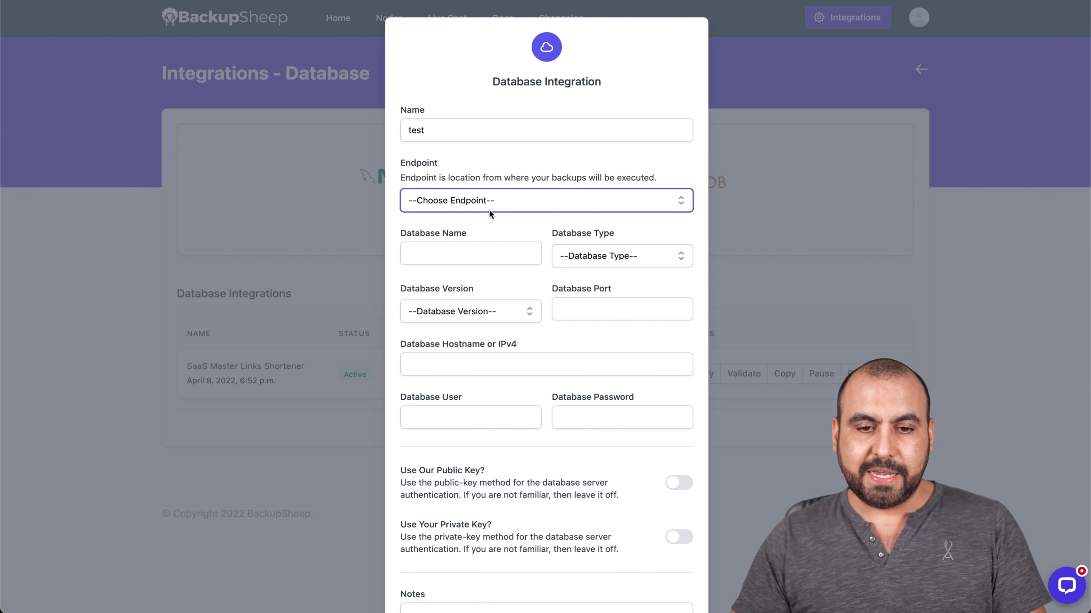
click(489, 211)
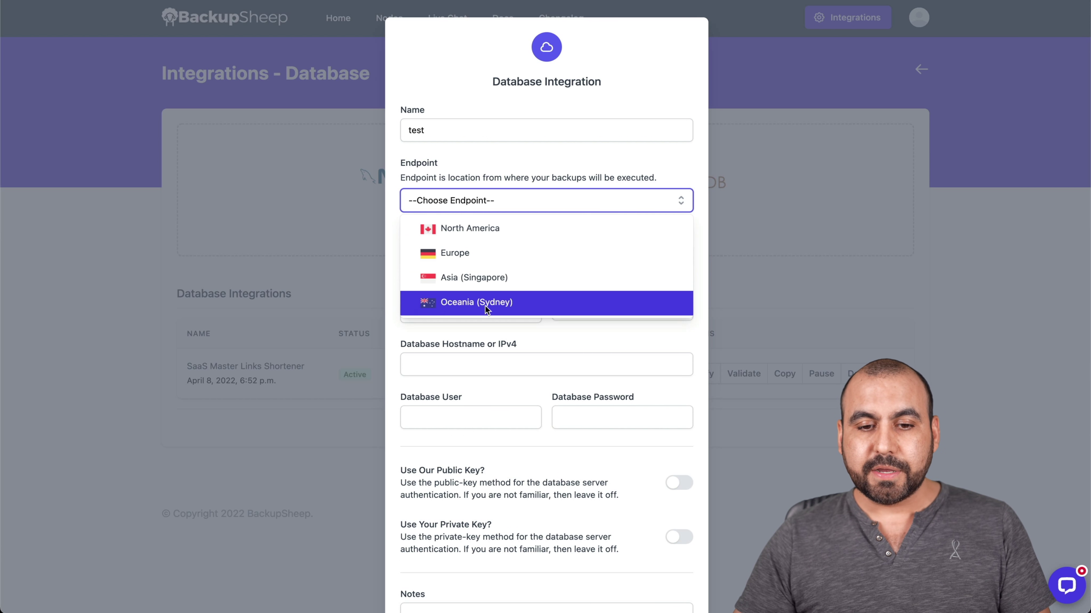
click(501, 232)
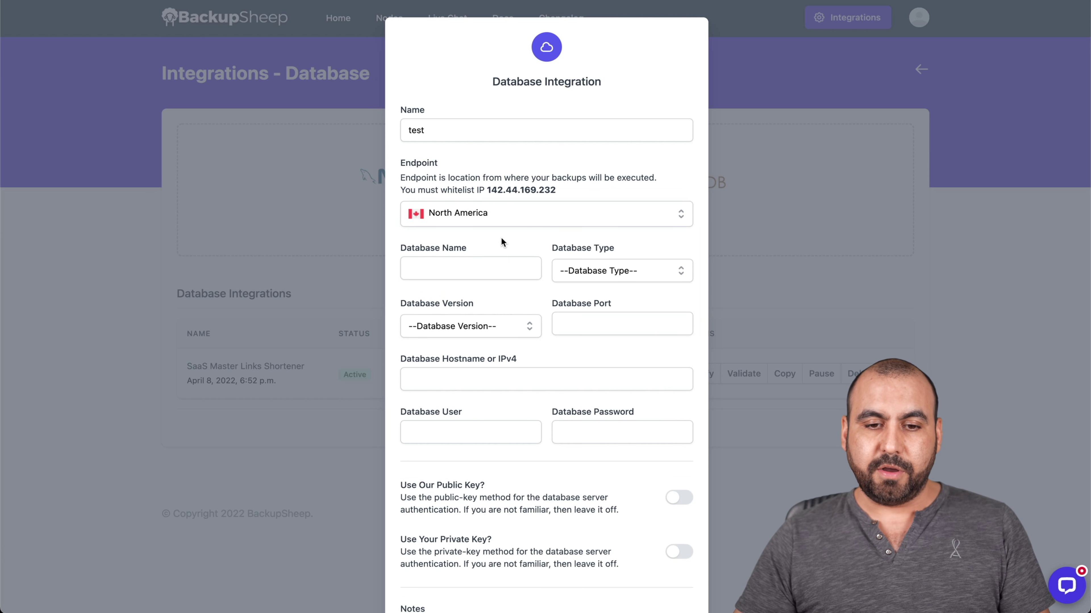
Step: Copy the whitelist IP 142.44.169.232 and go to cPanel's Remote MySQL settings
drag(487, 190, 557, 190)
key(ctrl+c)
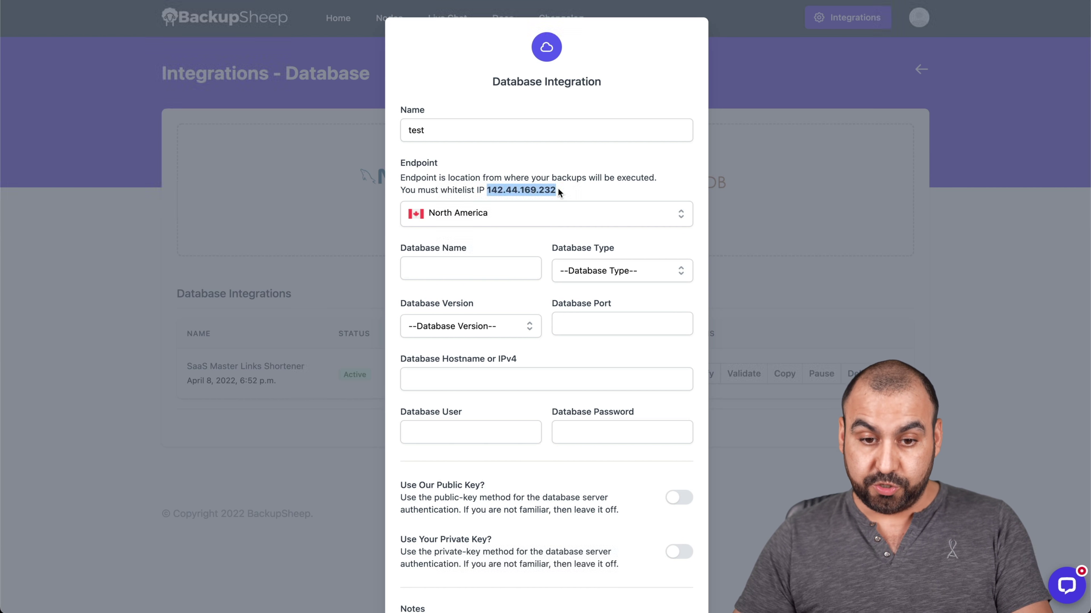
scroll(526, 283, down, 2)
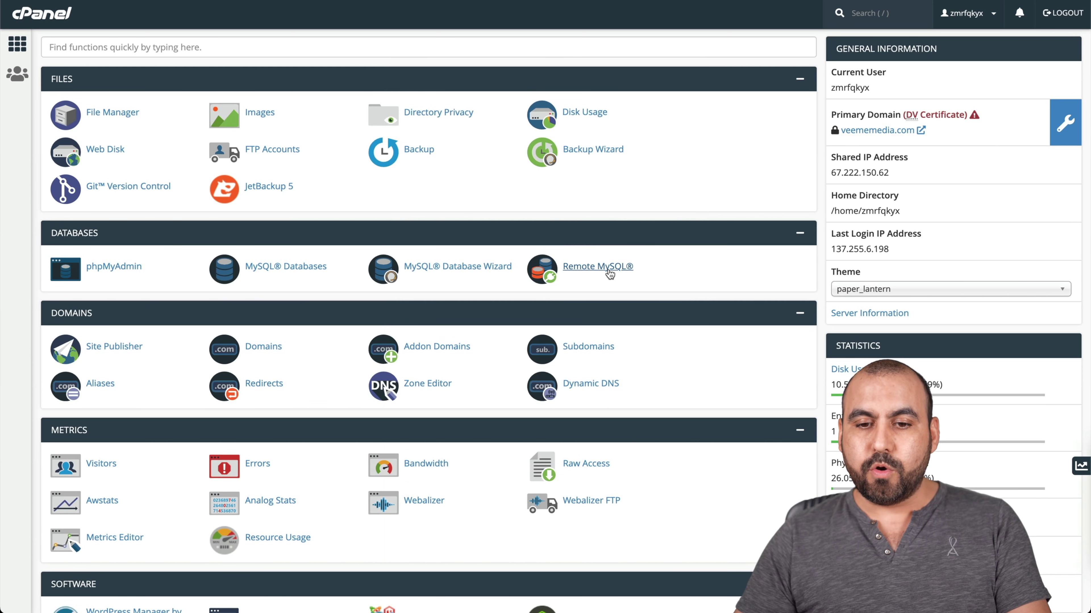
click(608, 271)
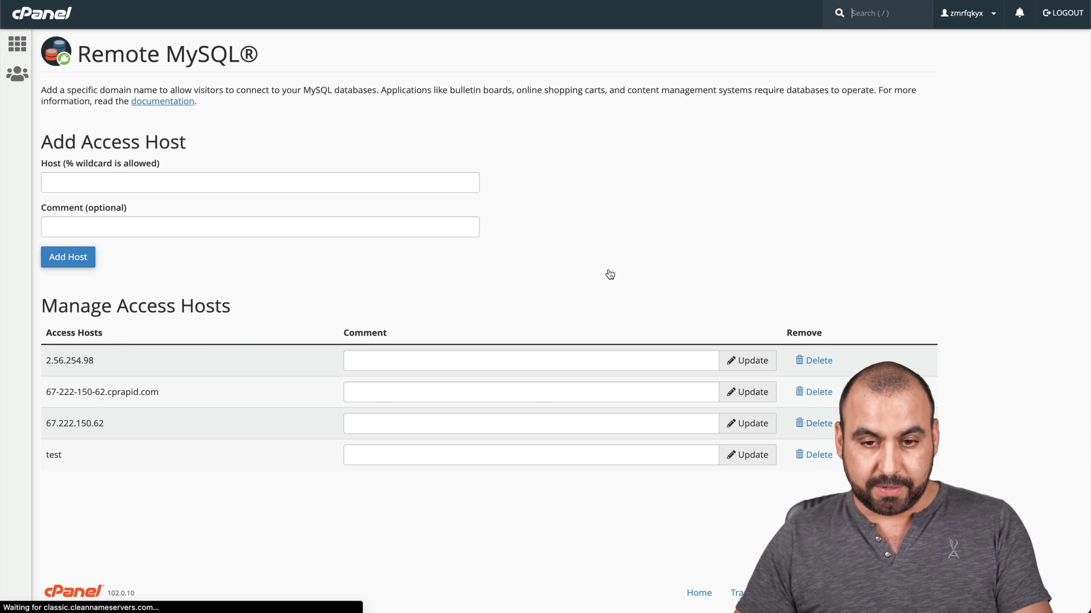
Step: Add 142.44.169.232 as a Remote MySQL access host and return to the hosts list
click(164, 178)
key(ctrl+v)
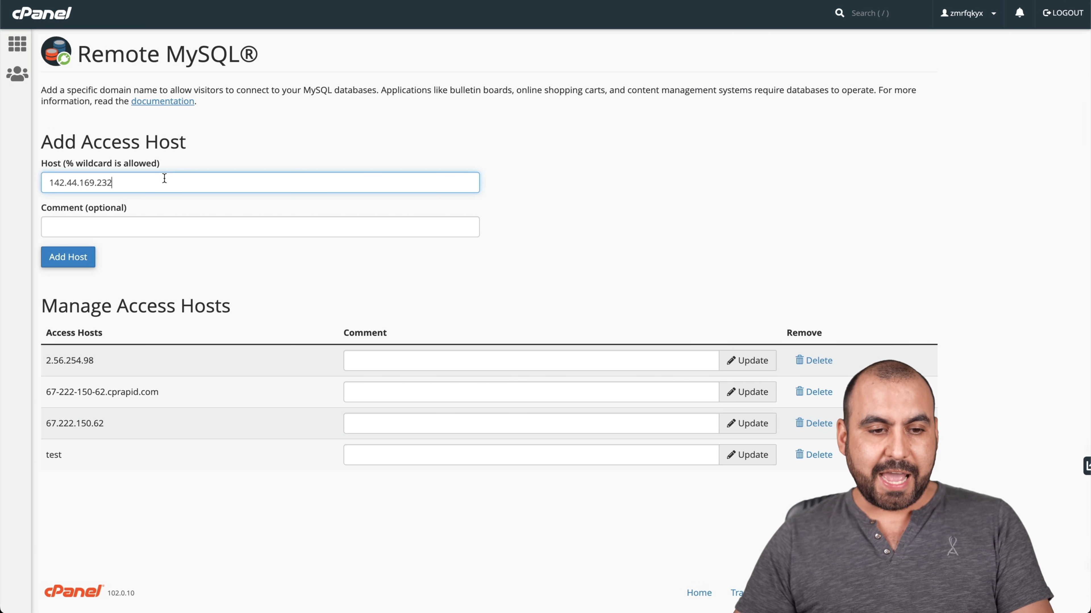
click(68, 257)
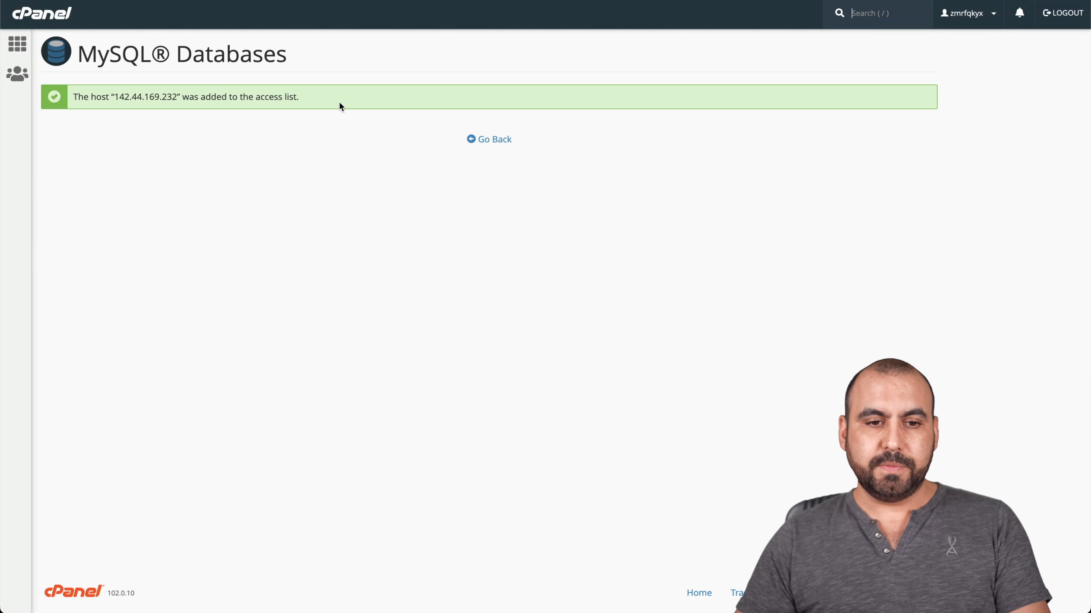
click(494, 140)
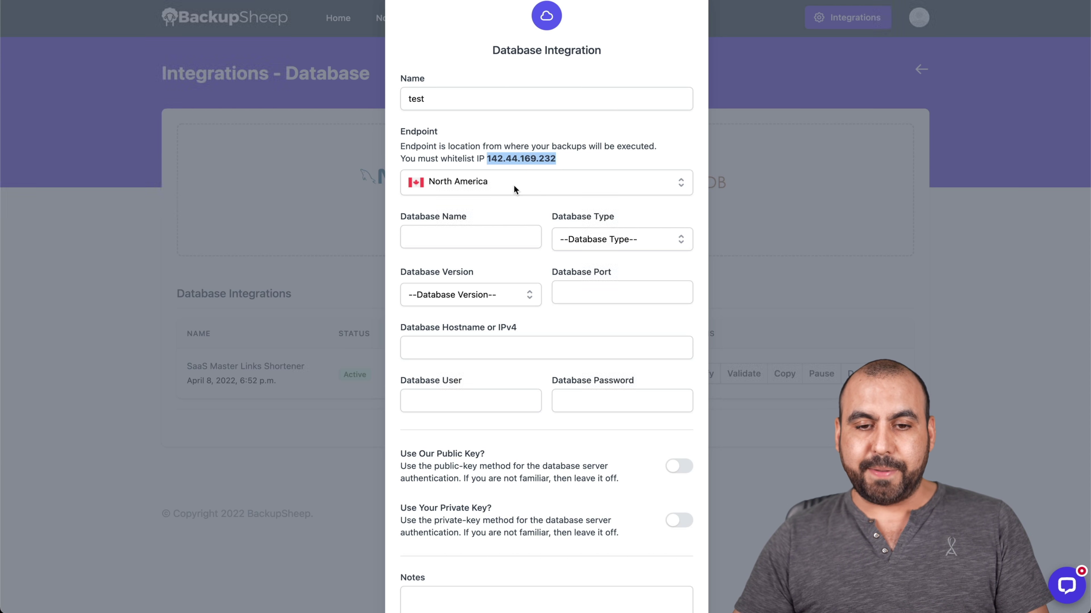
click(514, 185)
click(495, 230)
click(496, 185)
click(474, 260)
click(504, 188)
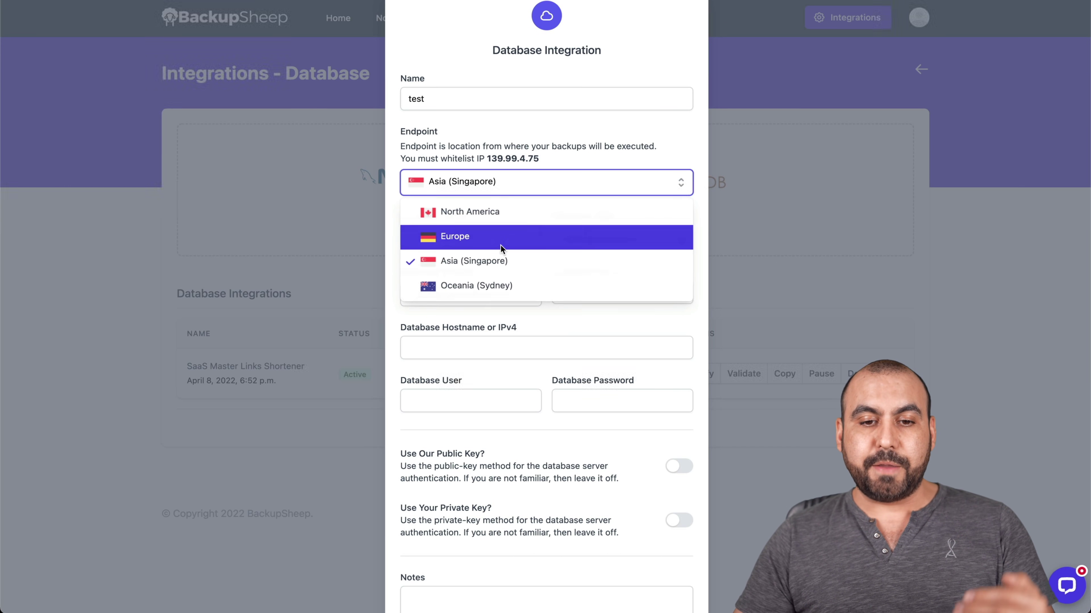
click(510, 287)
click(490, 193)
click(489, 213)
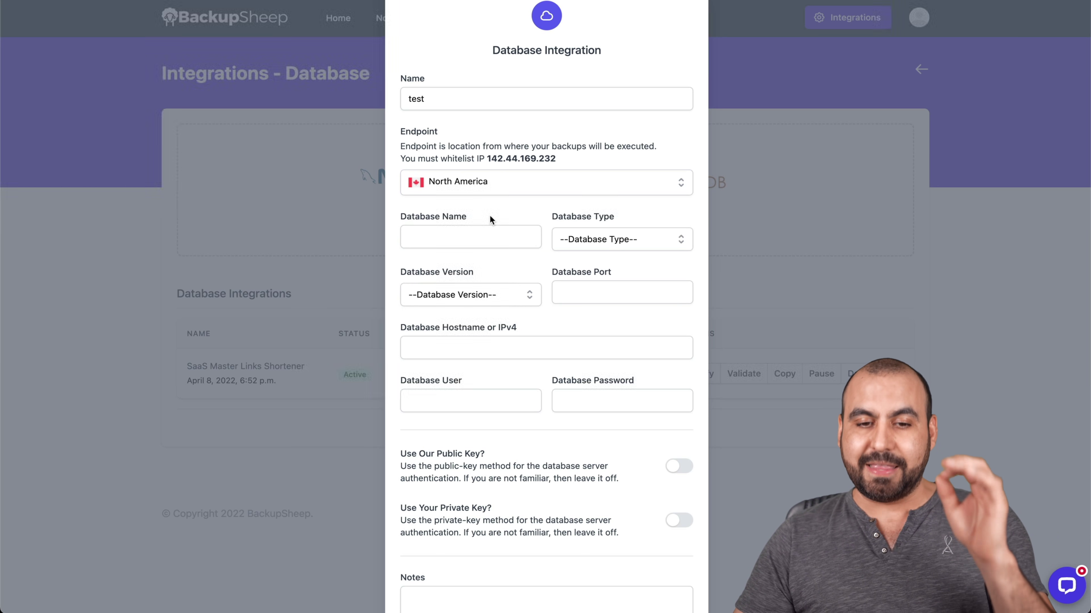
scroll(490, 216, down, 2)
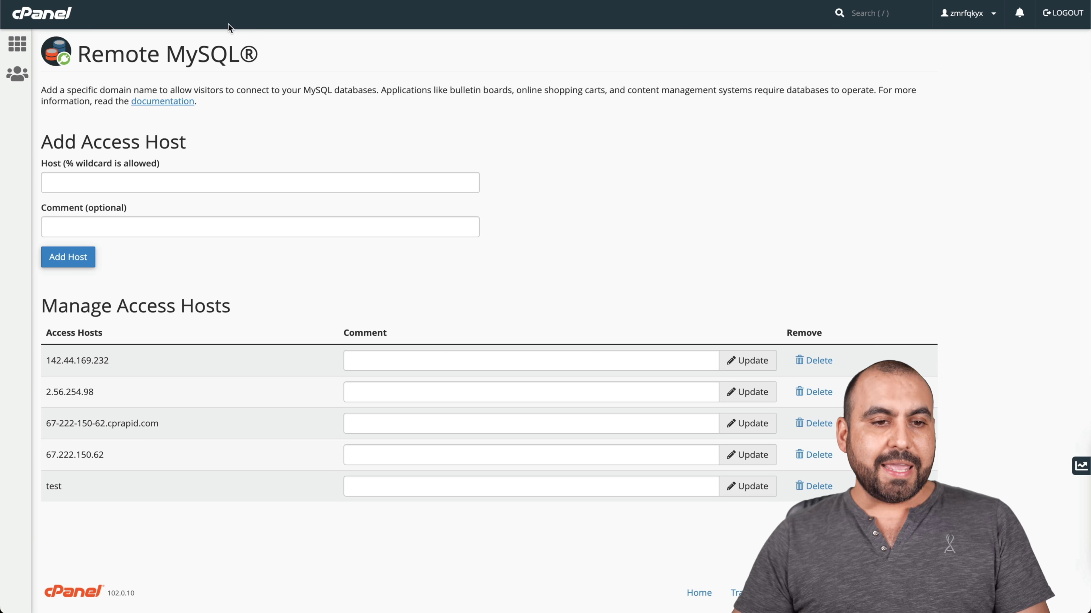
Step: Open cPanel's MySQL Databases page showing zmrfqkyx_crm, zmrfqkyx_test and the WordPress databases
click(54, 15)
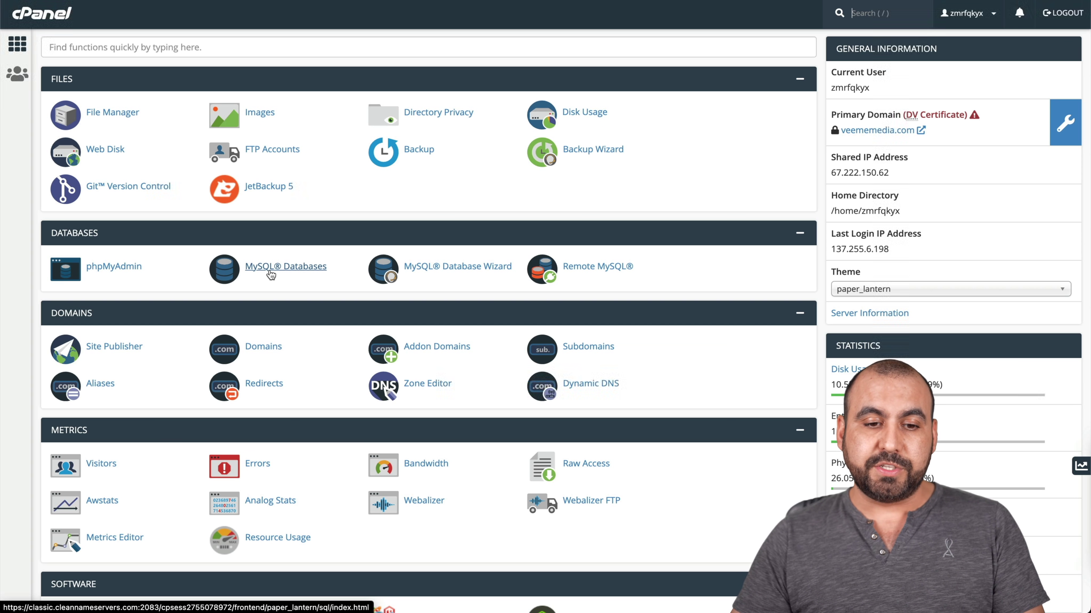
click(288, 269)
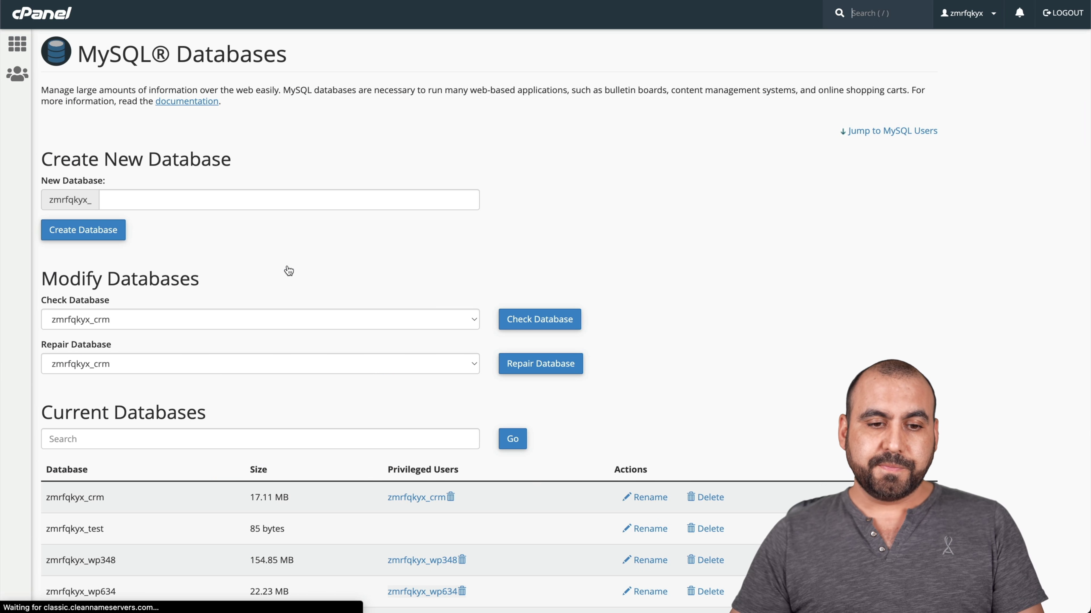
scroll(196, 486, down, 2)
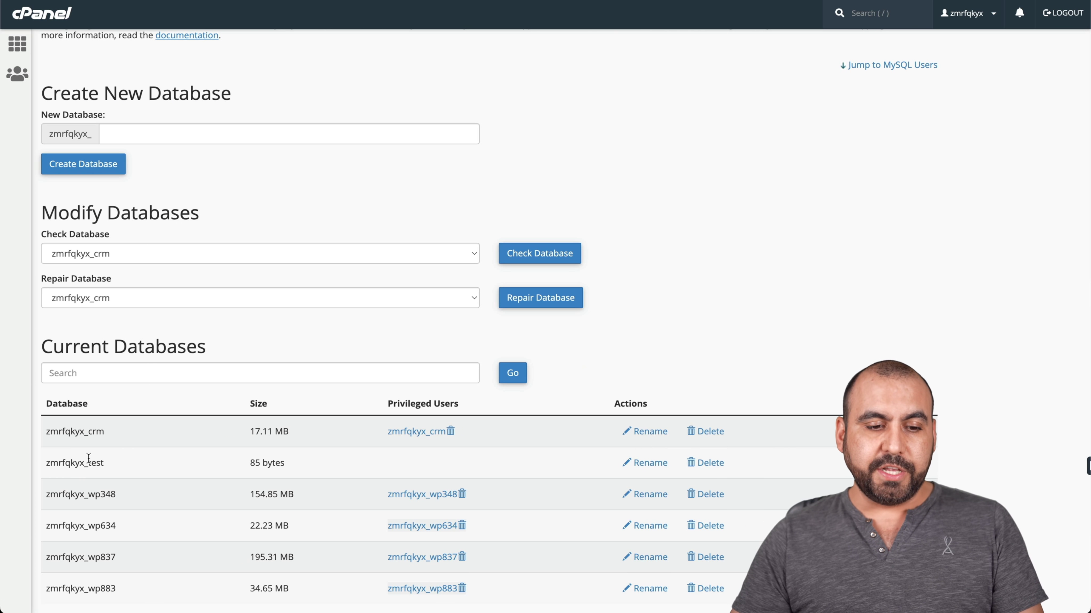
scroll(98, 441, up, 2)
Step: Start the MySQL Database Wizard with the database name test
key(alt+Left)
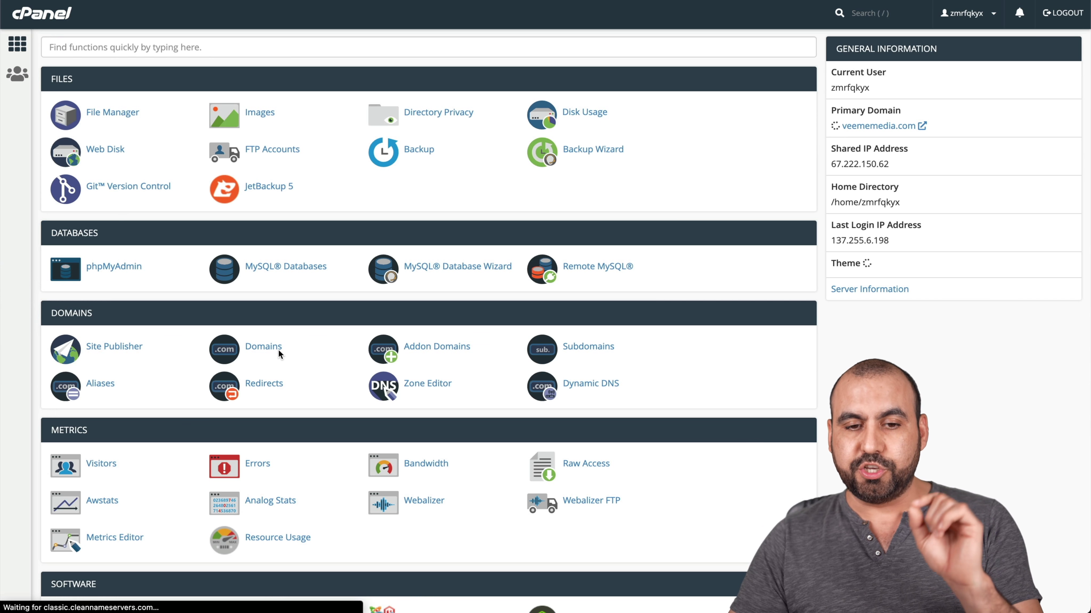
click(463, 267)
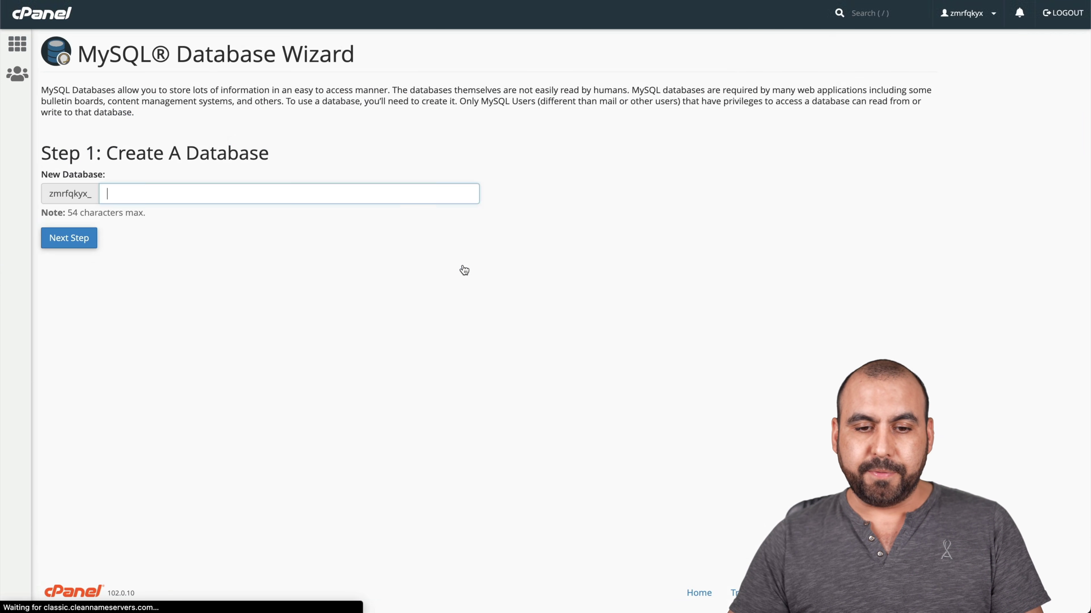
text(test)
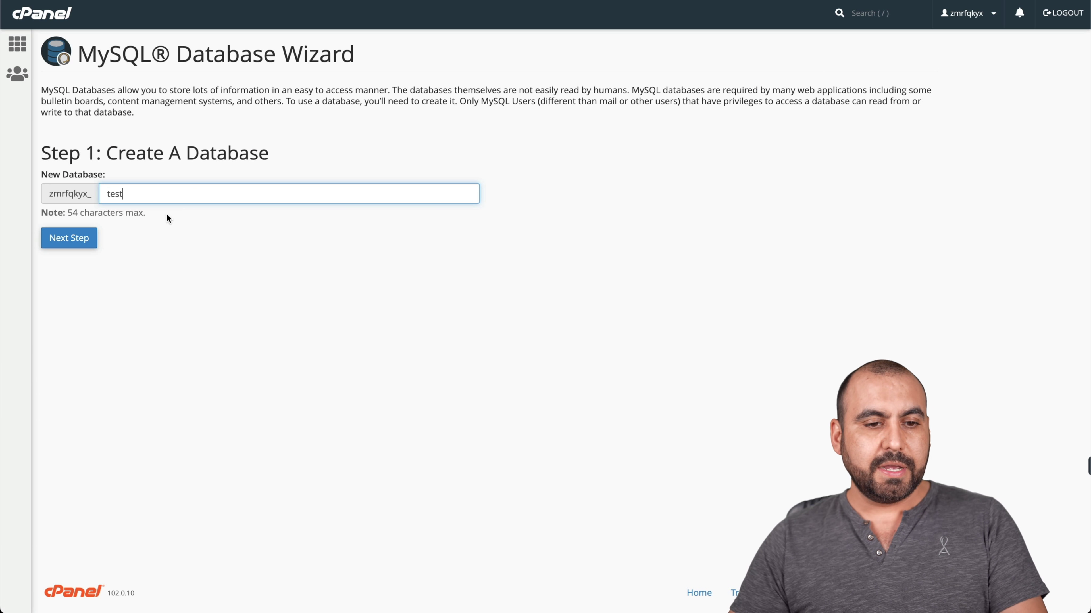
click(80, 239)
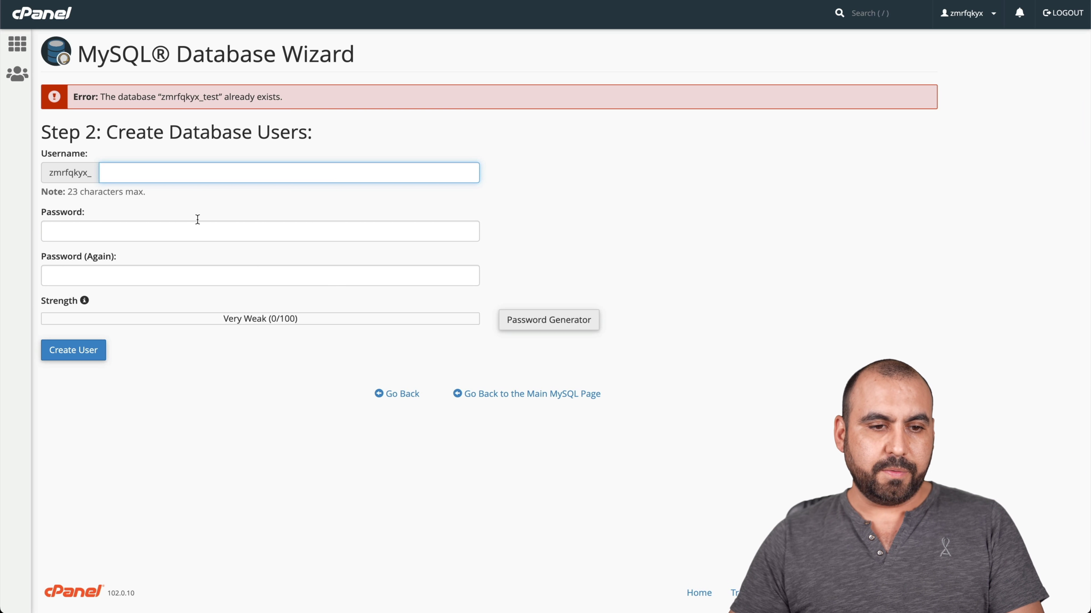
Step: Create MySQL user test1 with a password and grant it ALL PRIVILEGES on the test database
text(test1)
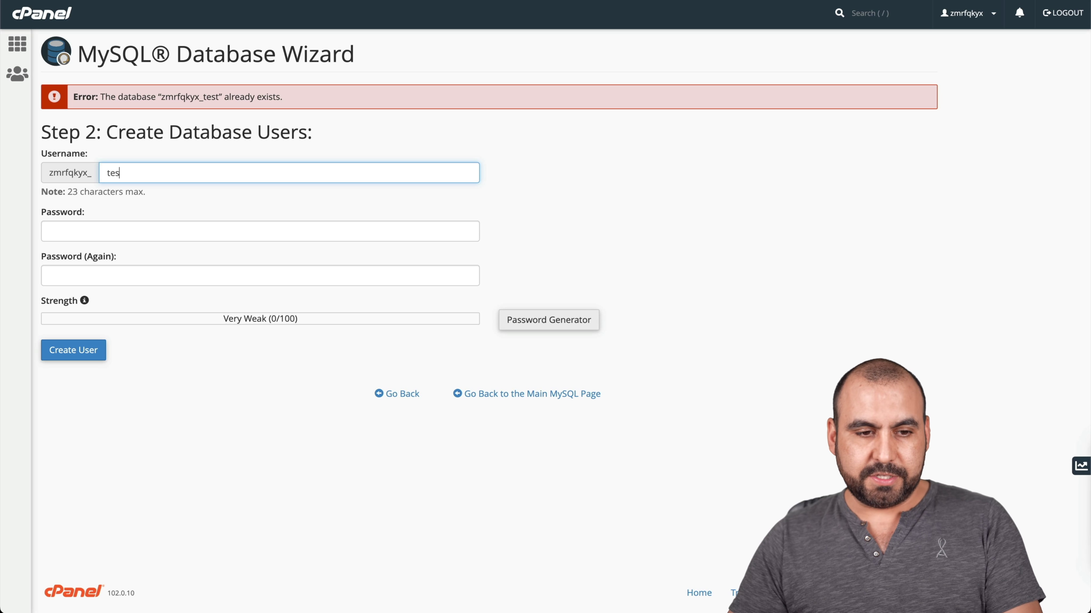
click(122, 231)
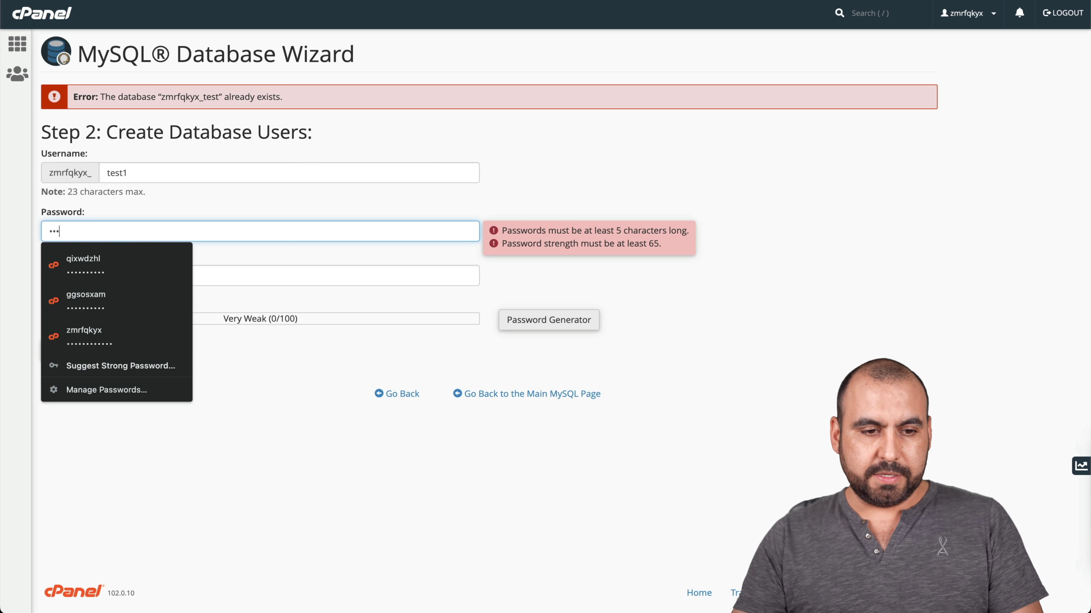
key(Tab)
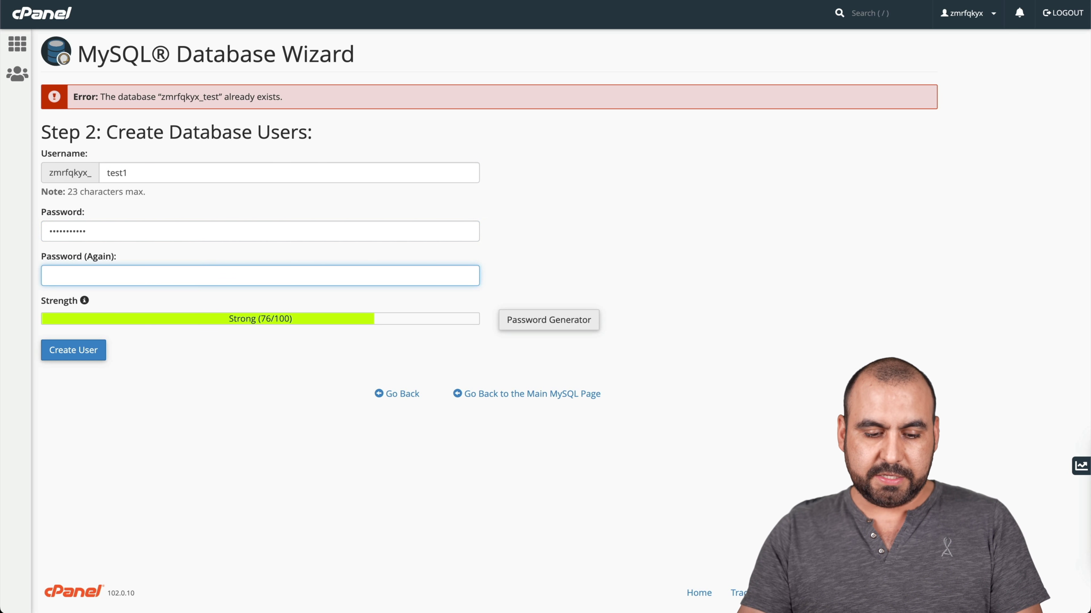
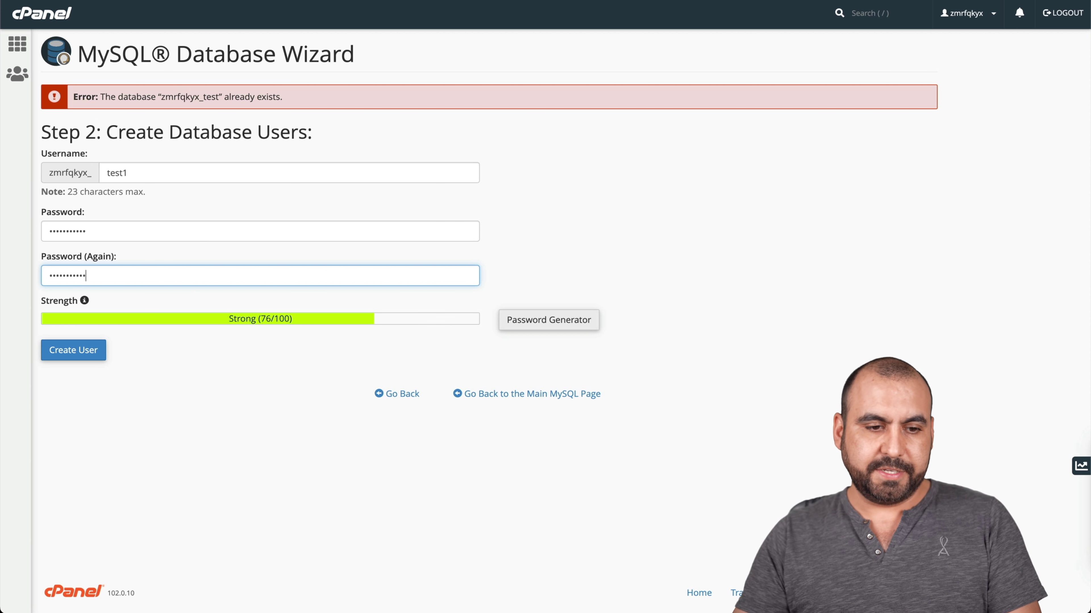
click(100, 352)
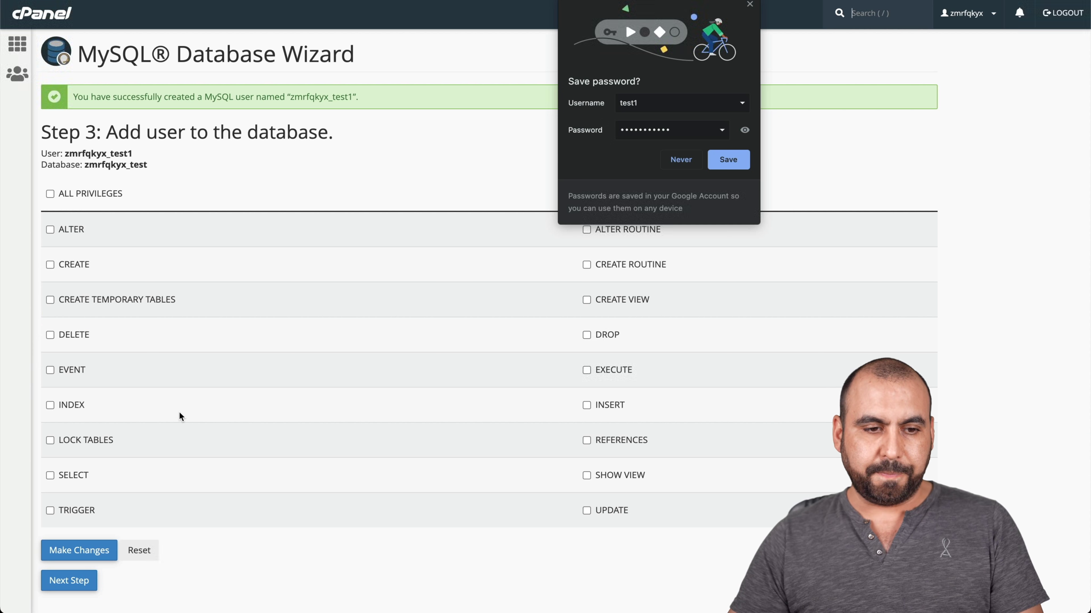
click(750, 4)
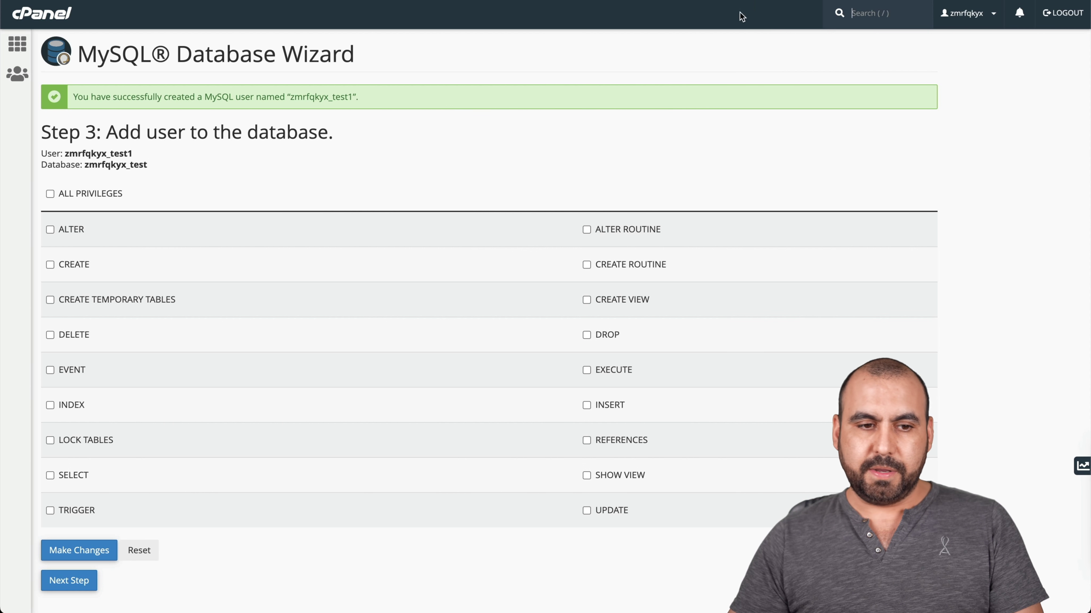
click(50, 194)
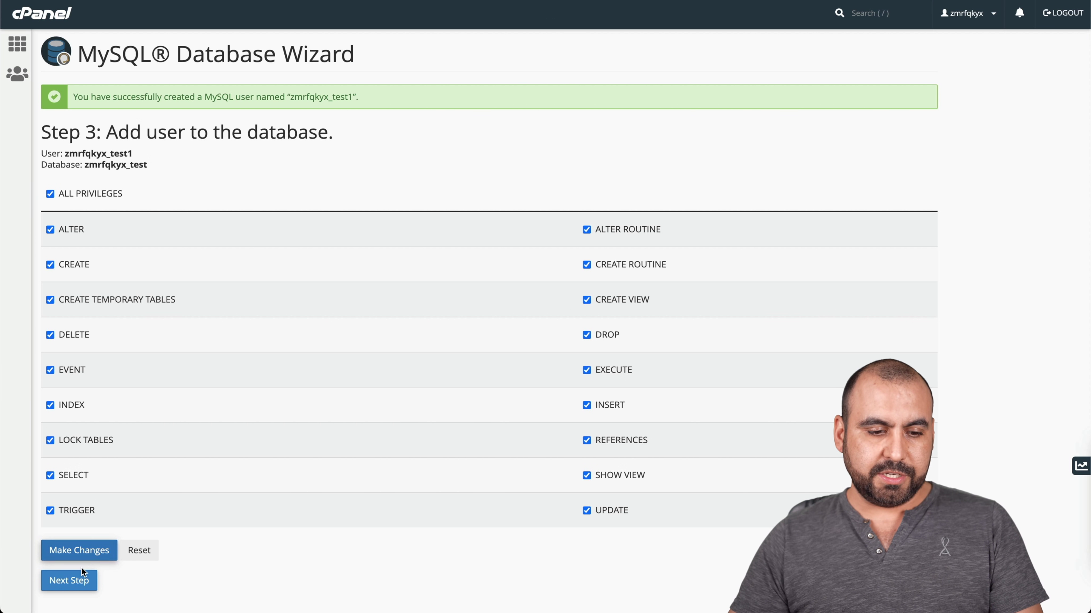
click(78, 583)
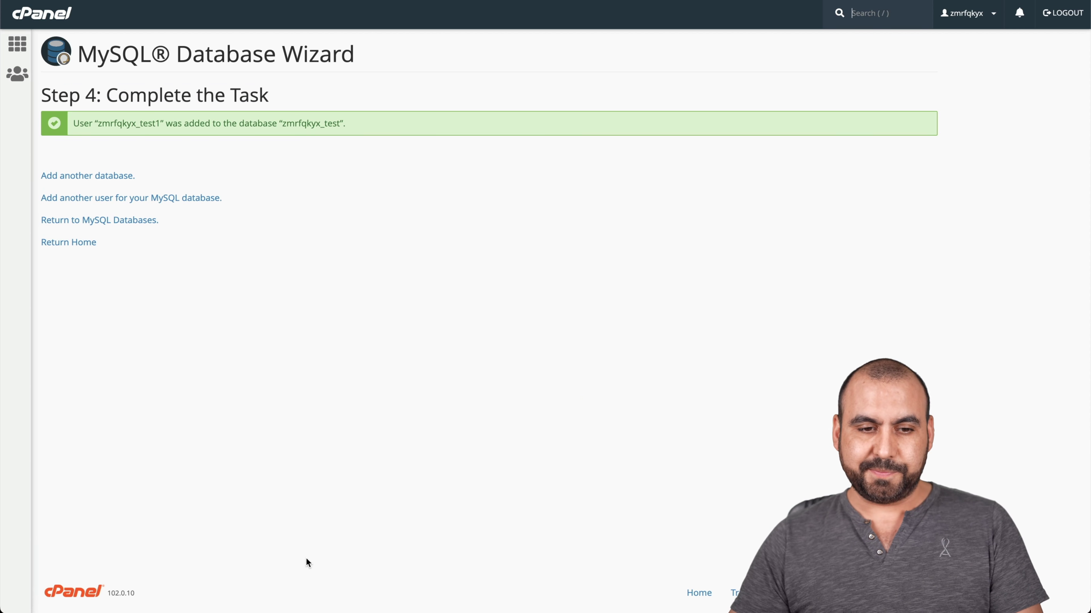
Step: Copy the database name from cPanel into the integration's database name field
drag(97, 124, 159, 125)
key(ctrl+c)
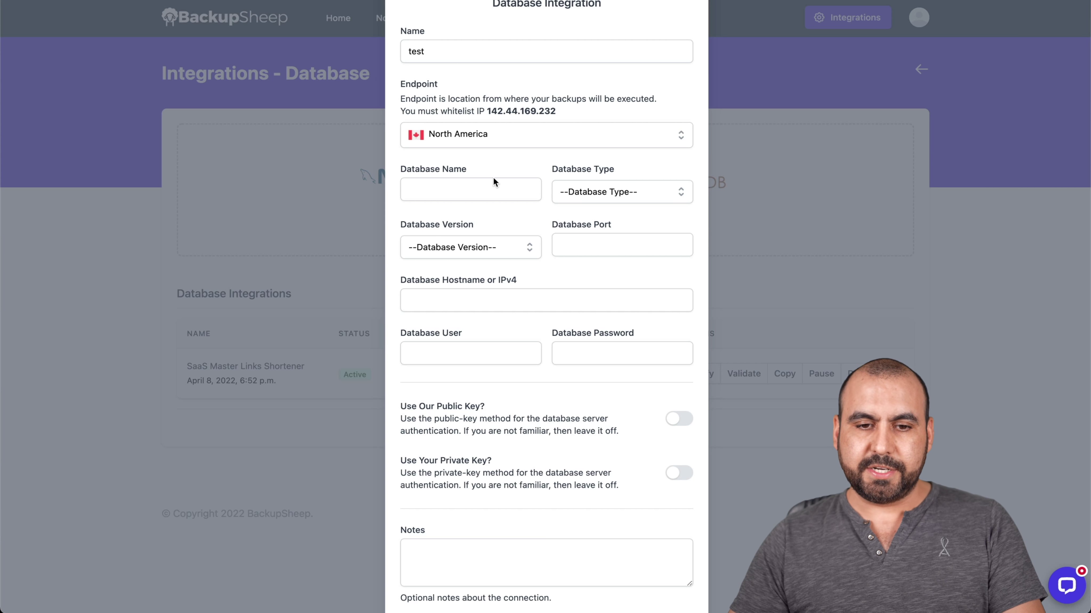
click(466, 189)
key(ctrl+v)
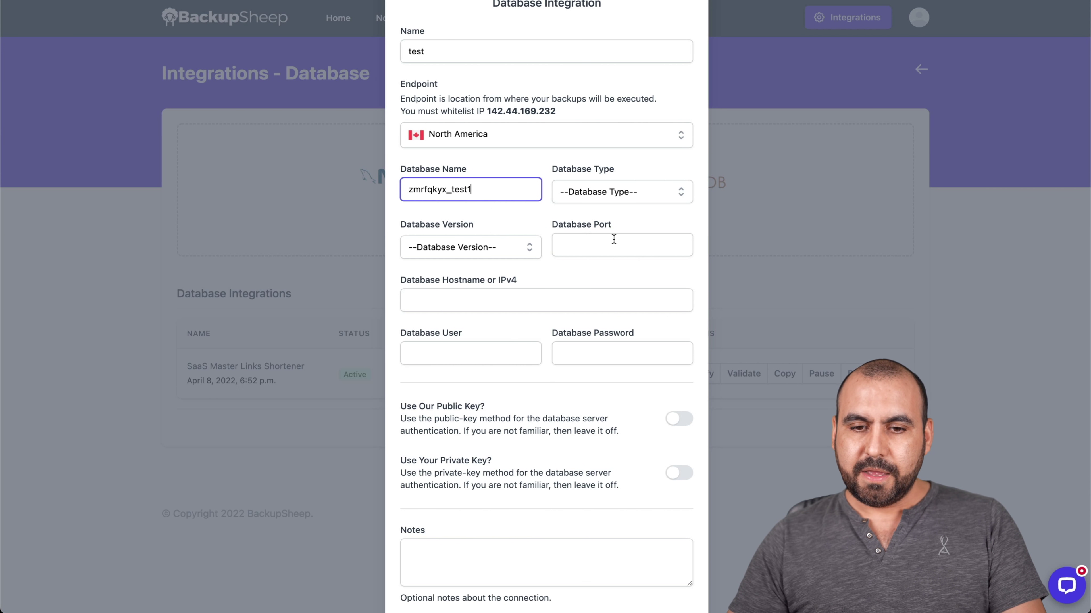
Step: Set the database type to MySQL, version 5.7, with port 3306
click(606, 192)
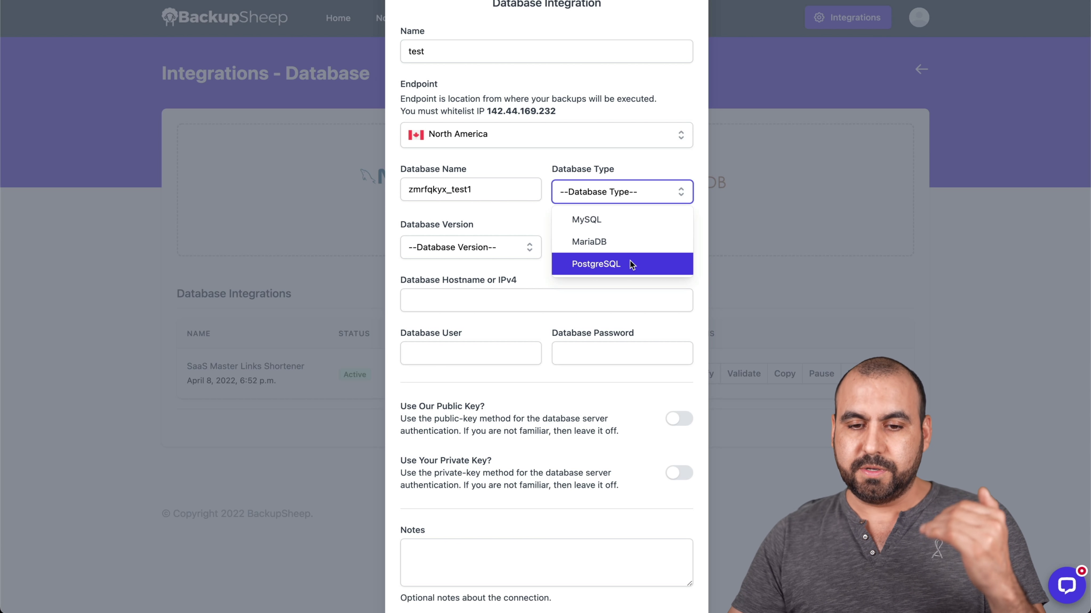
click(613, 217)
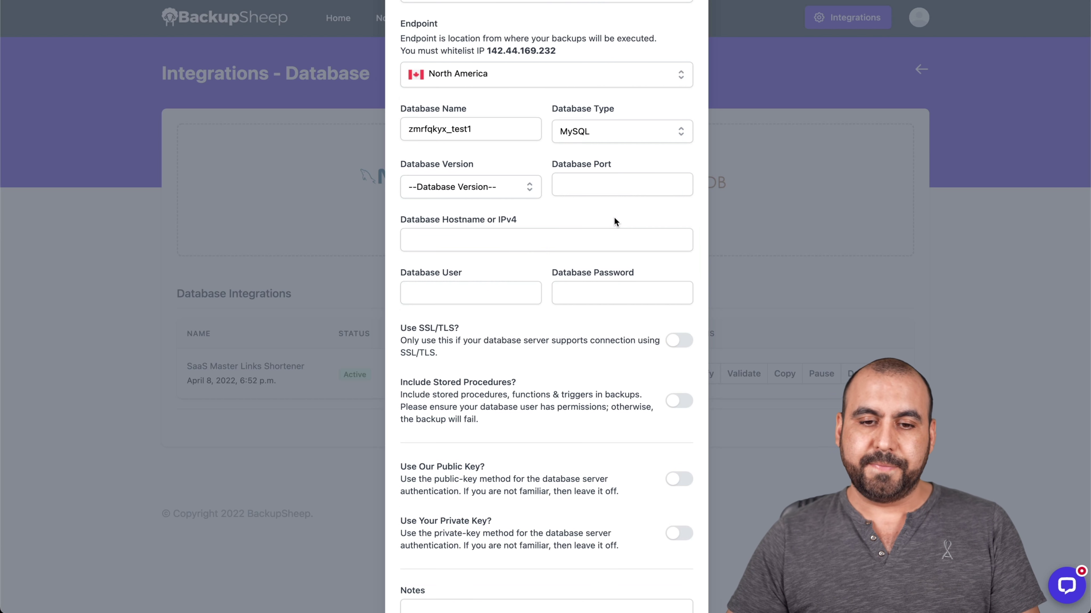
click(510, 186)
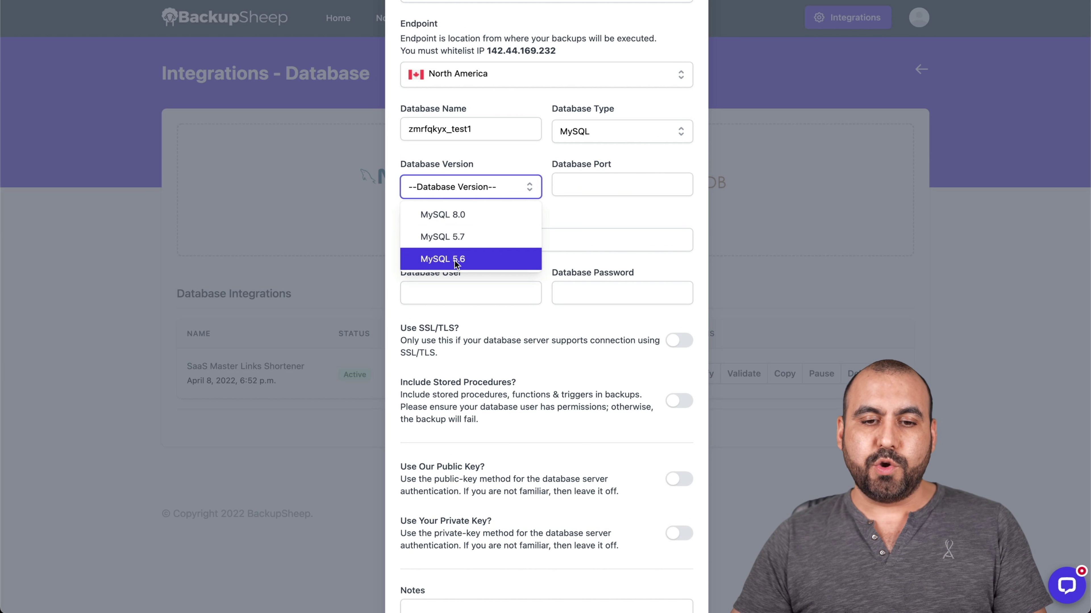
click(456, 242)
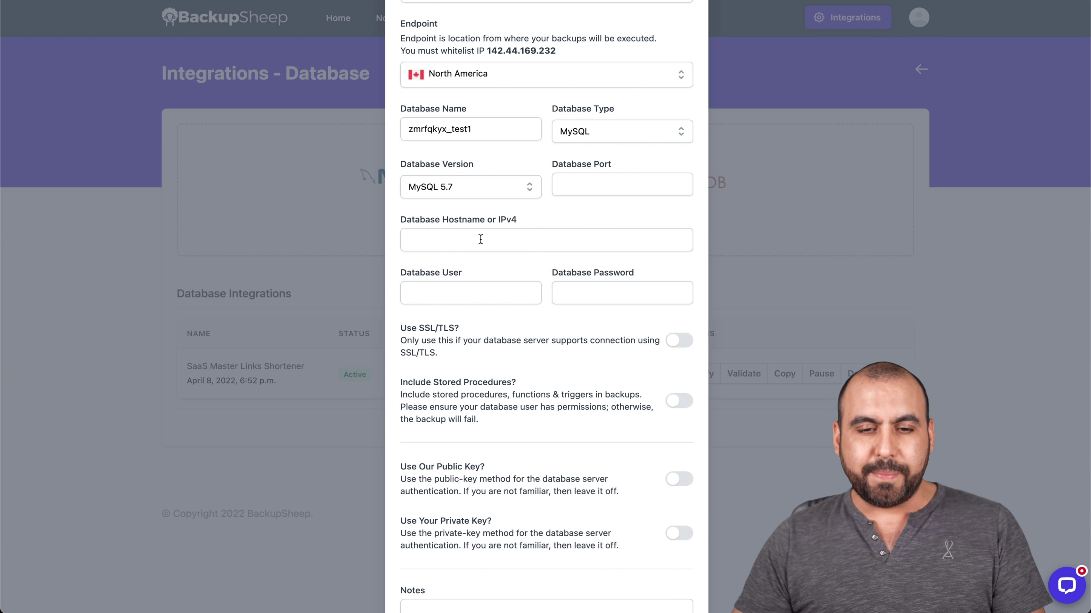
click(588, 187)
text(3306)
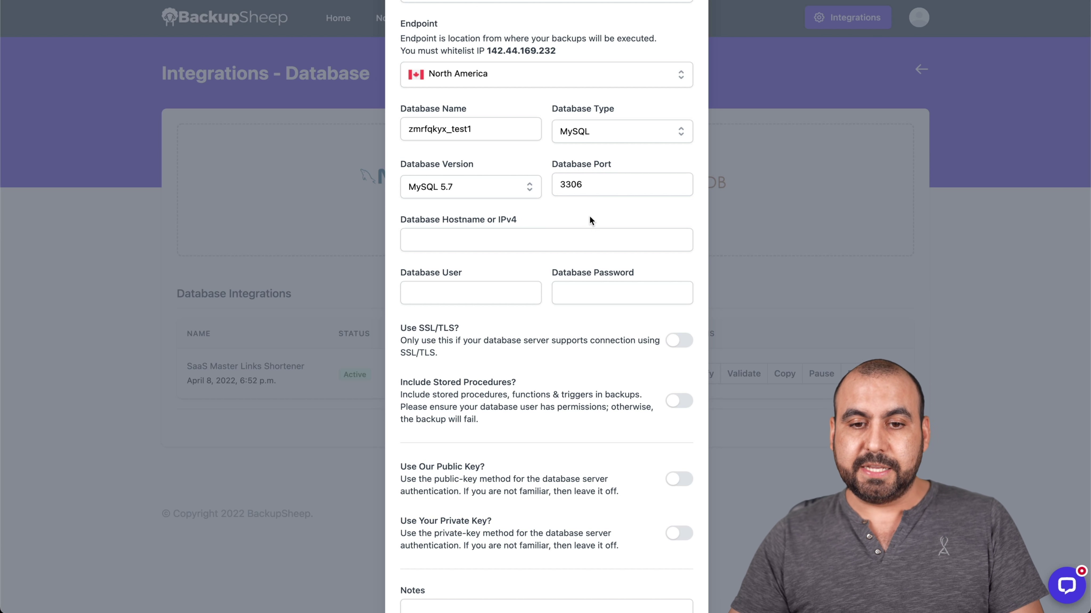
key(Tab)
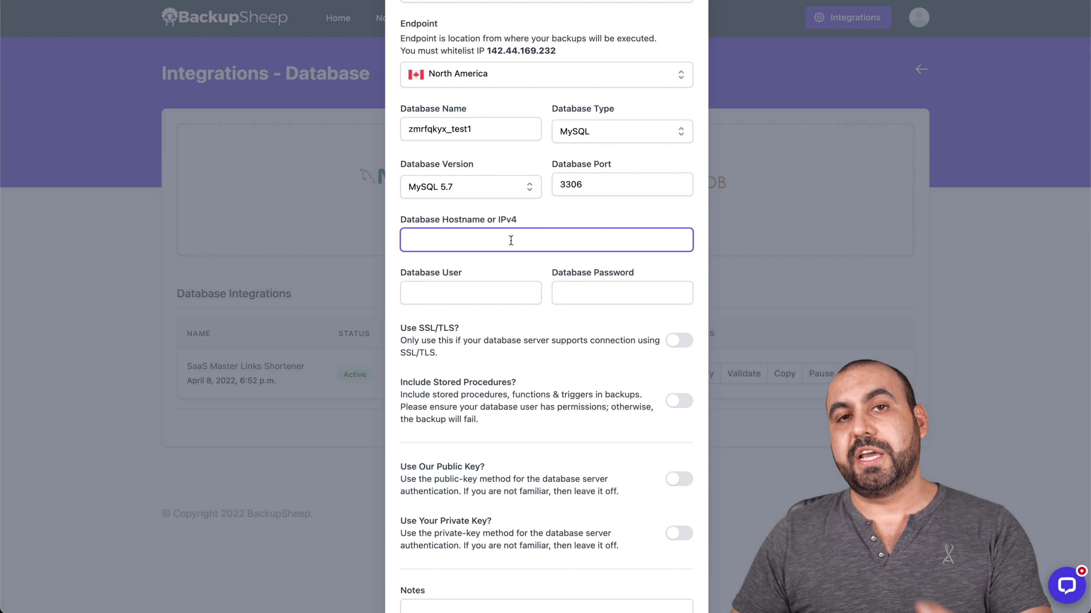
Step: Fill in the database user name and its password
click(489, 296)
key(ctrl+v)
click(592, 295)
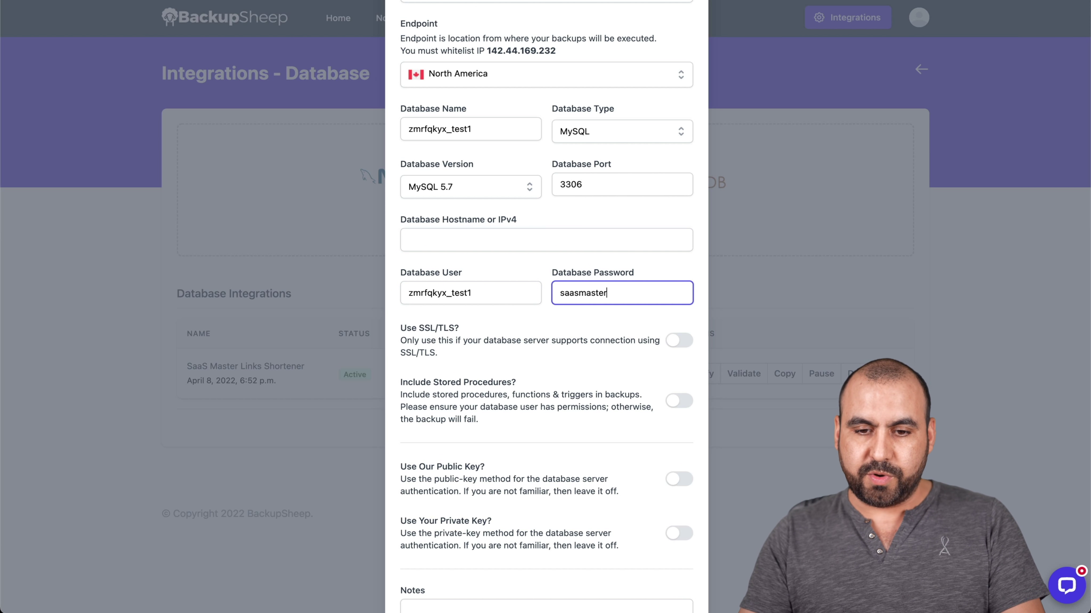
Step: Copy cPanel's shared IP 67.222.150.62 into Hostname and add the integration
click(524, 241)
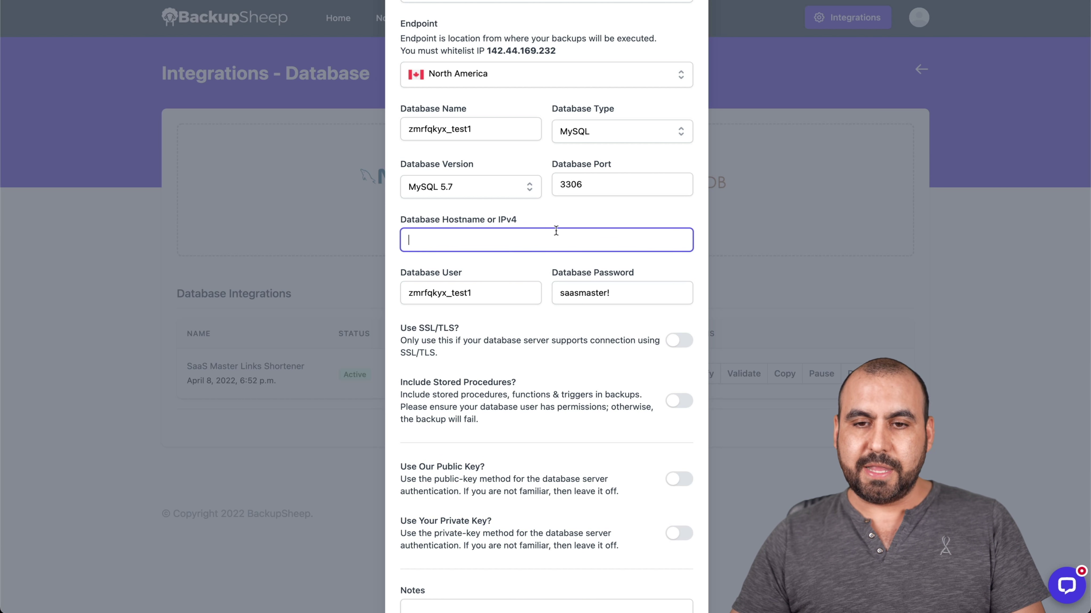
key(ctrl+Tab)
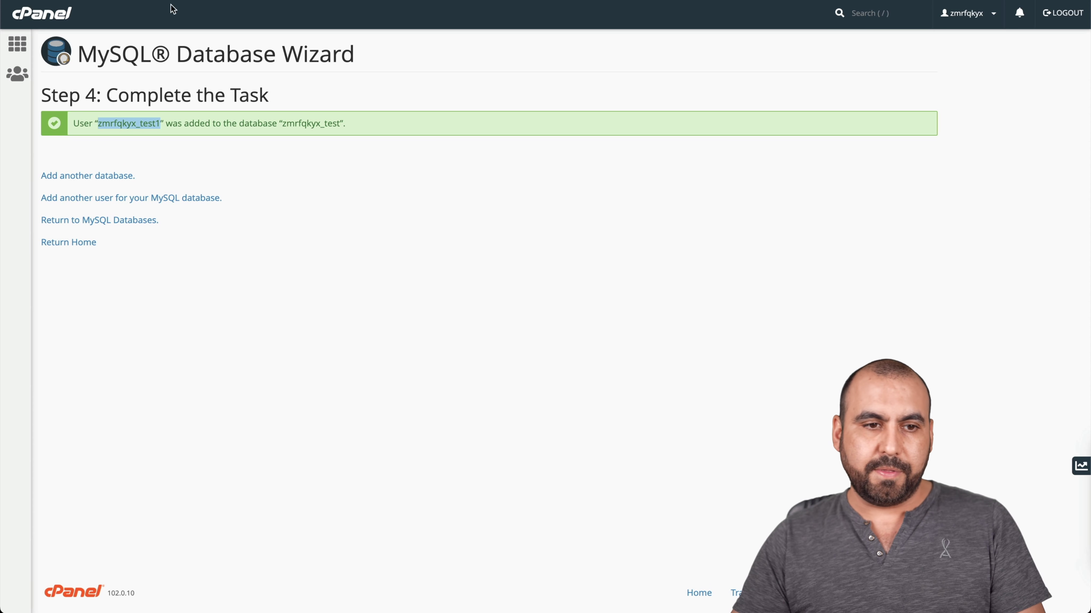
click(66, 16)
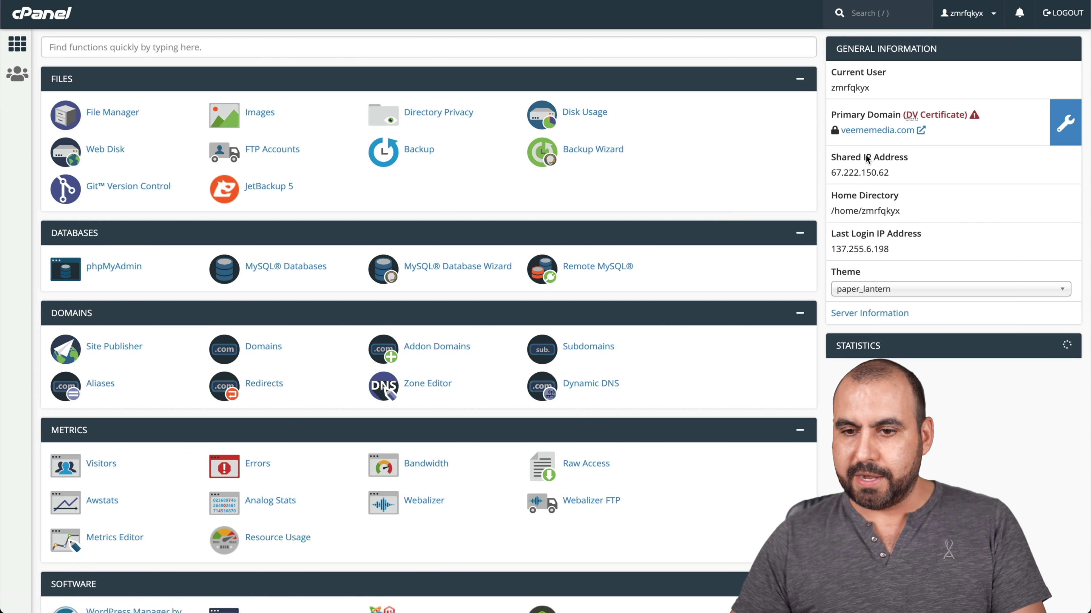
double_click(861, 168)
key(ctrl+c)
key(ctrl+shift+Tab)
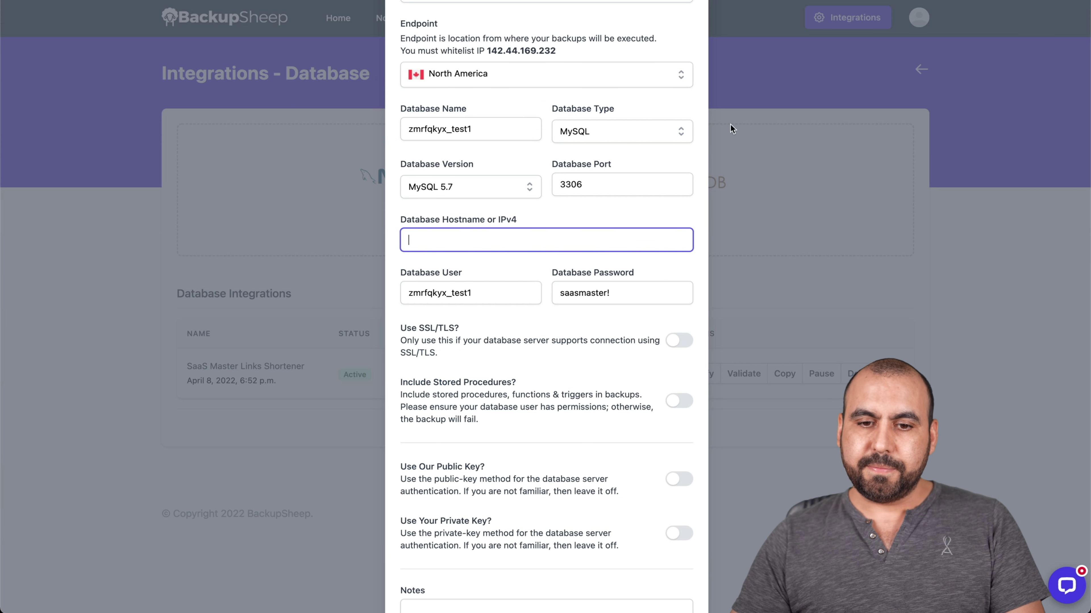
key(ctrl+v)
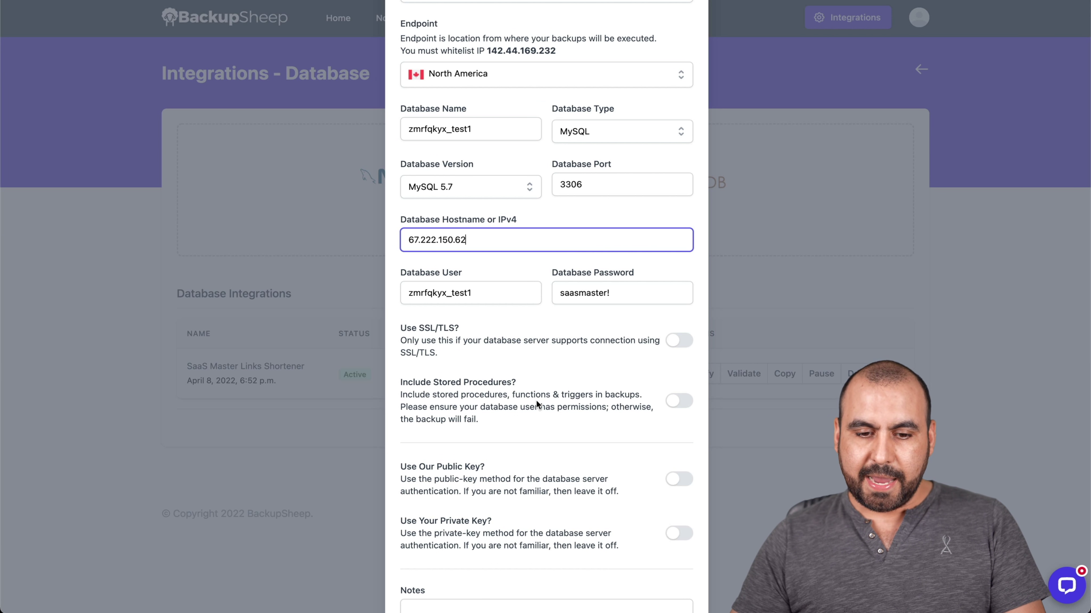
scroll(537, 414, down, 5)
click(631, 567)
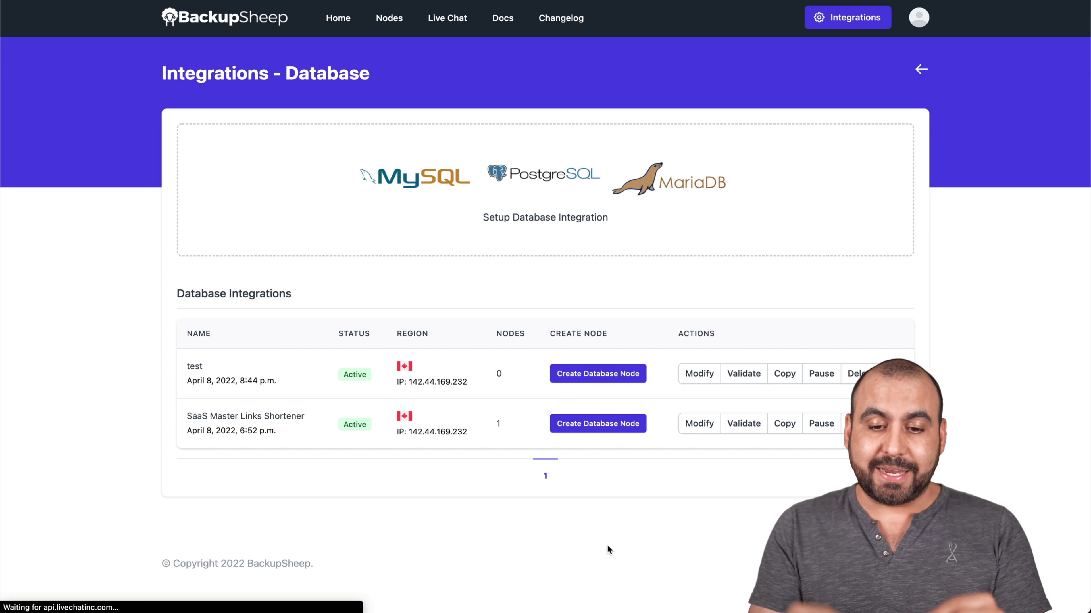
Step: Create a database node from the test integration's row
click(595, 374)
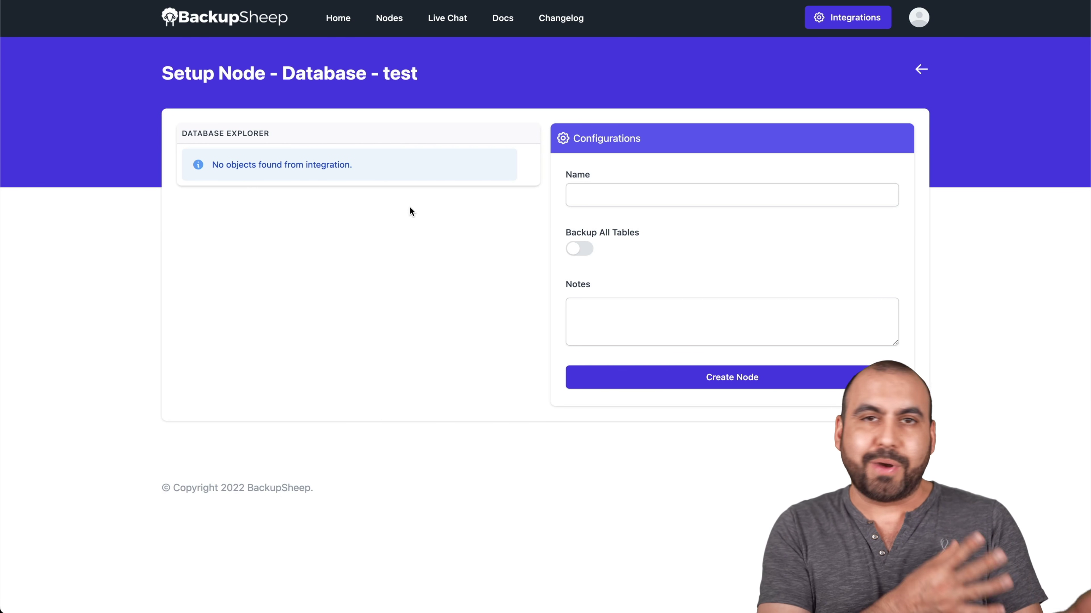
Step: Create node test with Backup All Tables enabled, then return to Integrations
click(579, 251)
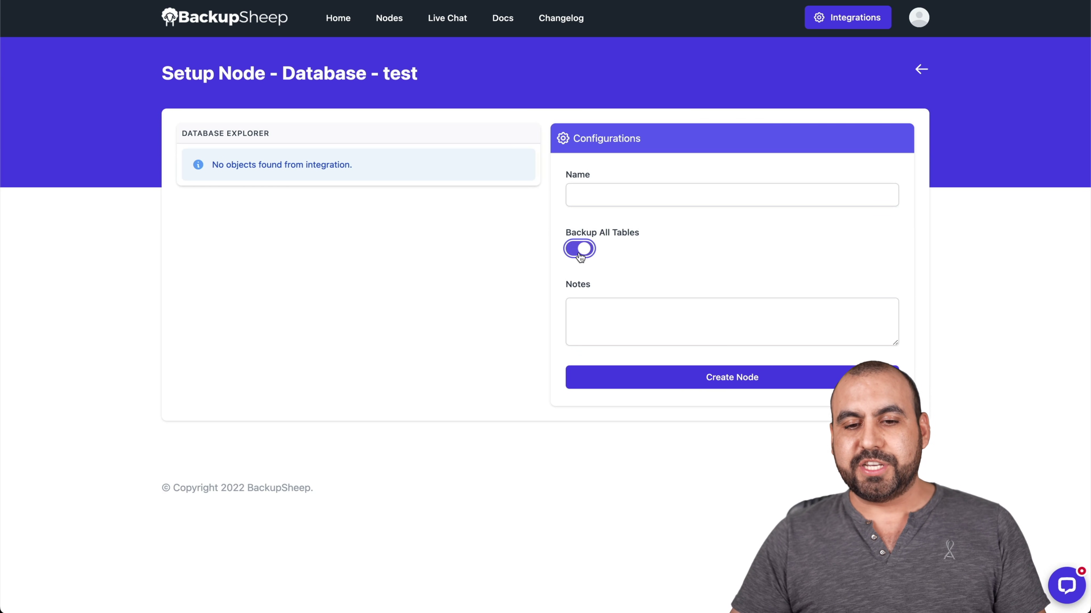
click(615, 196)
text(test)
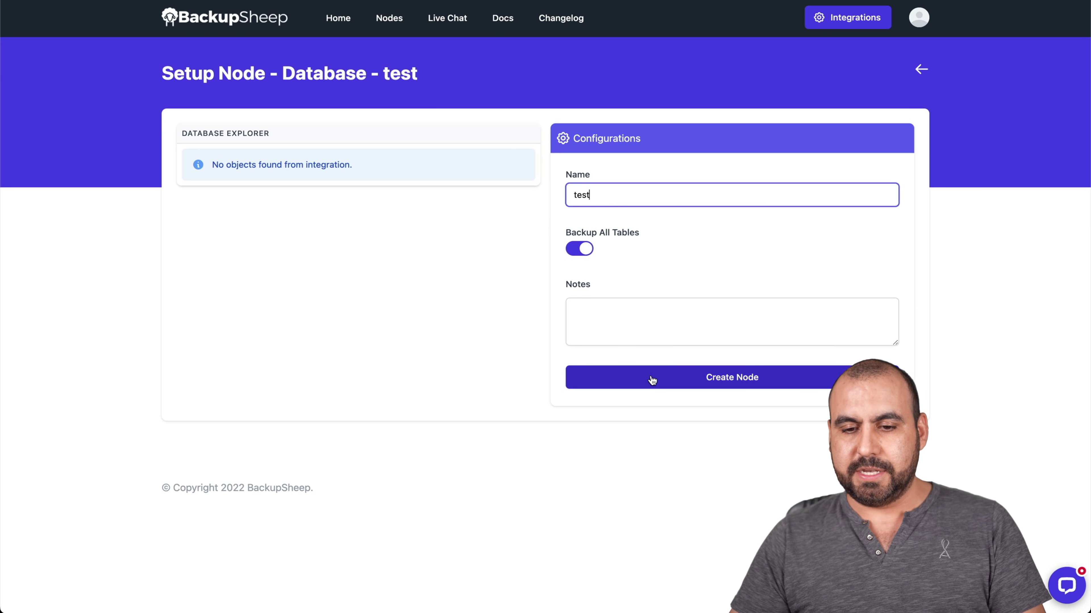
click(652, 378)
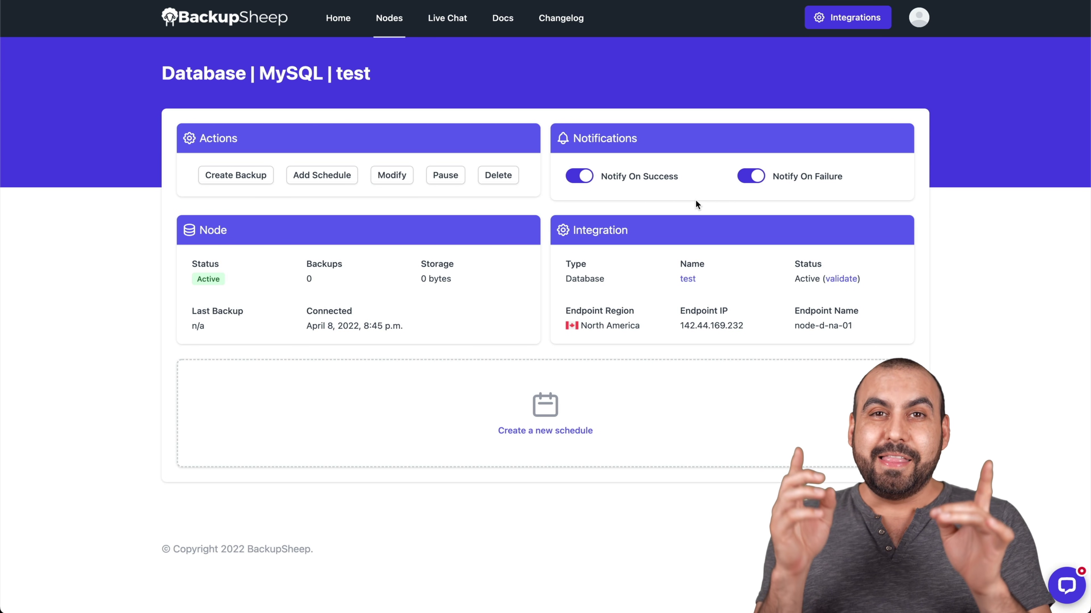
click(865, 17)
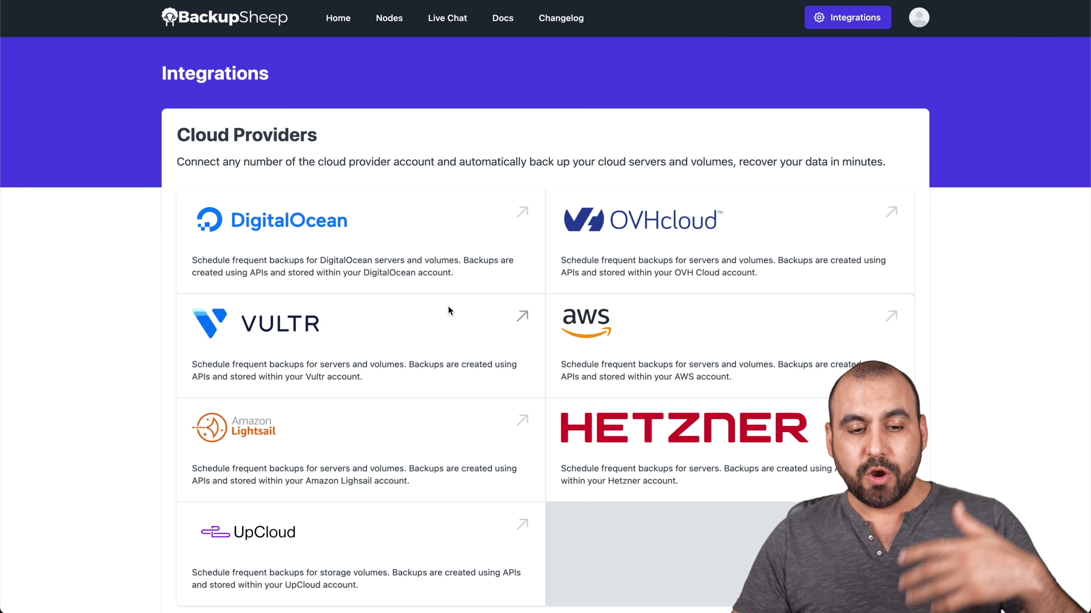
Step: Delete the existing Hetzner Cloud integration
scroll(448, 305, down, 2)
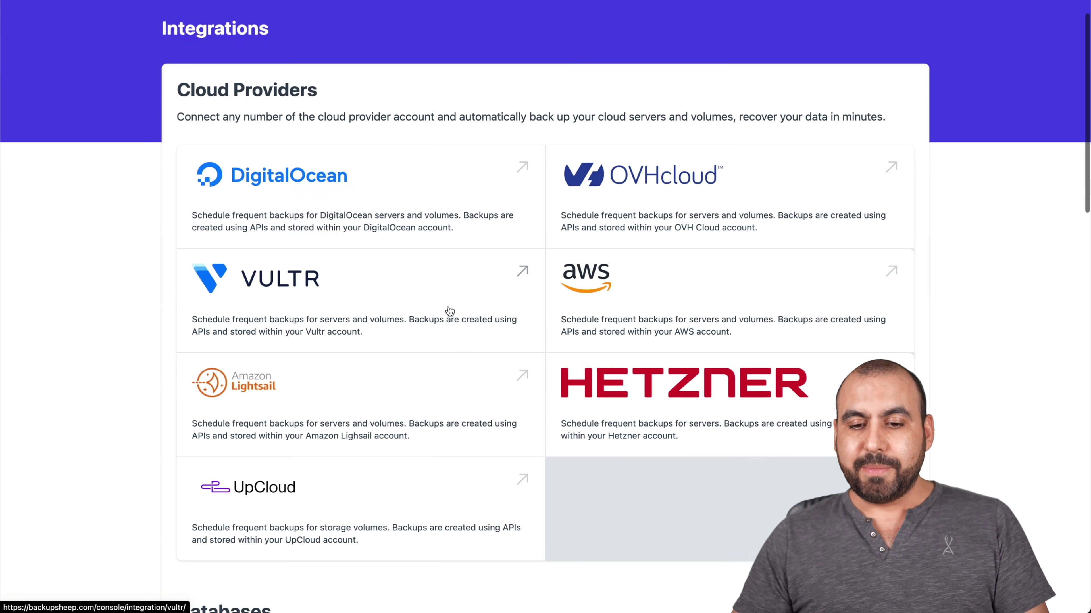
click(673, 380)
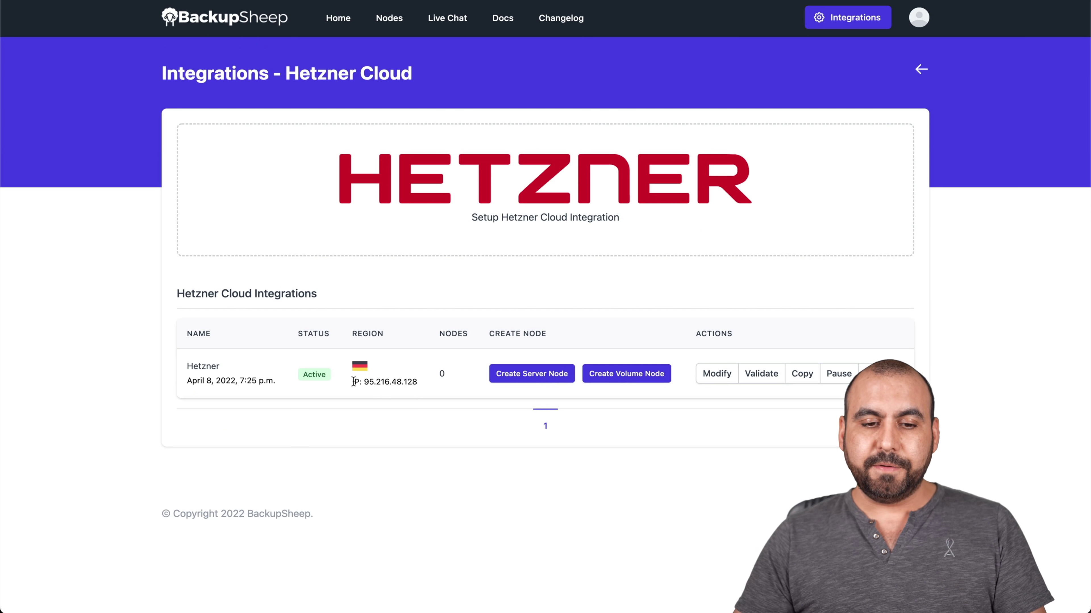
click(878, 373)
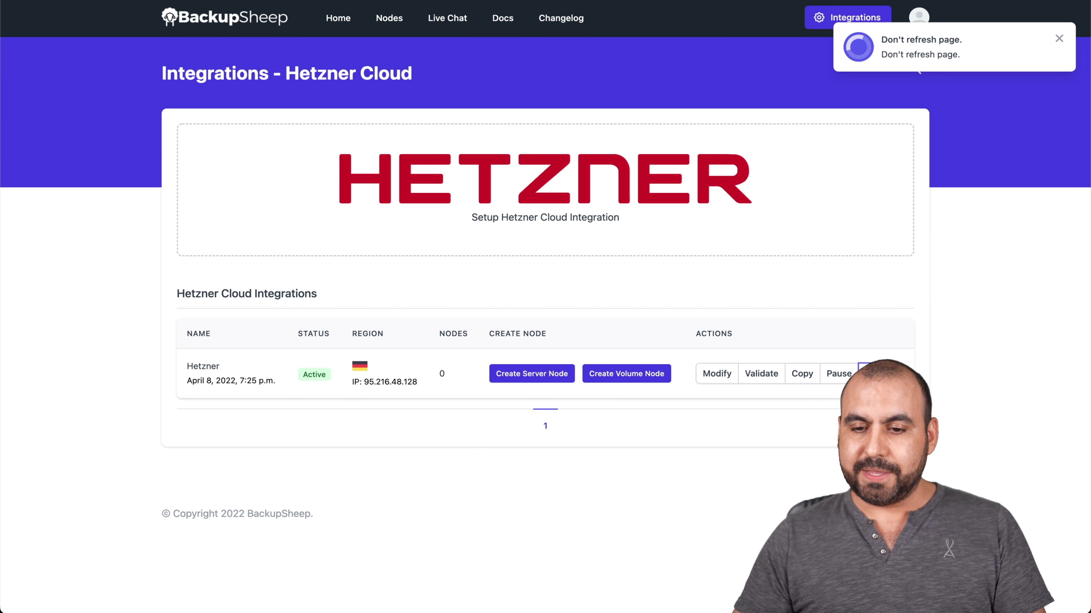
Step: Set up a new Hetzner integration named test with the Europe endpoint
click(554, 164)
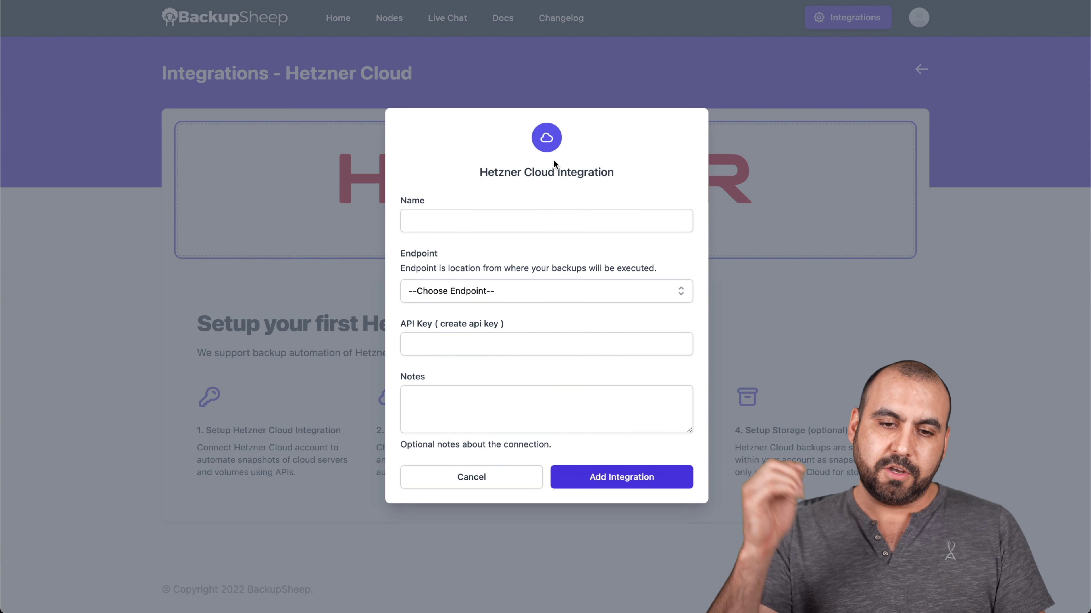
click(505, 221)
text(test)
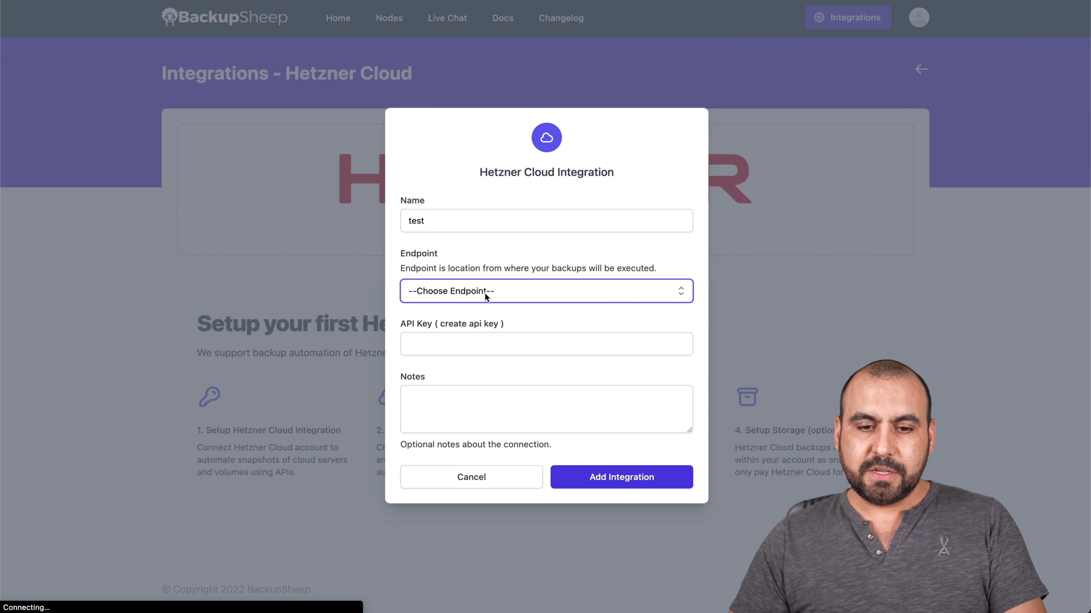
click(485, 292)
click(485, 318)
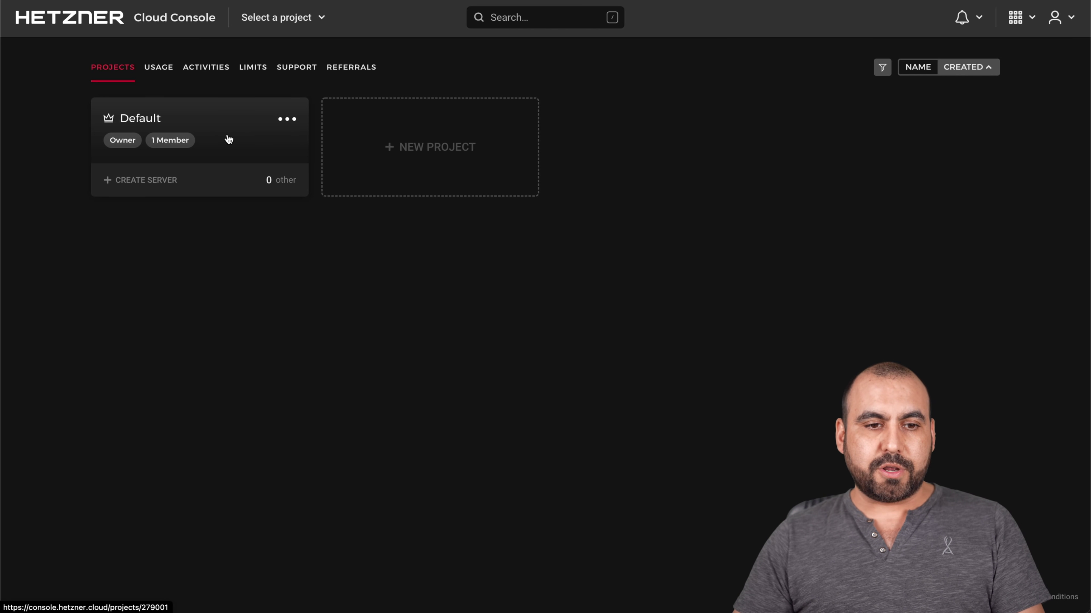
Step: Go to the Default project's Security > API Tokens page in Hetzner Cloud Console
click(219, 127)
mouse_move(21, 216)
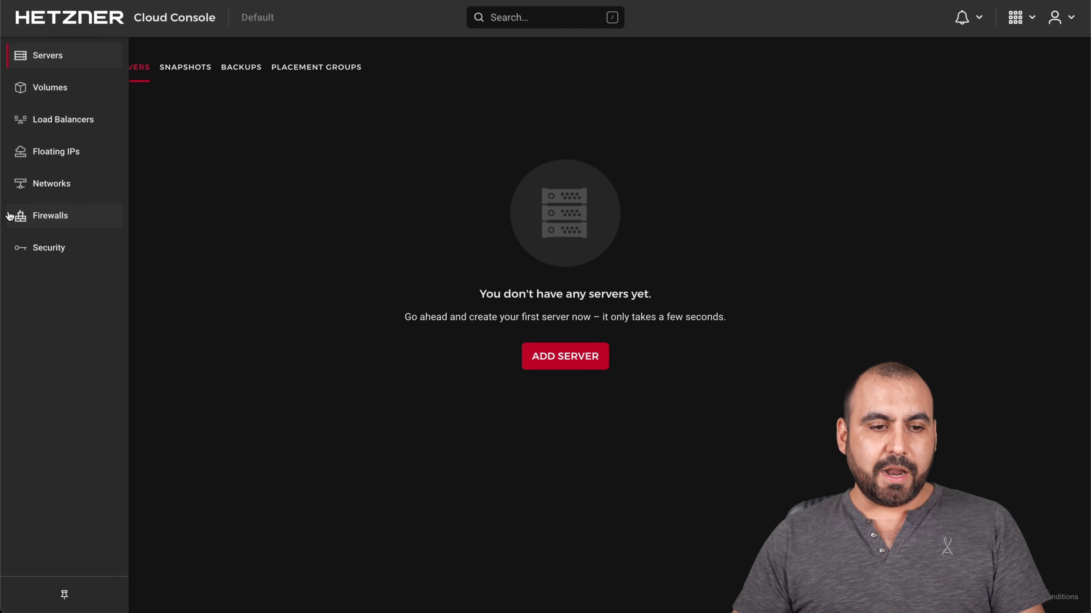
click(48, 254)
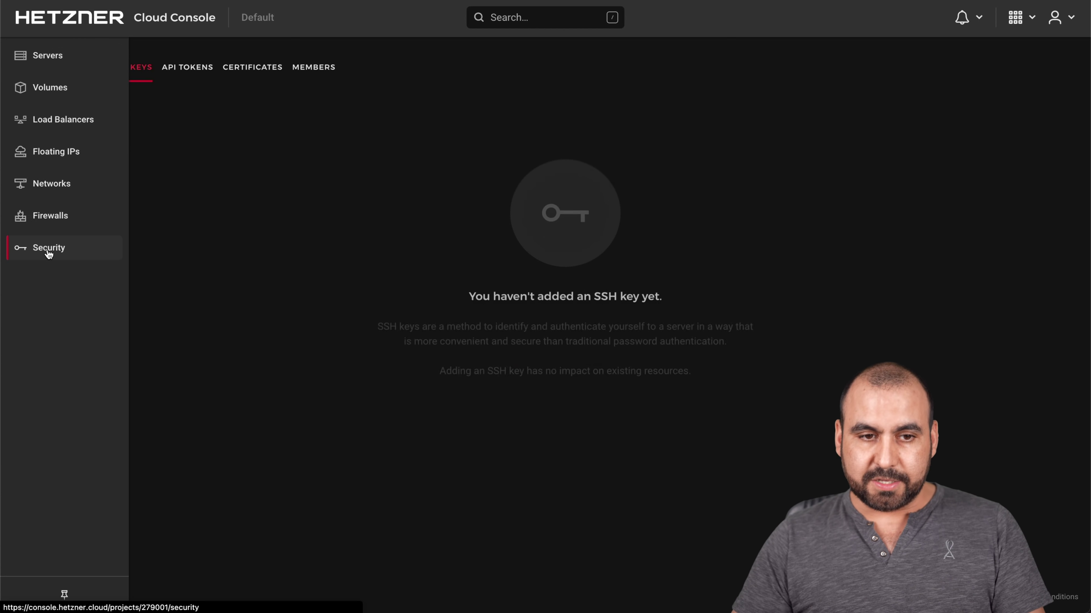
click(186, 68)
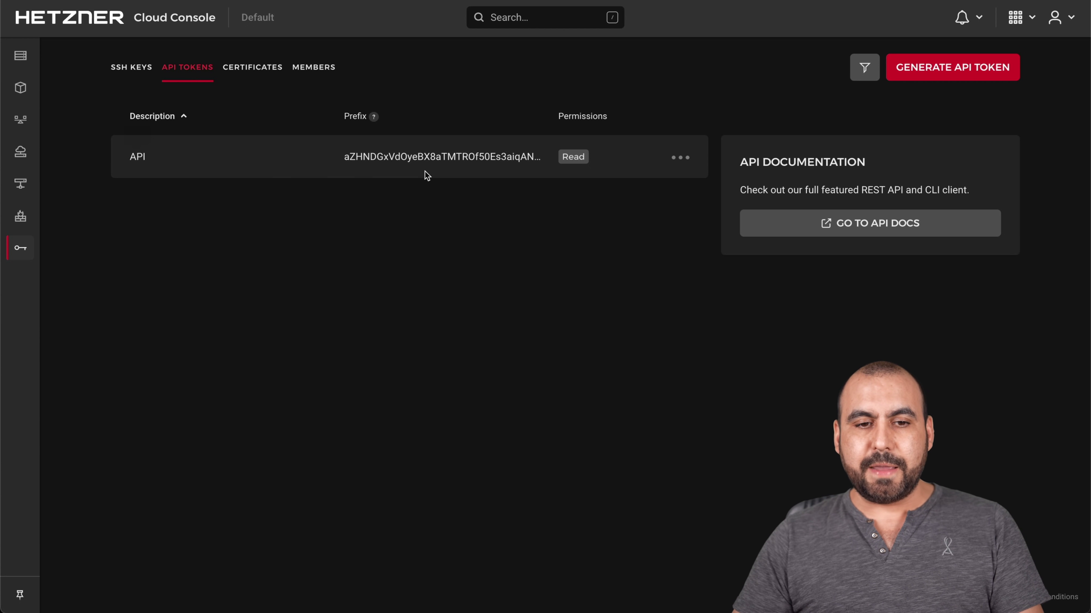
Step: Generate a Read & Write token named backup and paste it into BackupSheep's API Key
click(961, 73)
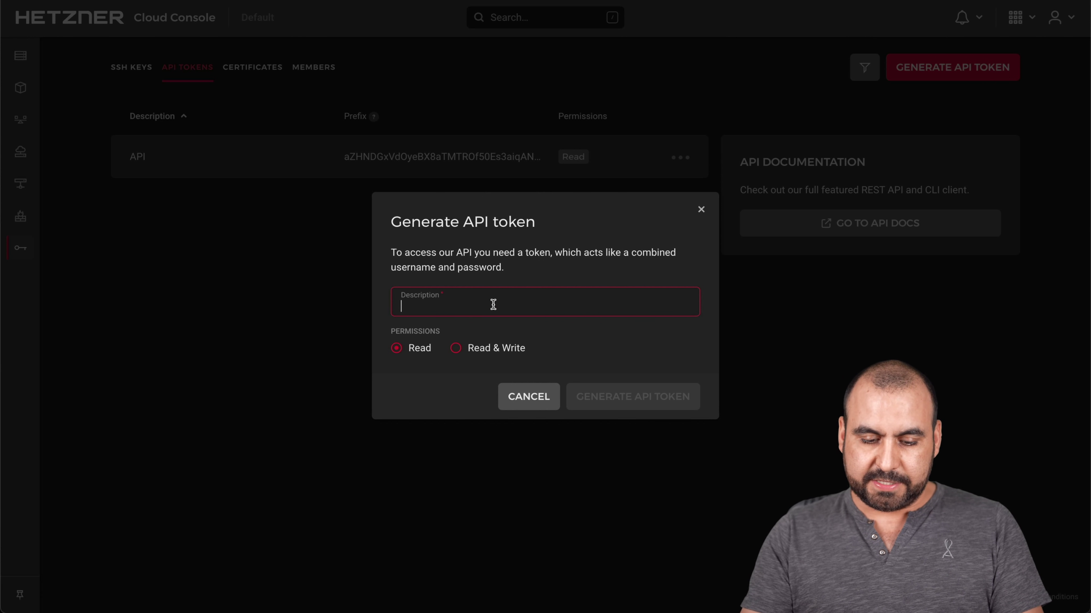
text(b)
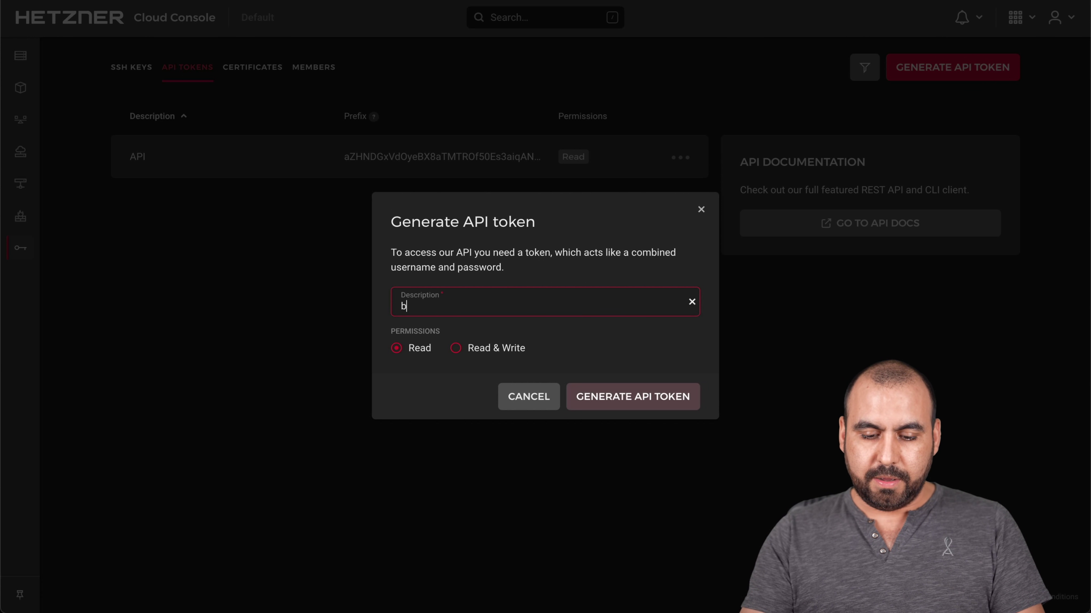
text(ackup)
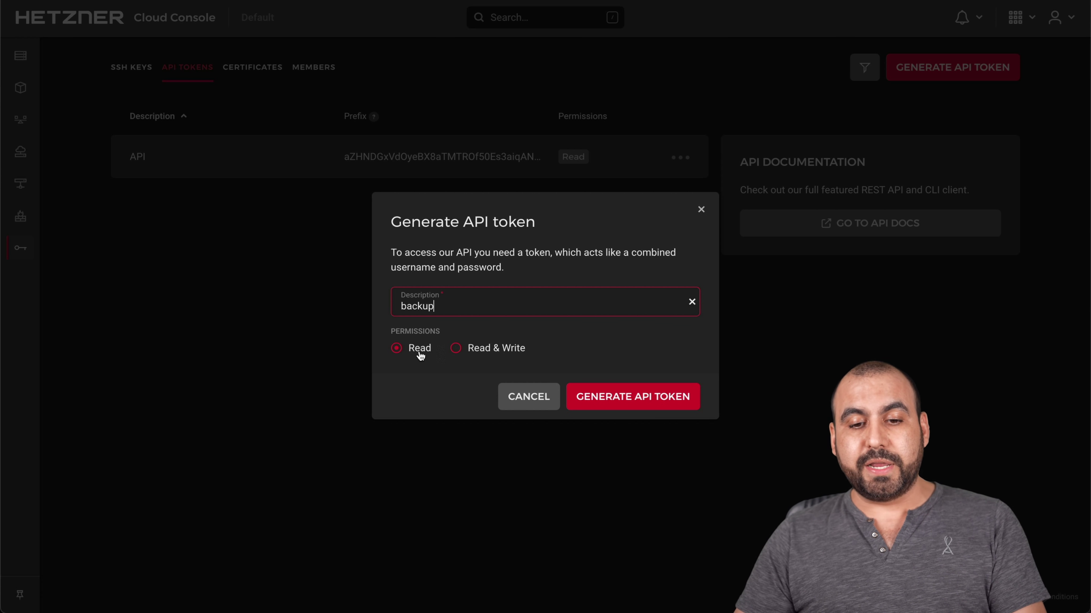
click(460, 352)
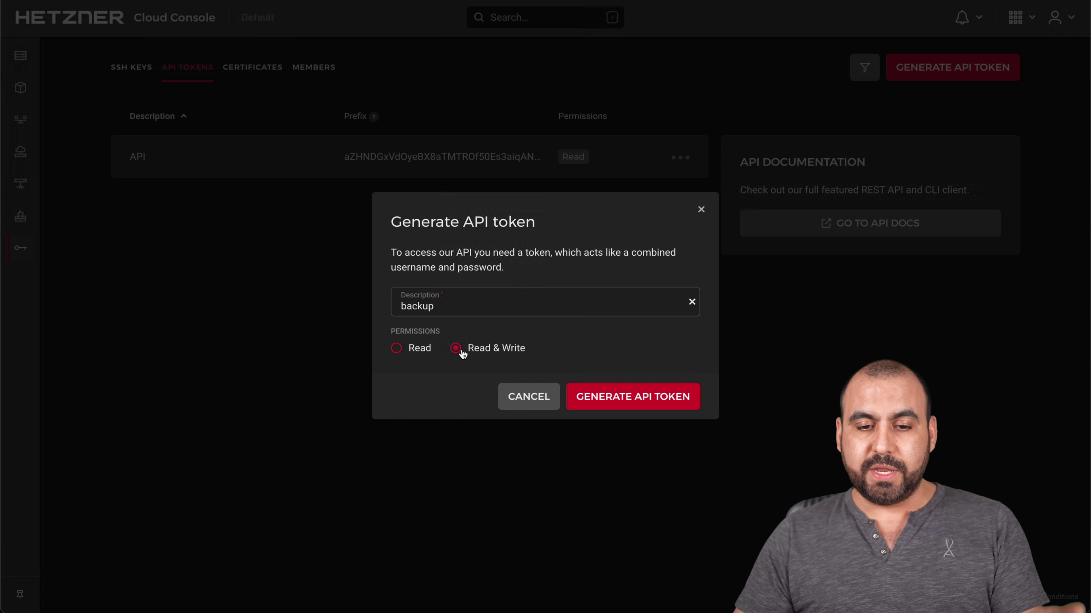
click(612, 395)
click(603, 342)
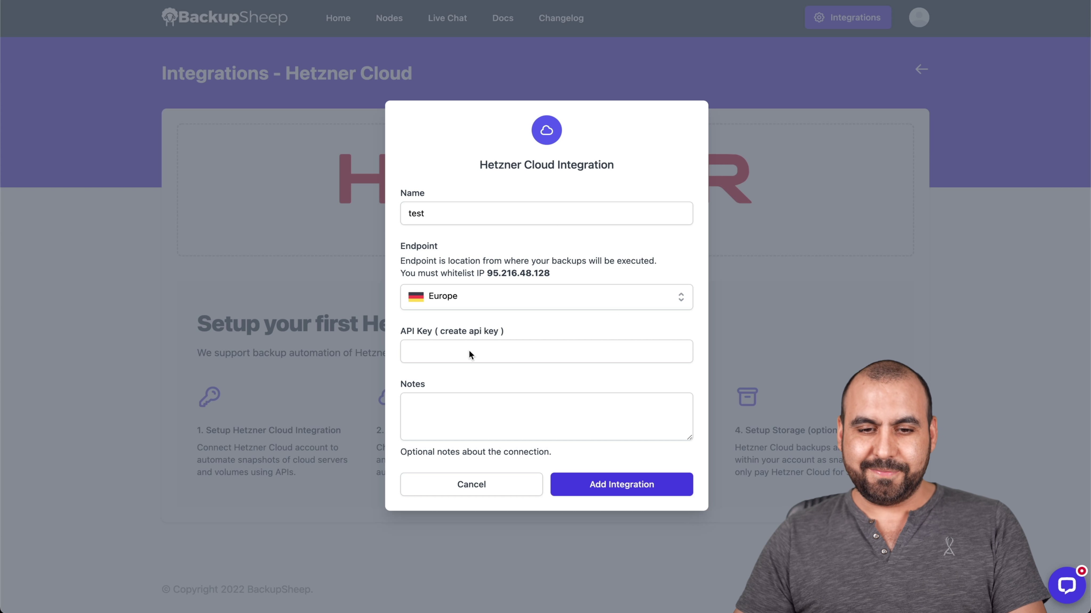
click(467, 351)
key(super+v)
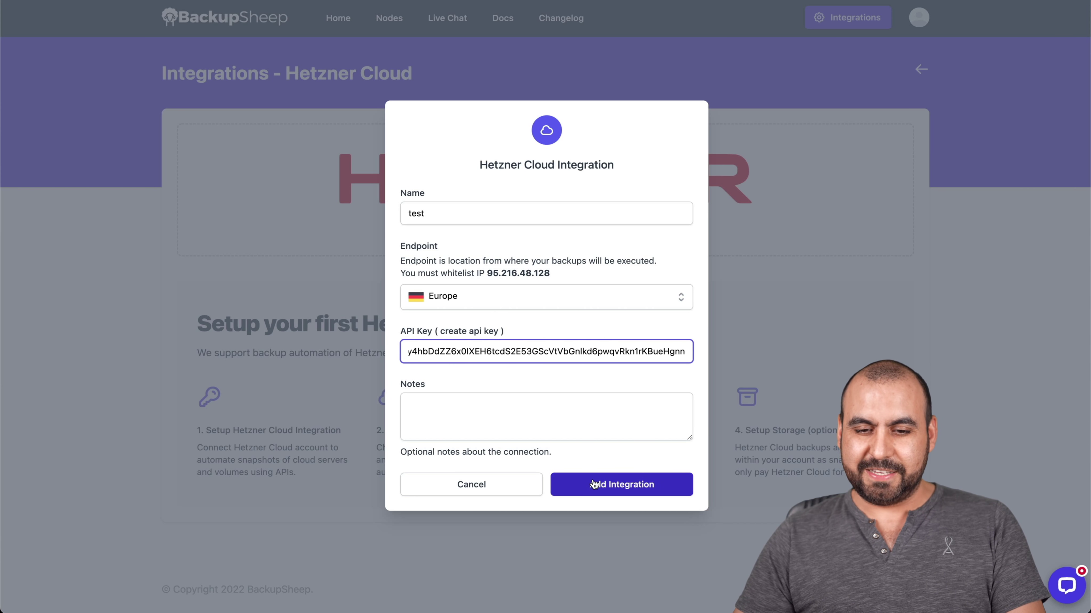
Step: Save the Hetzner Cloud integration 'test' and confirm its server and volume lists are both empty
click(593, 484)
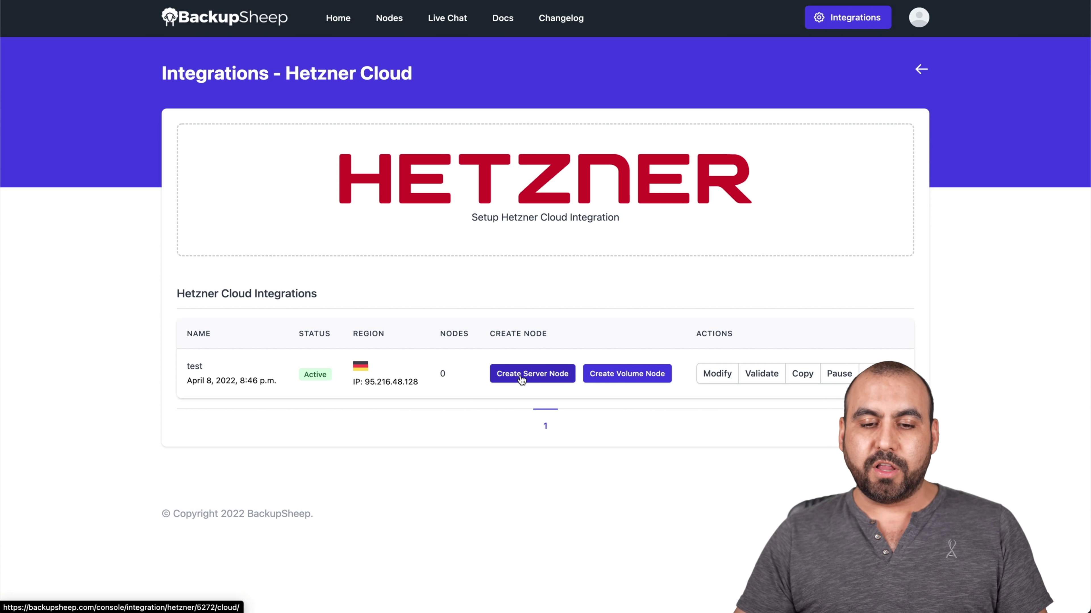
click(521, 379)
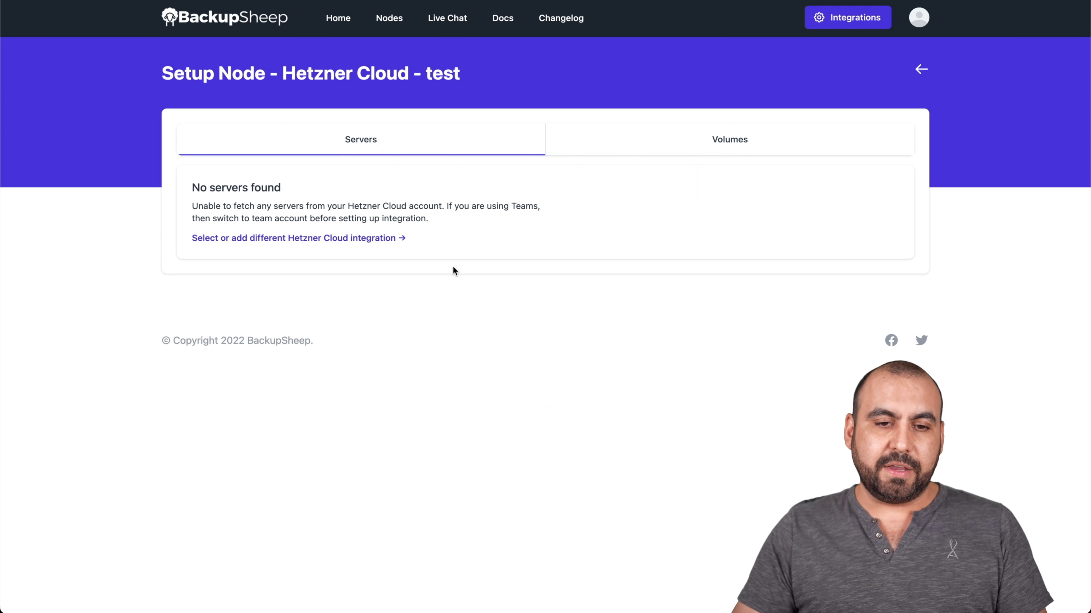
click(758, 141)
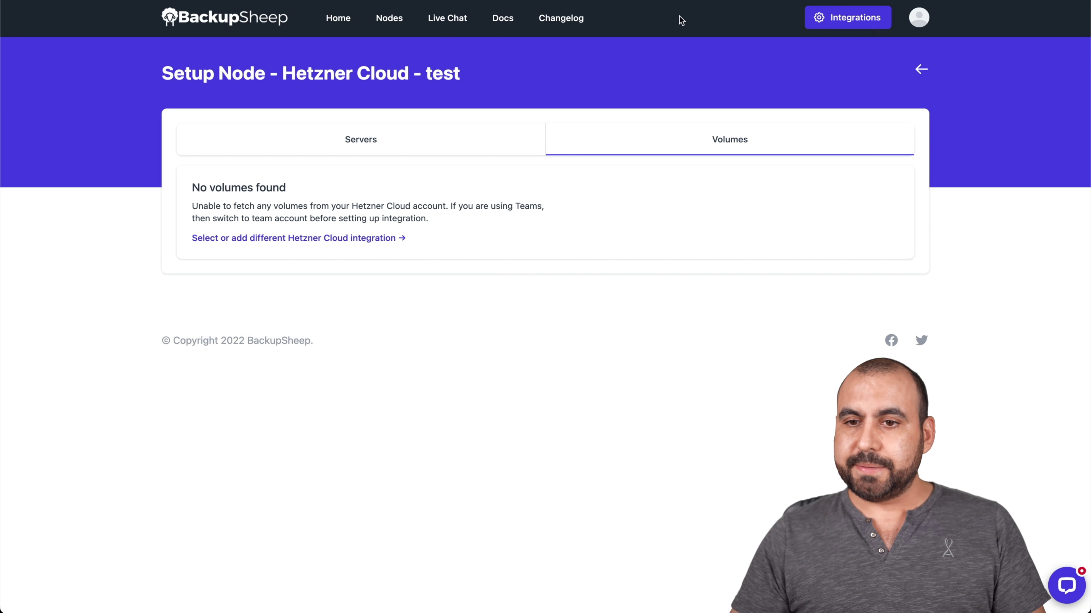
Step: Open a new Web Servers integration form and view its FTP, SFTP and FTPS protocol choices
click(872, 27)
scroll(631, 344, down, 15)
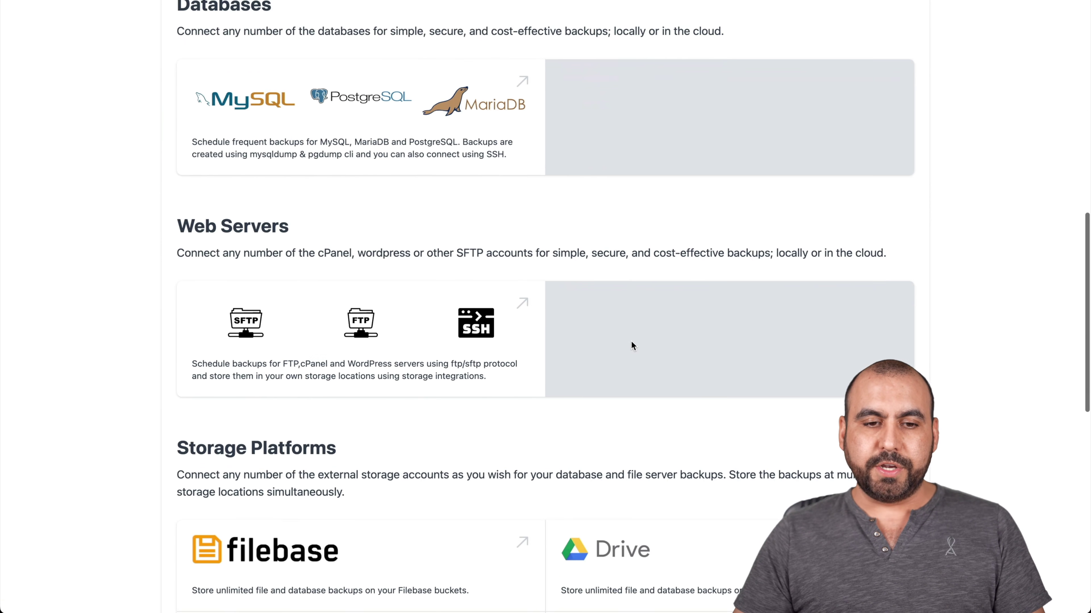
scroll(296, 393, up, 2)
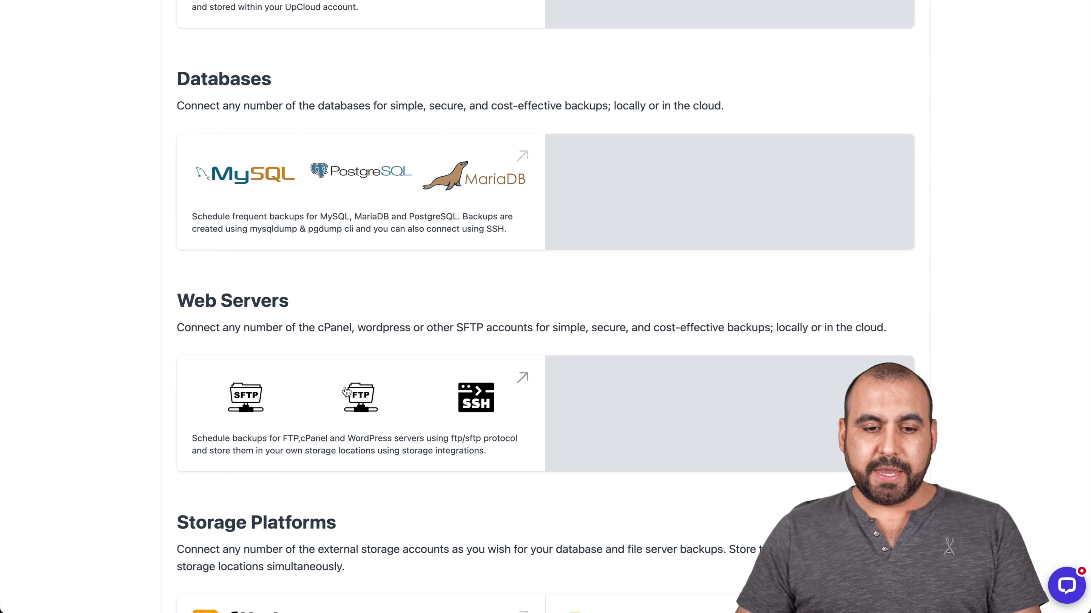
click(355, 396)
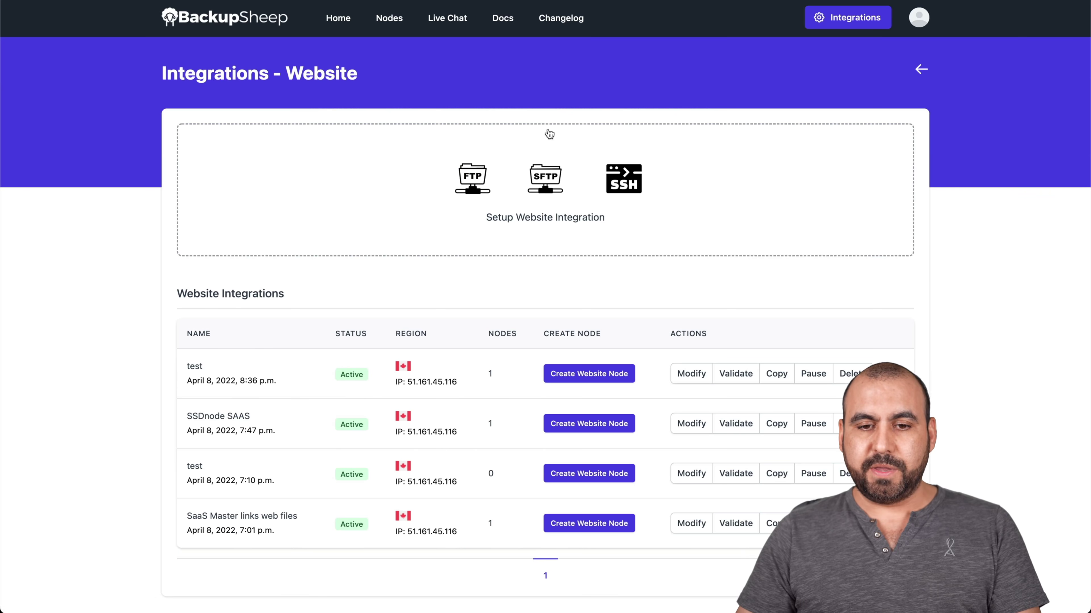
click(548, 133)
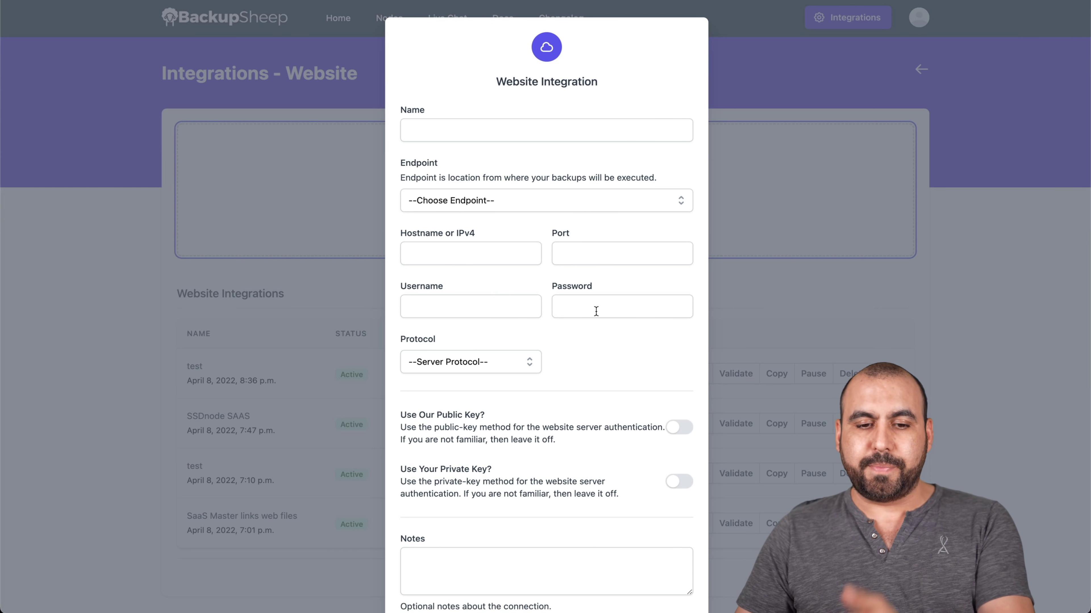
click(487, 365)
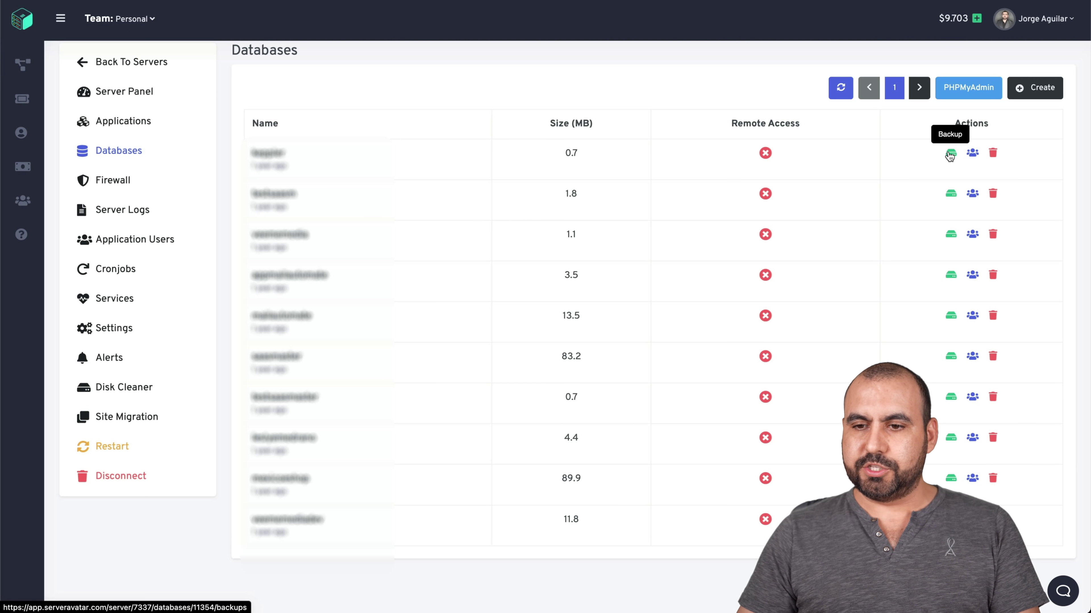
Step: Start a new keppler database user named testest and replace its generated password with a pasted one
click(973, 153)
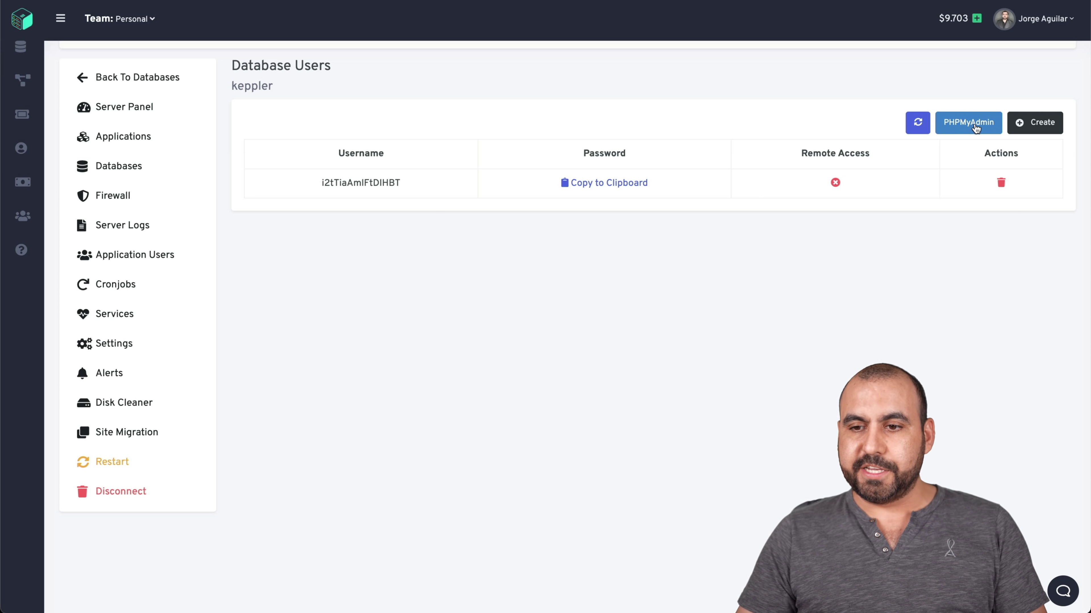
click(1035, 123)
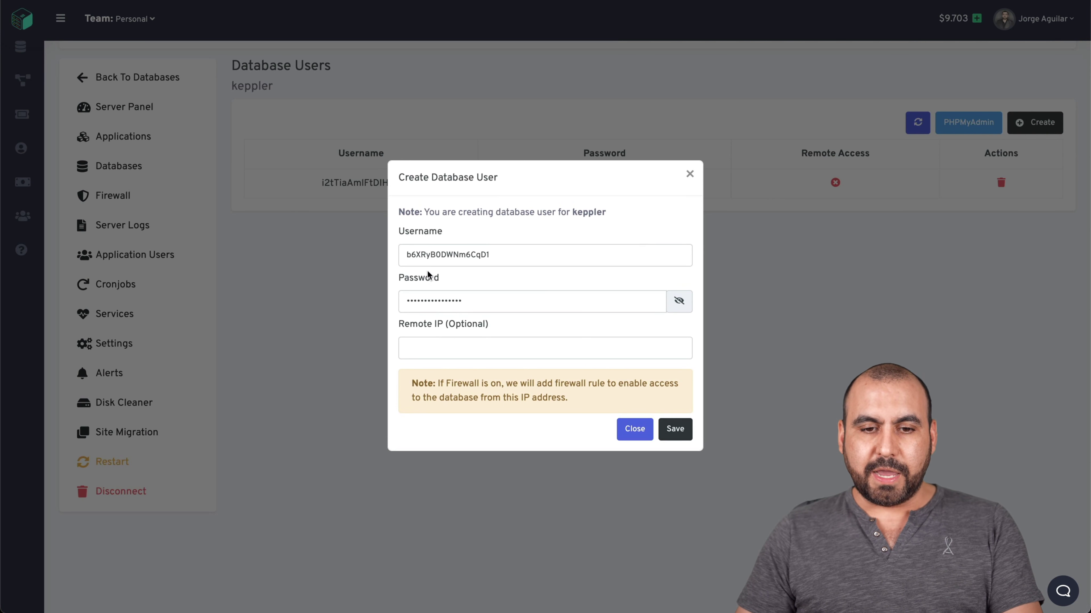
click(451, 256)
double_click(452, 256)
text(testest)
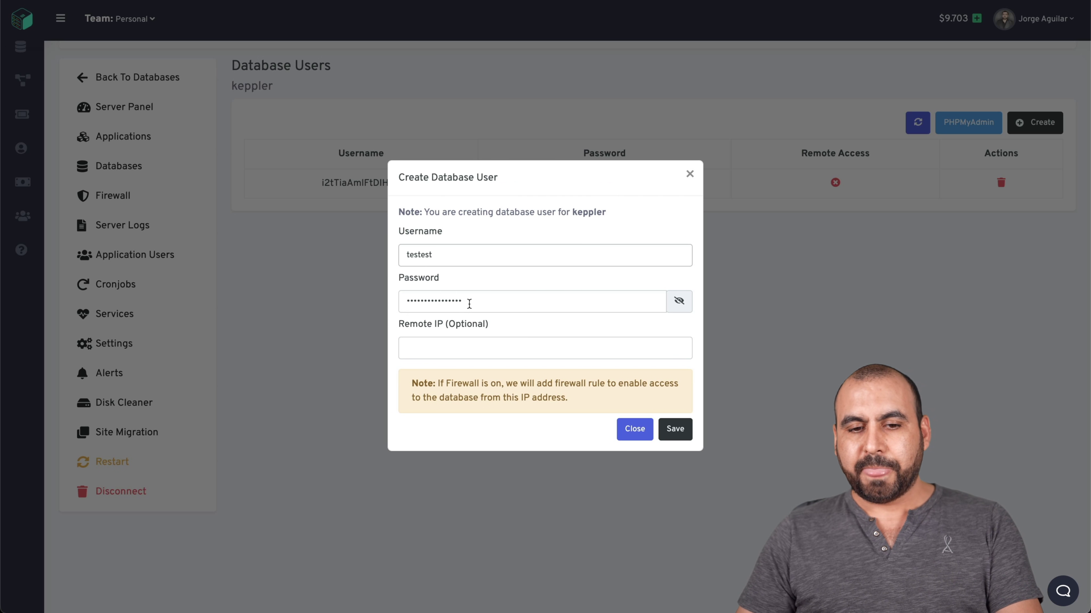
double_click(470, 302)
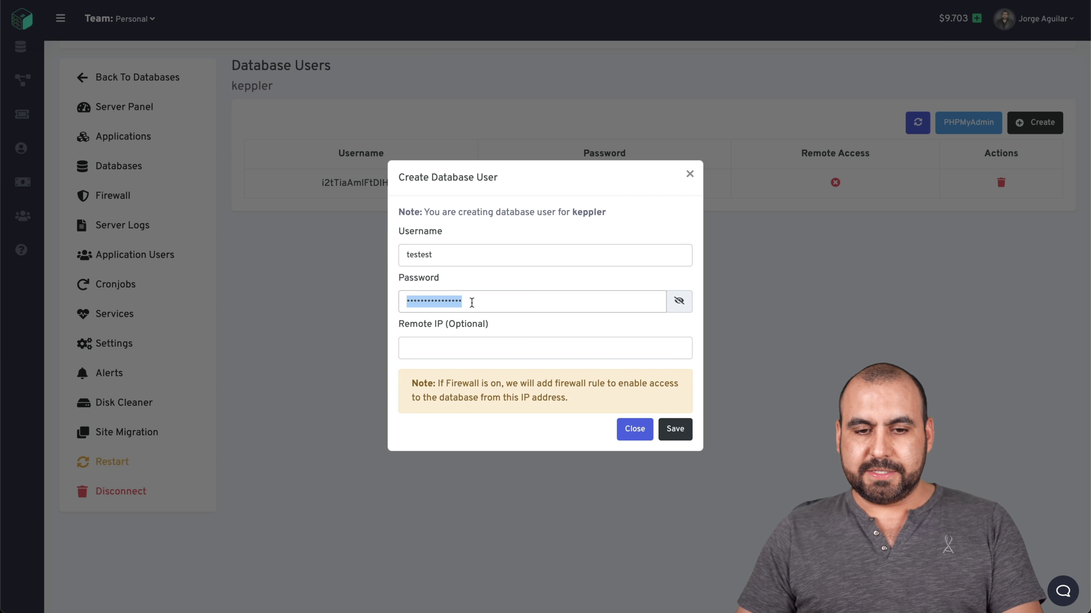
key(ctrl+v)
key(ctrl+v)
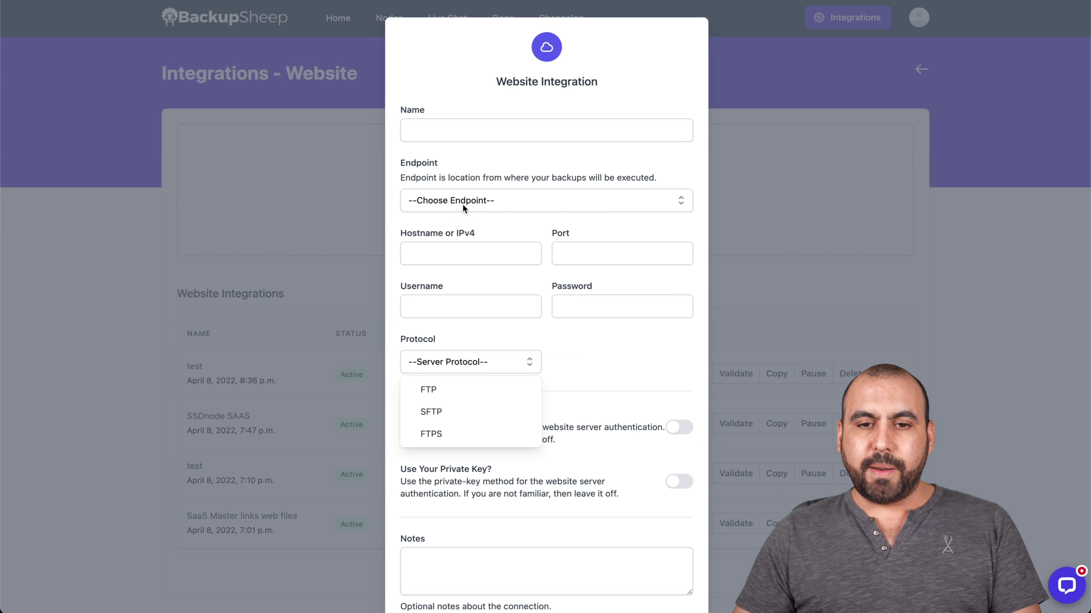
Step: Start a new BackupSheep database integration using the North America endpoint
scroll(740, 373, down, 2)
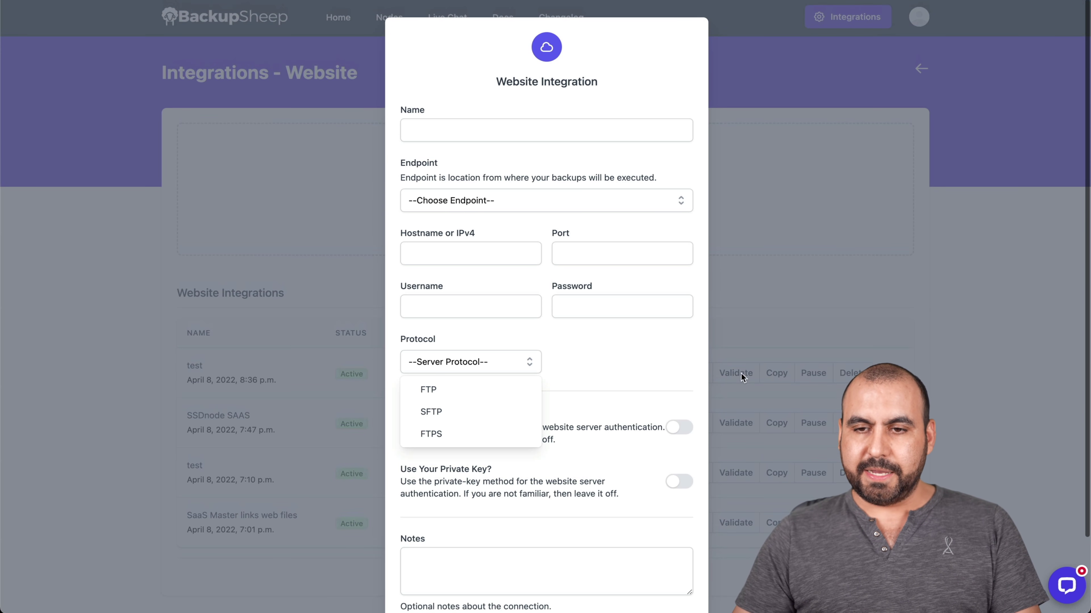
scroll(740, 372, left, 5)
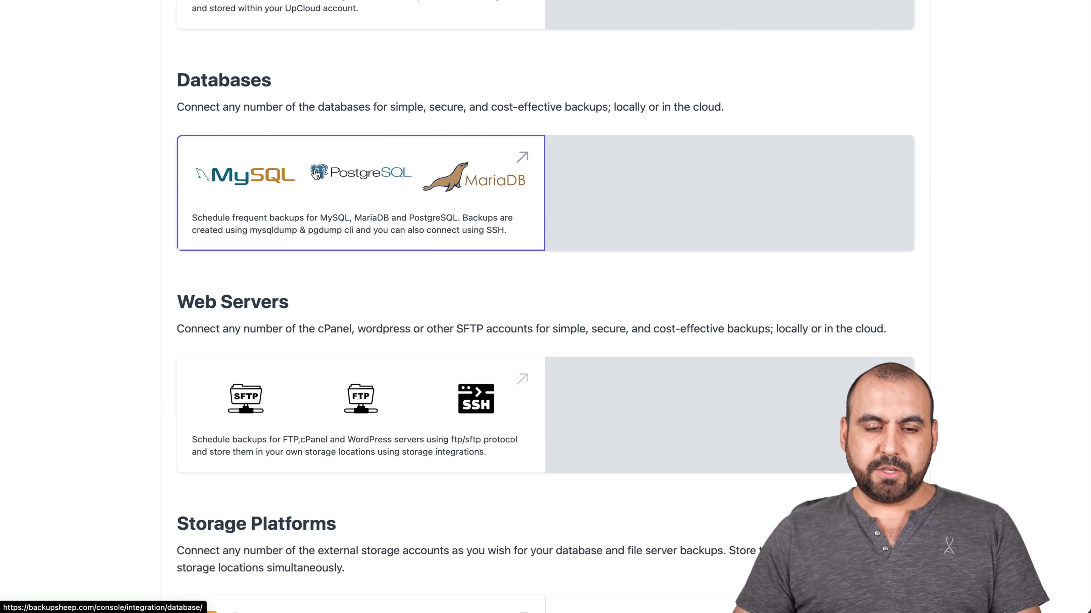
click(505, 190)
click(505, 190)
click(489, 196)
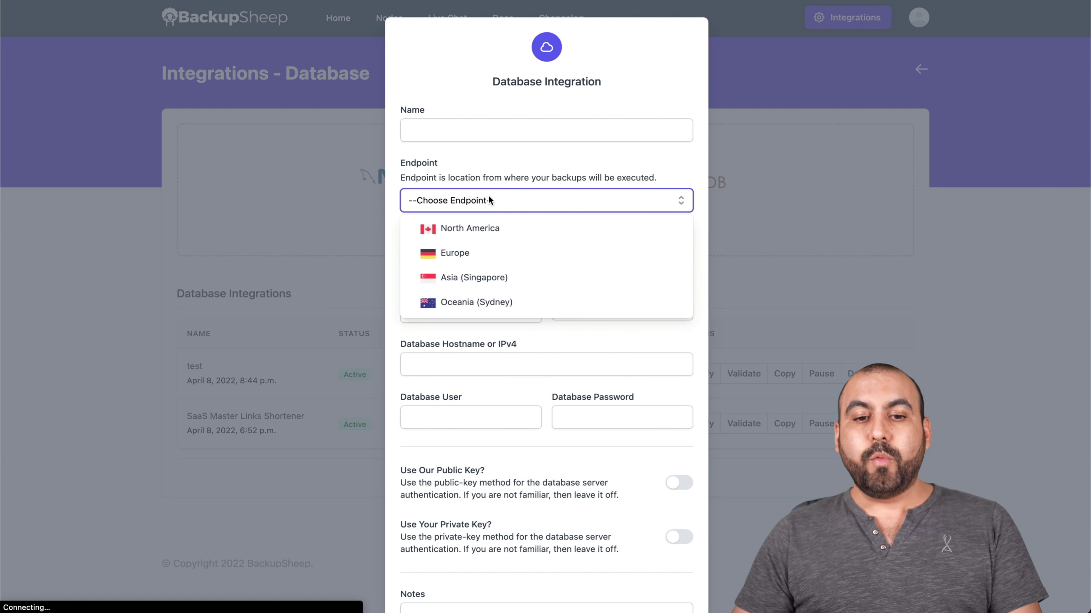
click(490, 227)
Step: Copy the whitelist IP 142.44.169.232 into the new database user's remote IP field
drag(487, 190, 572, 195)
key(ctrl+c)
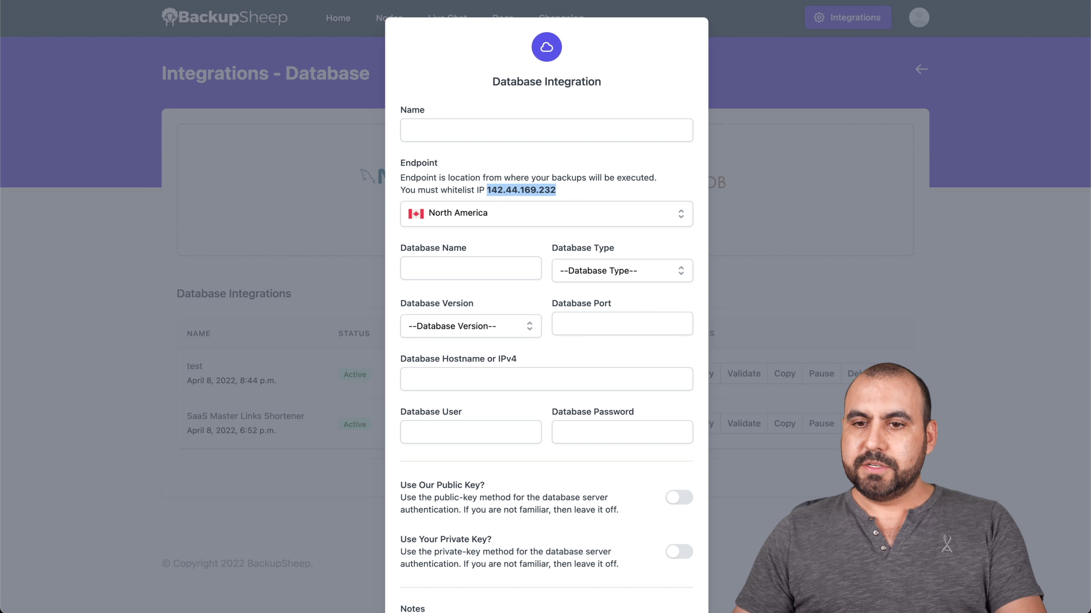
key(ctrl+Tab)
click(541, 348)
key(ctrl+v)
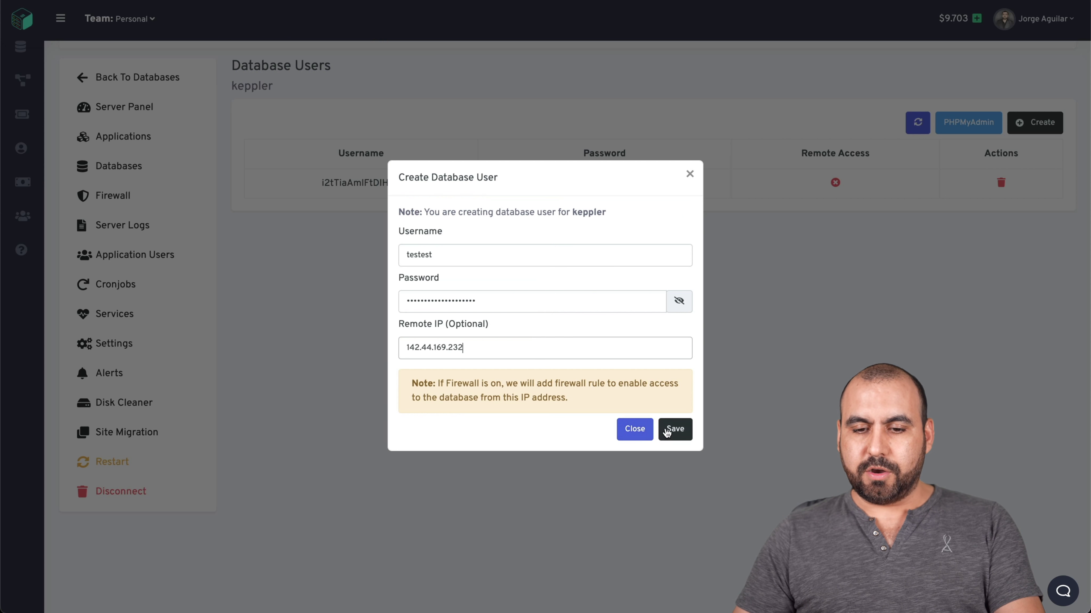
Step: Save database user testest for keppler with remote IP 142.44.169.232
click(667, 431)
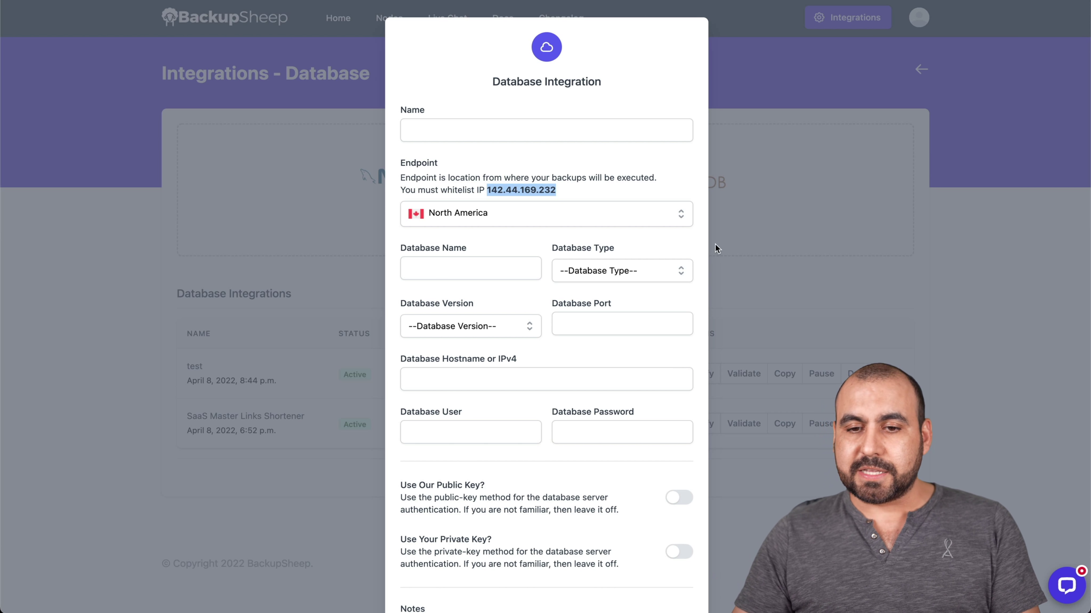
Step: Cancel the unfinished BackupSheep database integration
click(767, 226)
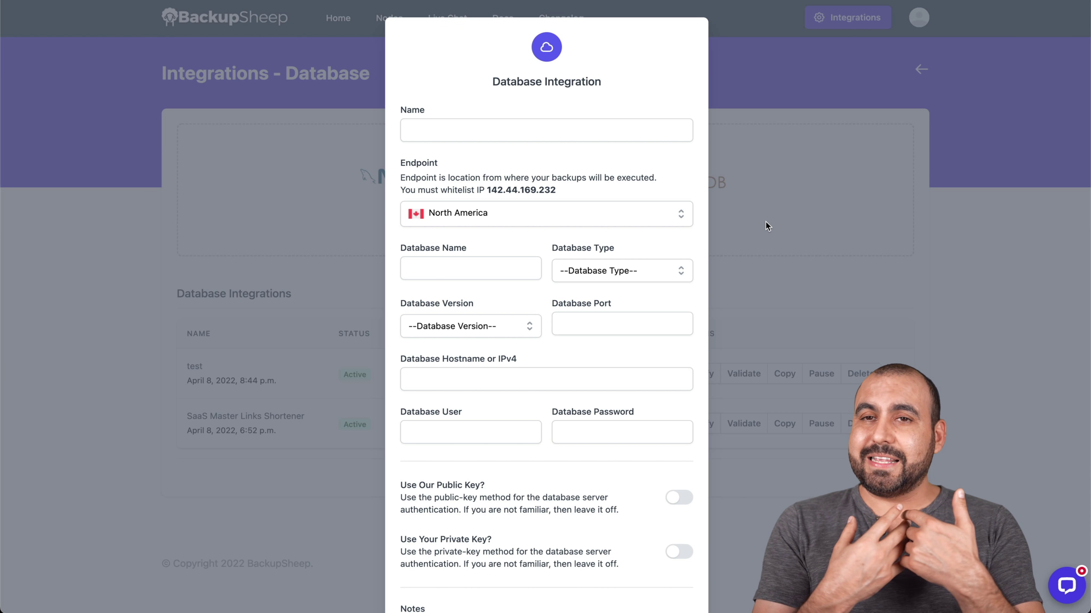
scroll(622, 472, down, 4)
click(528, 568)
Step: Go to the Web Servers integrations list, open a new SFTP integration form, then cancel it
click(848, 17)
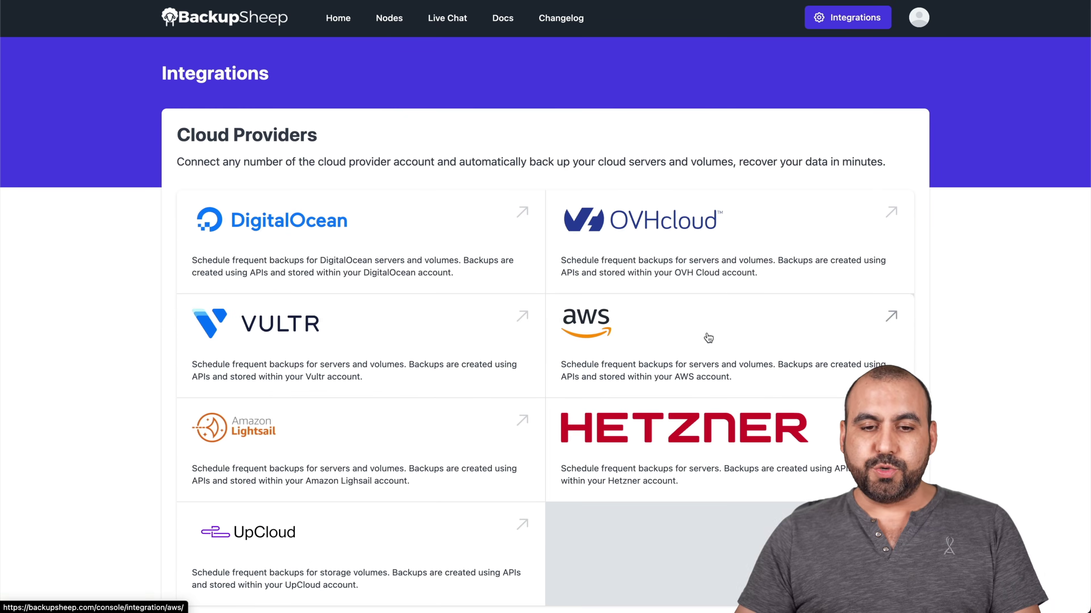
scroll(683, 377, down, 5)
scroll(682, 376, down, 6)
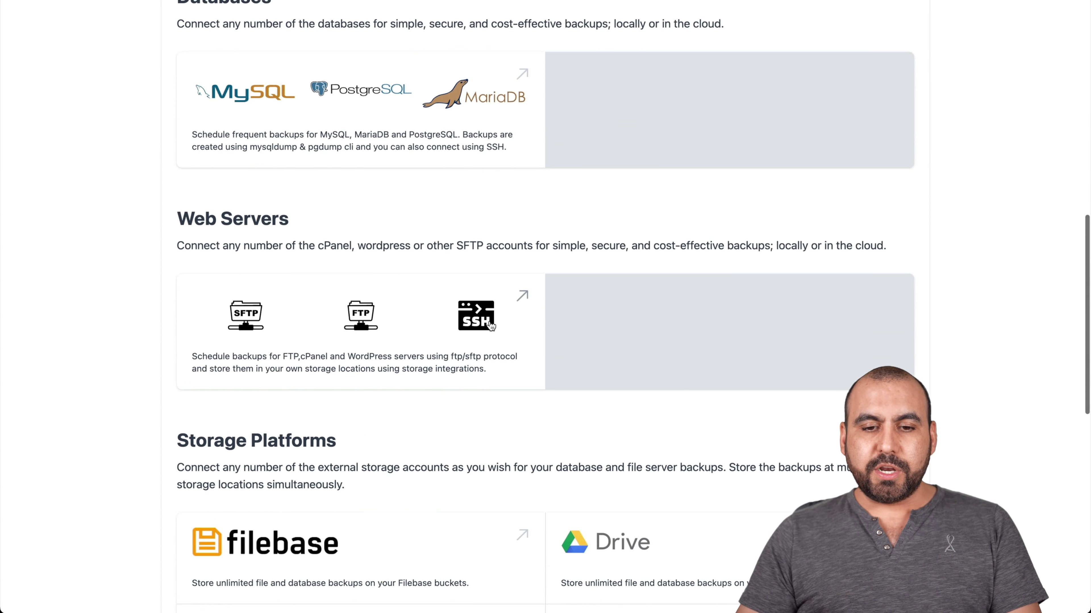
click(411, 328)
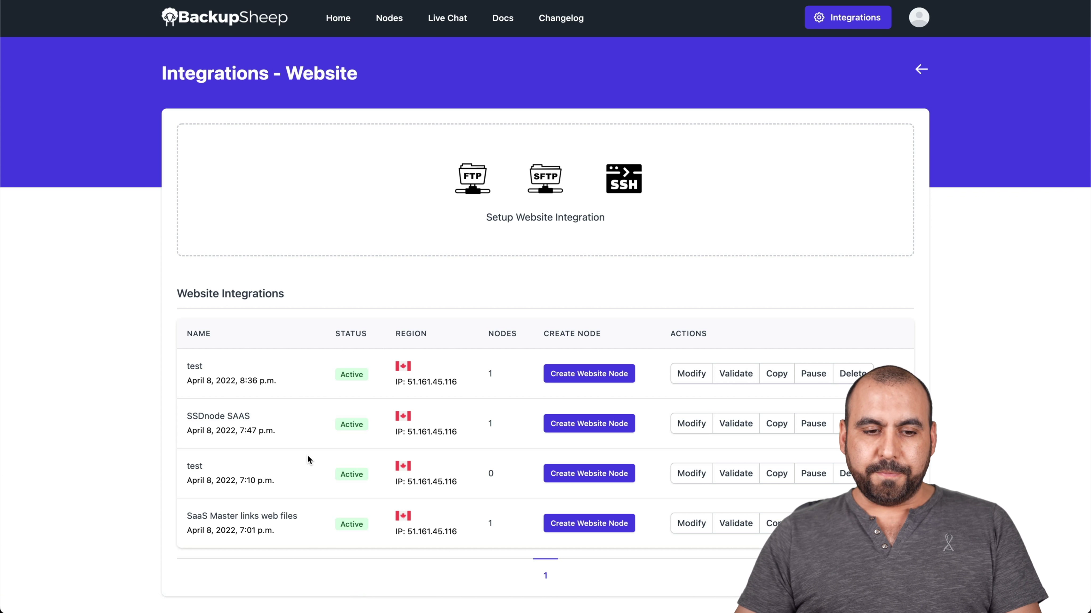
drag(202, 416, 250, 416)
click(270, 416)
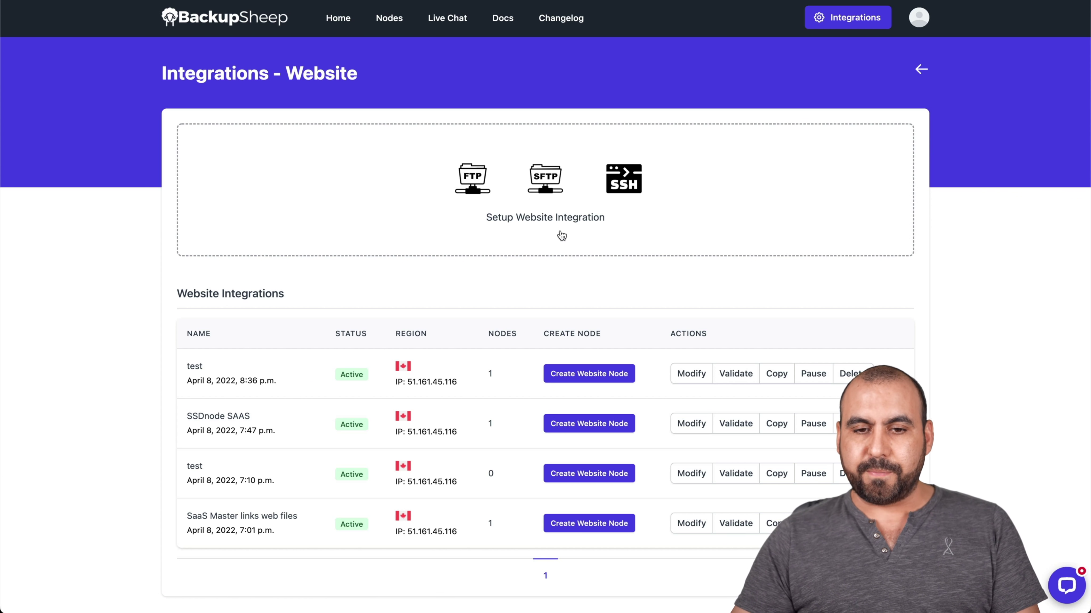
click(539, 180)
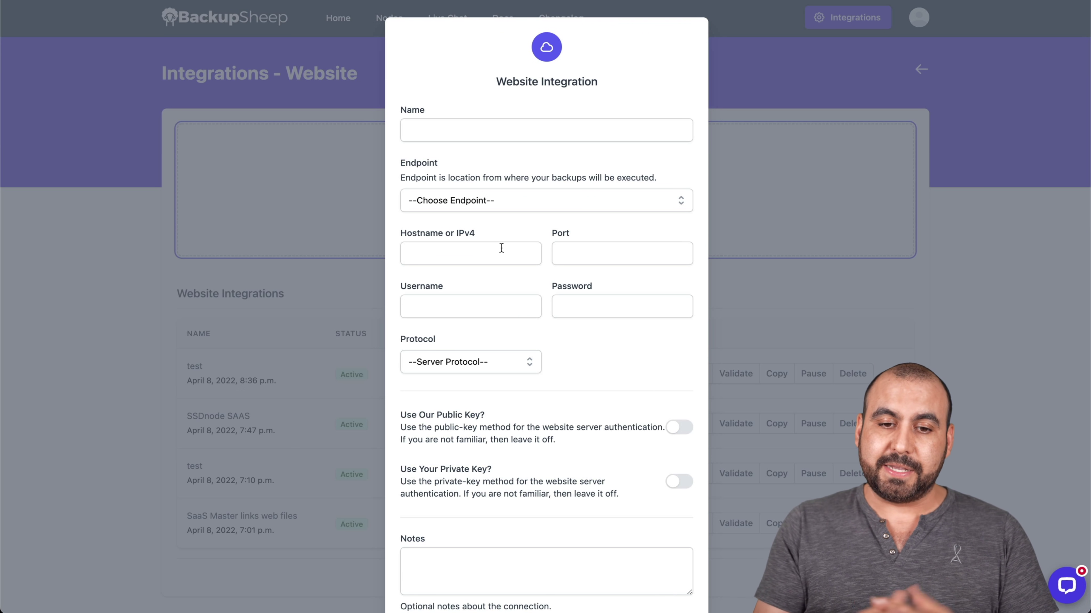
scroll(501, 248, down, 3)
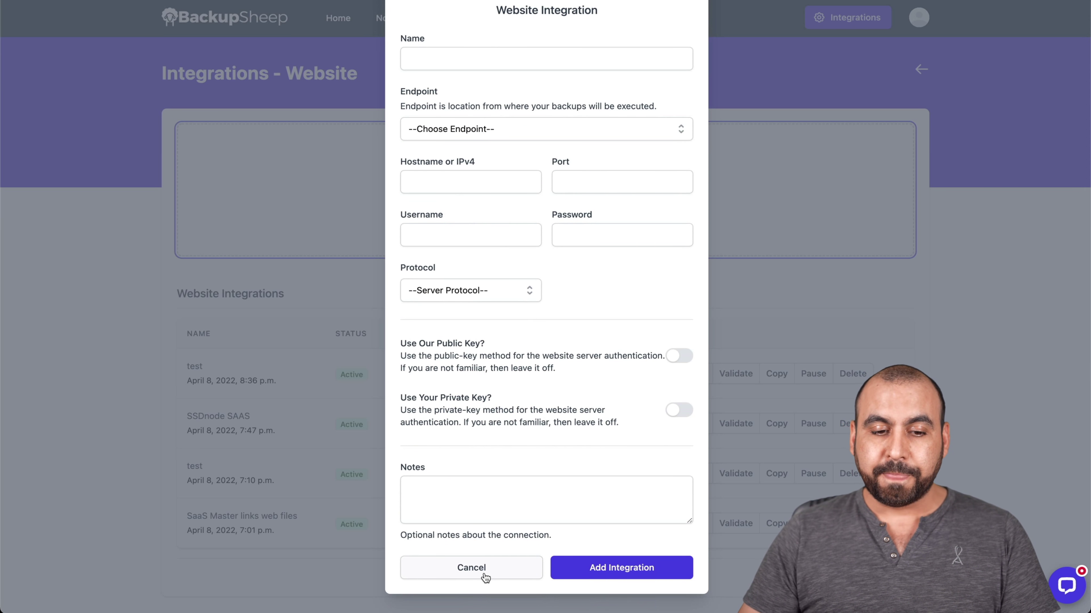
click(482, 575)
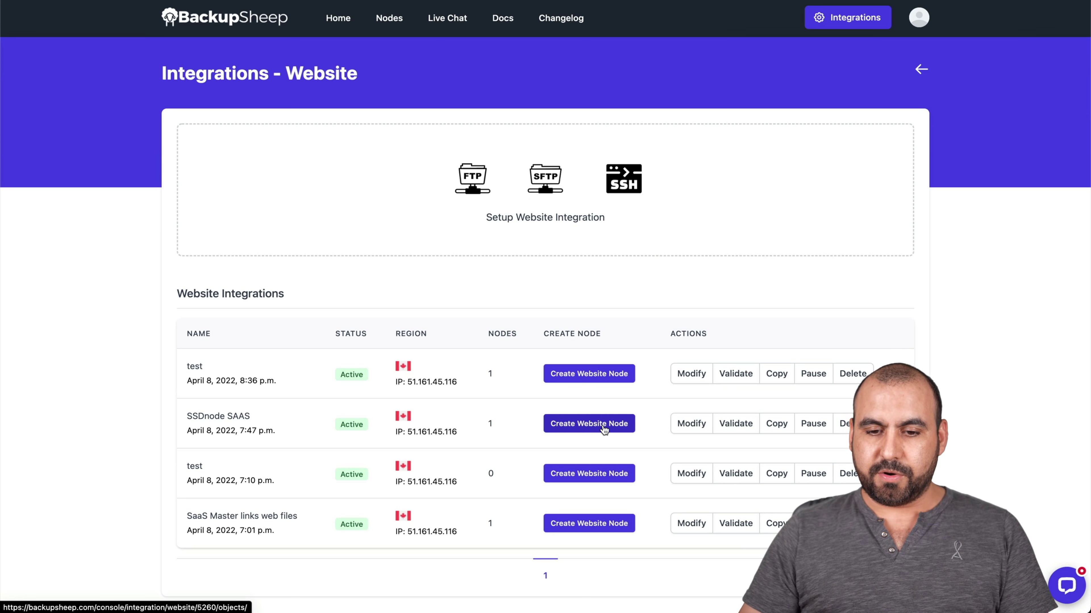
Step: Start an SSDnode SAAS website node at the server root, then view AppSumo's $59 lifetime deal
click(601, 427)
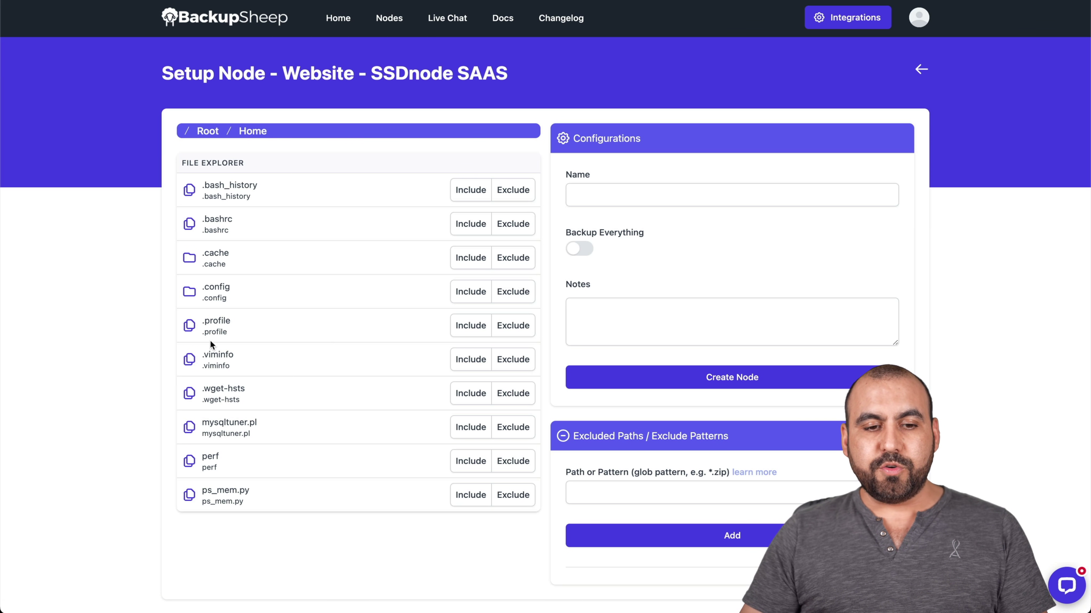
click(208, 132)
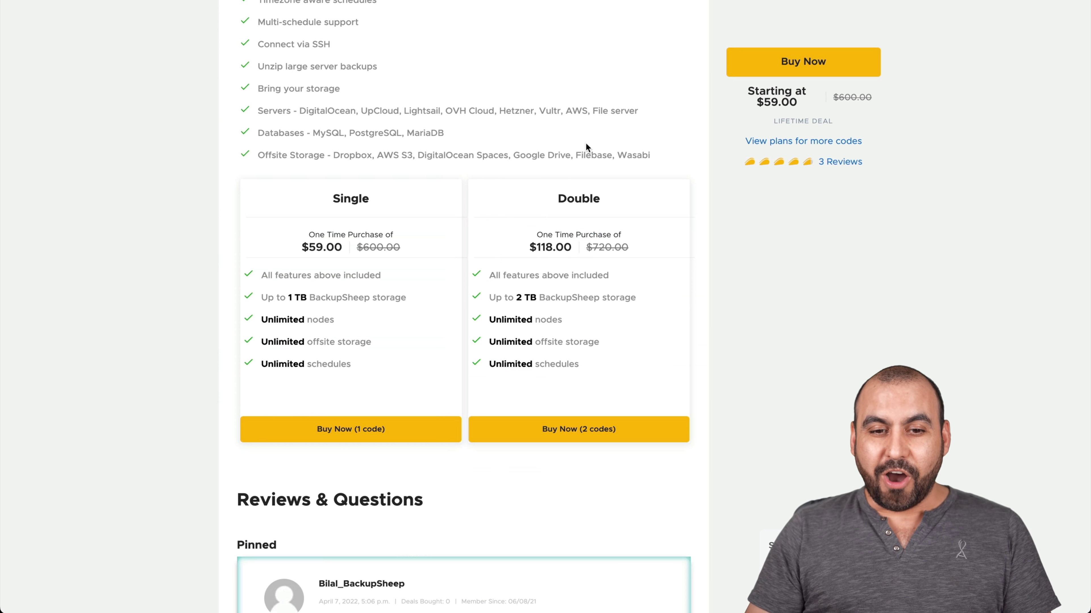
scroll(637, 385, up, 10)
scroll(637, 385, up, 10)
scroll(637, 385, down, 3)
scroll(636, 385, down, 2)
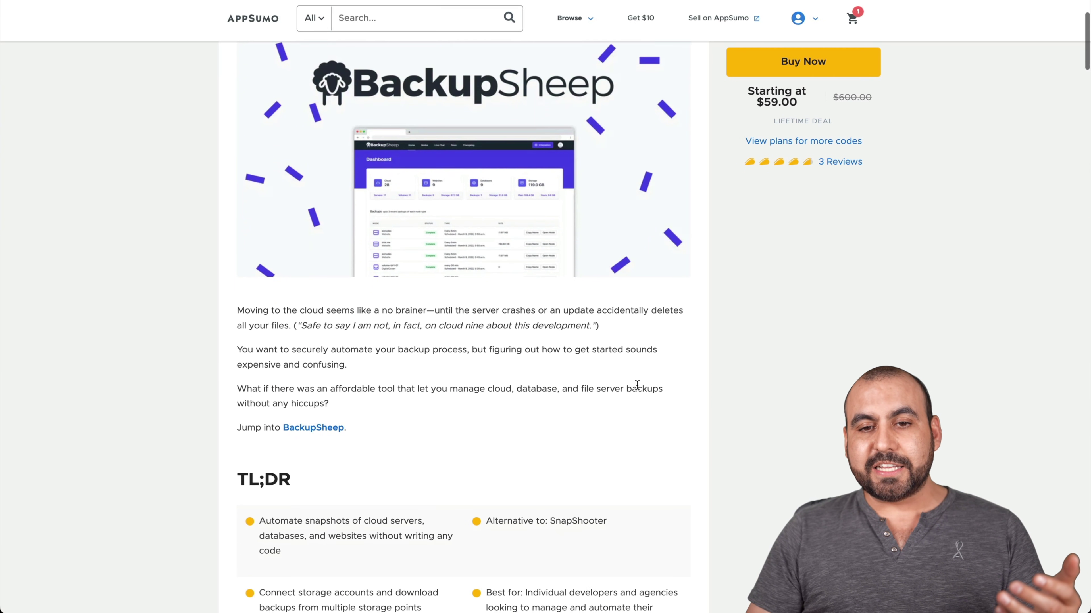